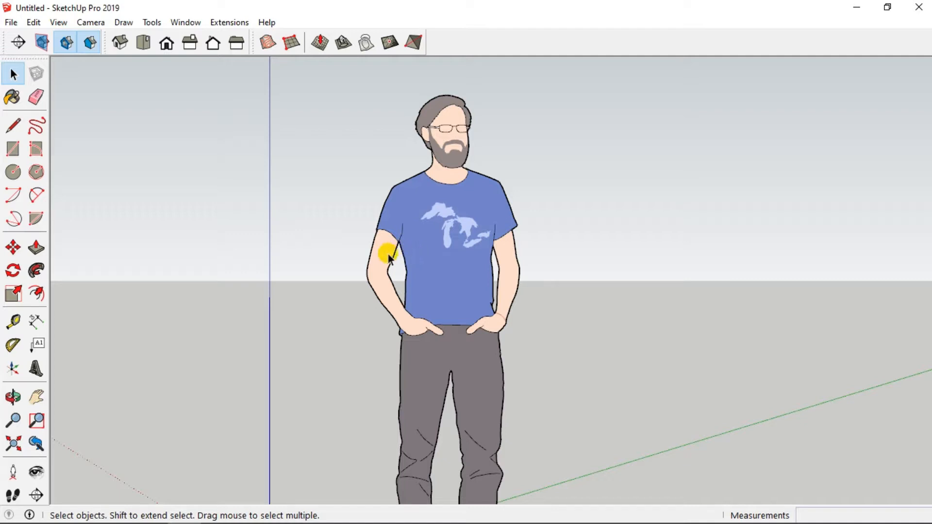
Display the extra extension toolbar that contains the curve and path tools.
scroll(366, 259, "down", 6)
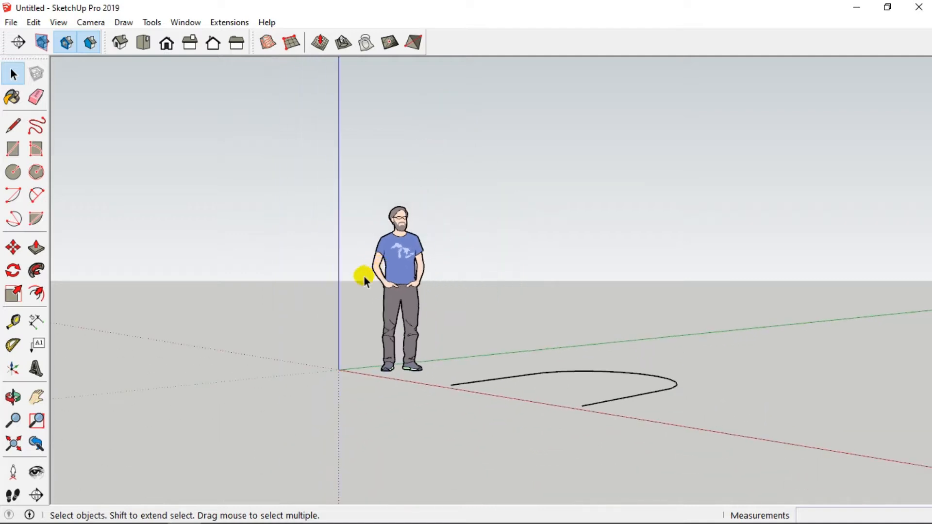
middle_click_drag(362, 272, 468, 369)
scroll(512, 388, "up", 3)
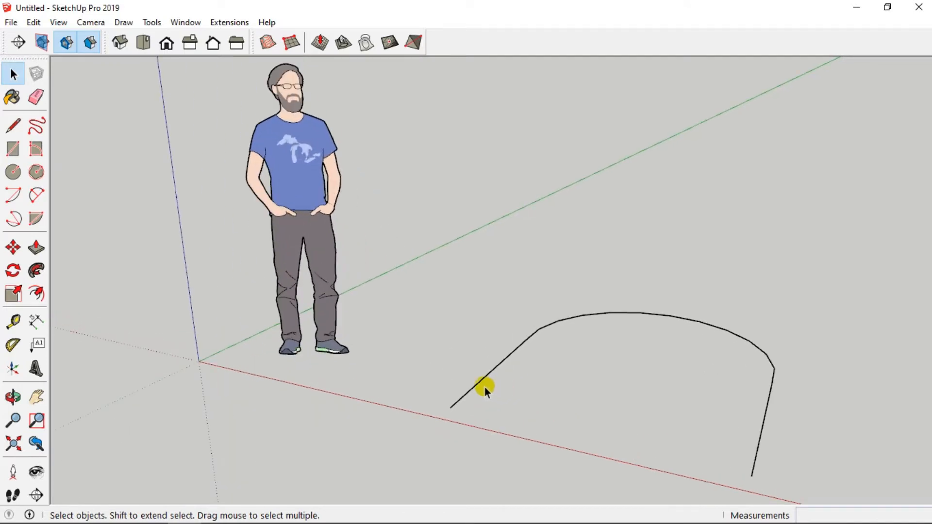
scroll(485, 387, "up", 1)
scroll(339, 336, "down", 2)
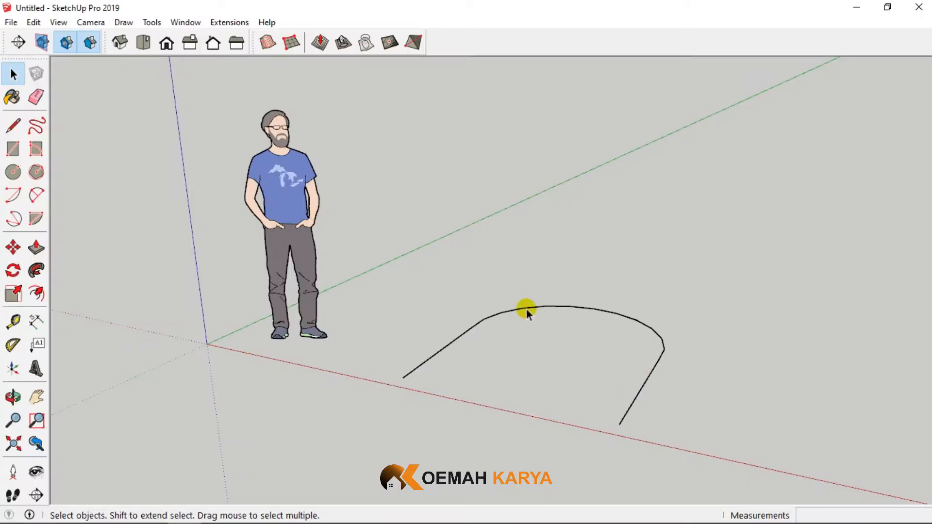
right_click(518, 49)
left_click(542, 158)
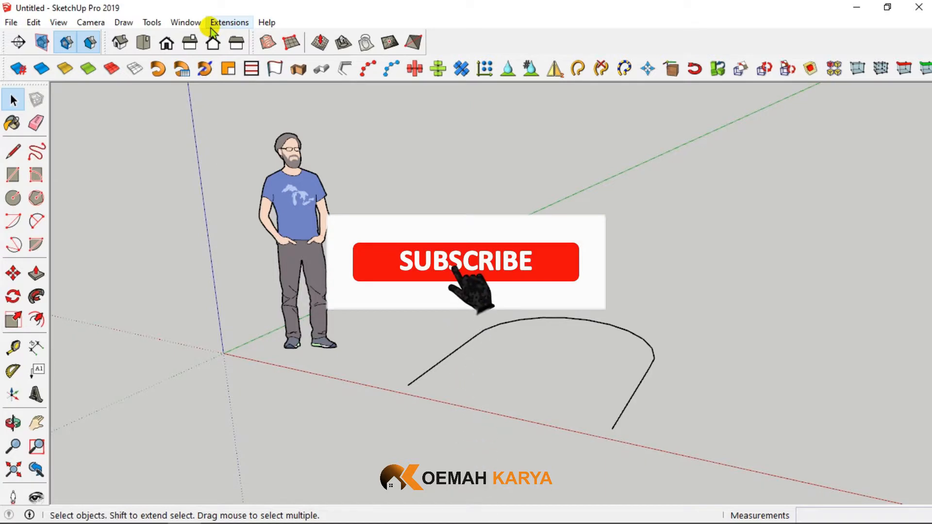
Open the Extension Manager to view the installed extensions, and close it again.
left_click(228, 22)
mouse_move(193, 25)
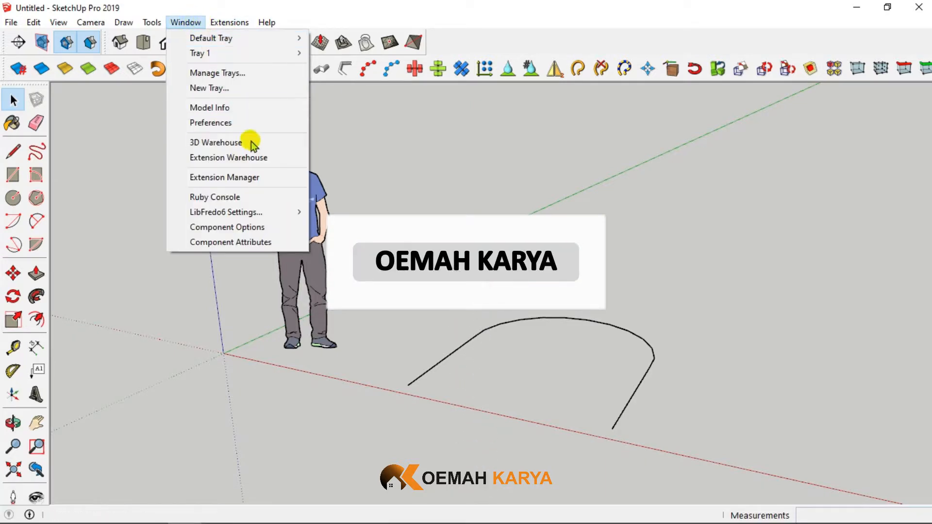
left_click(280, 158)
left_click(569, 306)
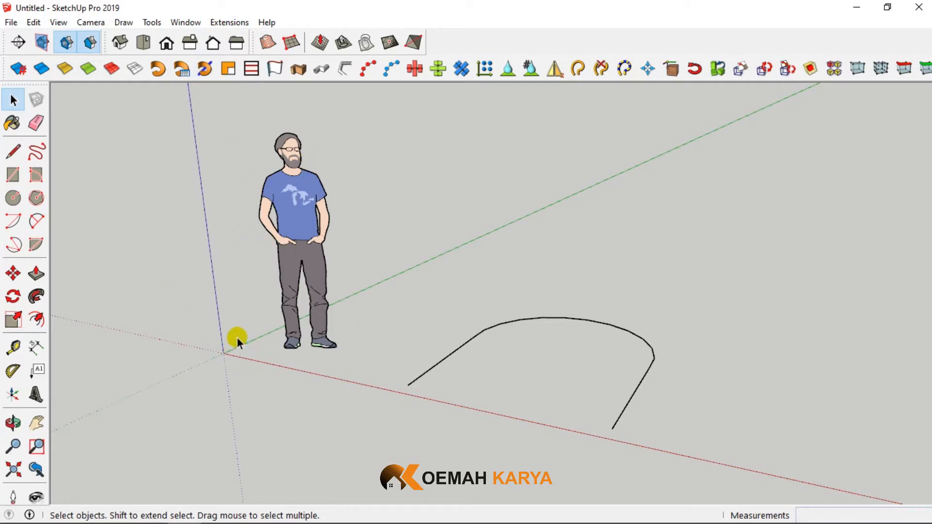
left_click(229, 22)
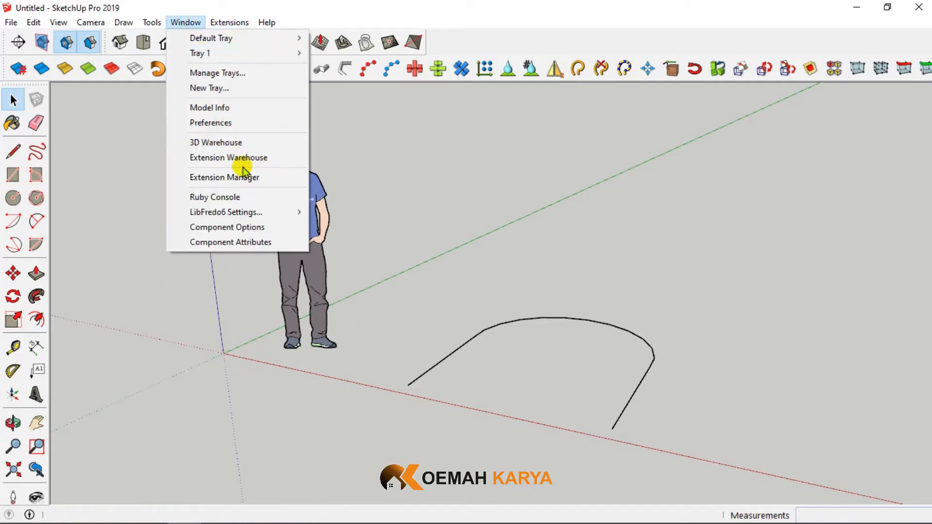
left_click(244, 177)
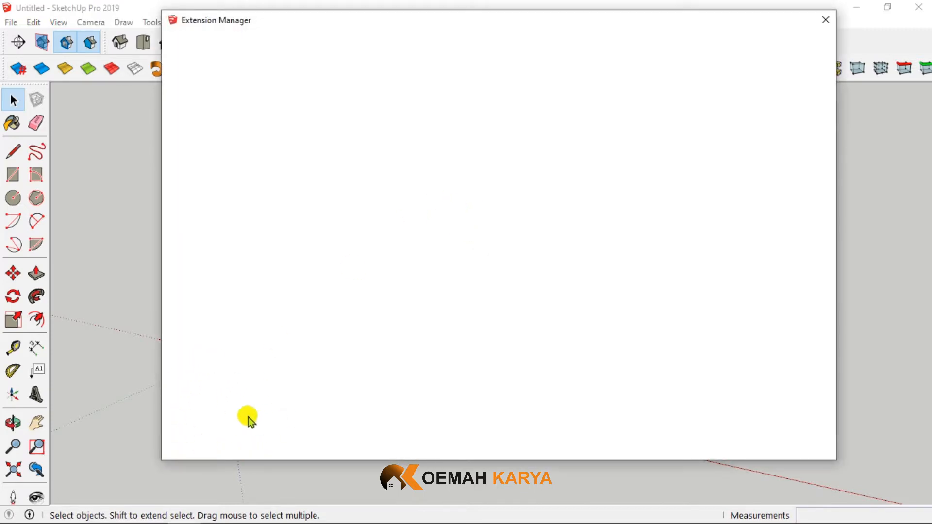
left_click(825, 20)
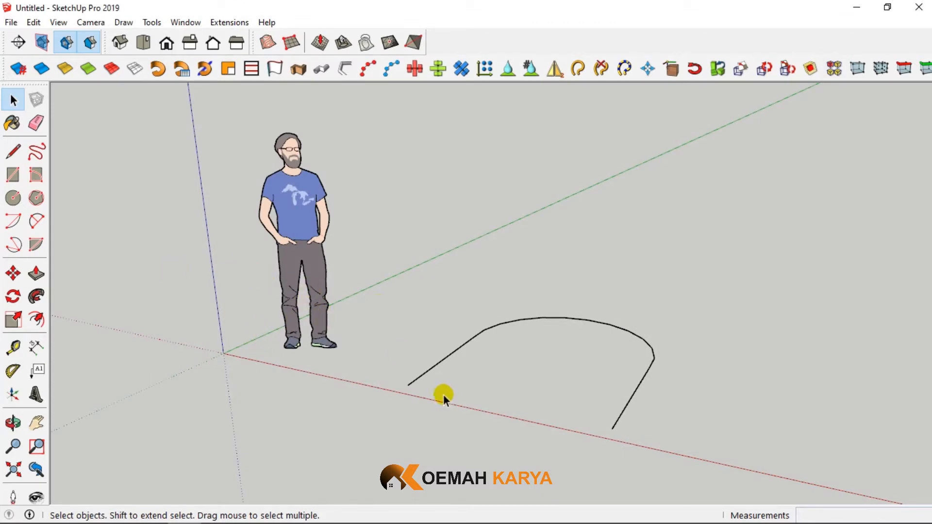
Draw a 50 x 50 mm square in top view, just outside the lower end of the arched path's left leg.
scroll(558, 403, "up", 3)
scroll(393, 313, "up", 3)
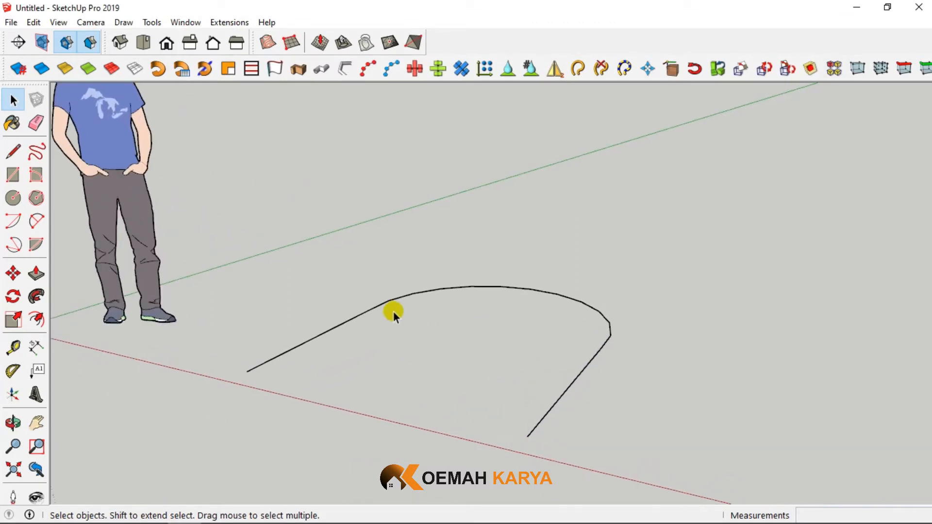
mouse_move(393, 313)
middle_mouse_down()
mouse_move(509, 370)
mouse_move(357, 249)
middle_mouse_up()
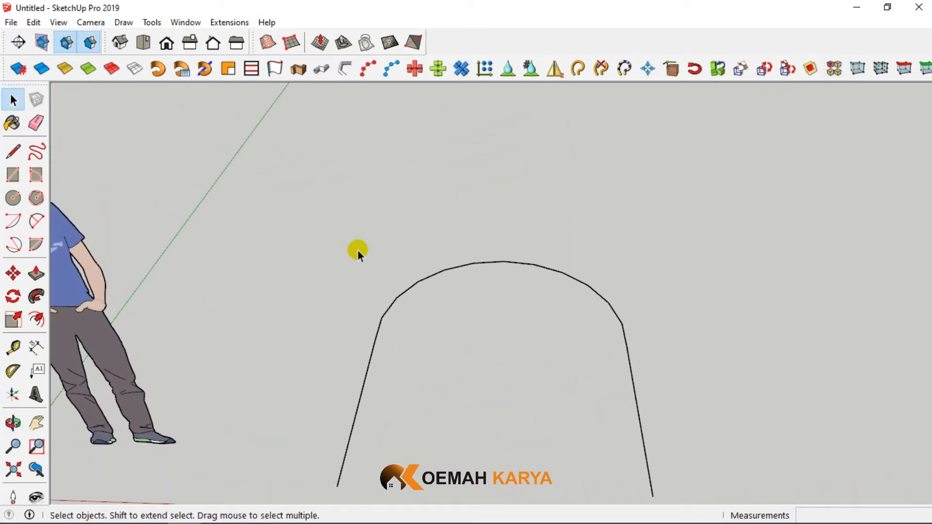
left_click(145, 45)
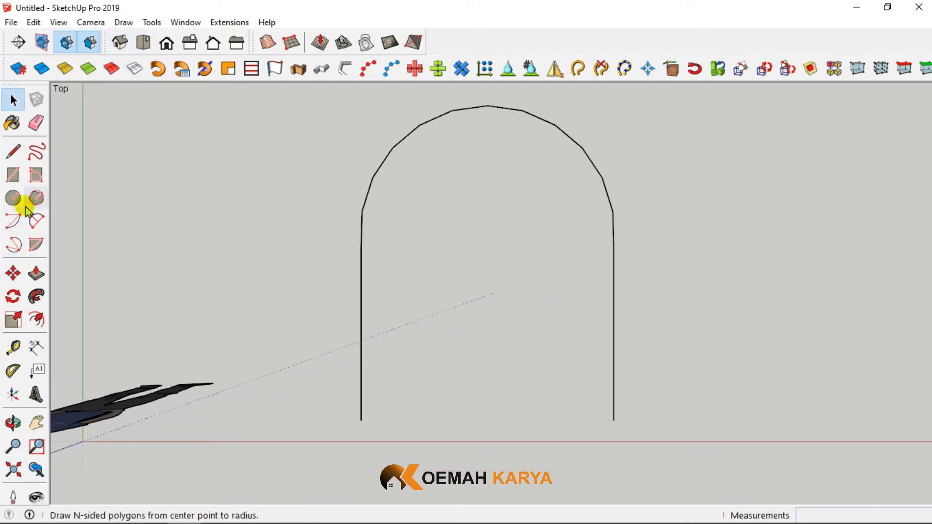
left_click(13, 175)
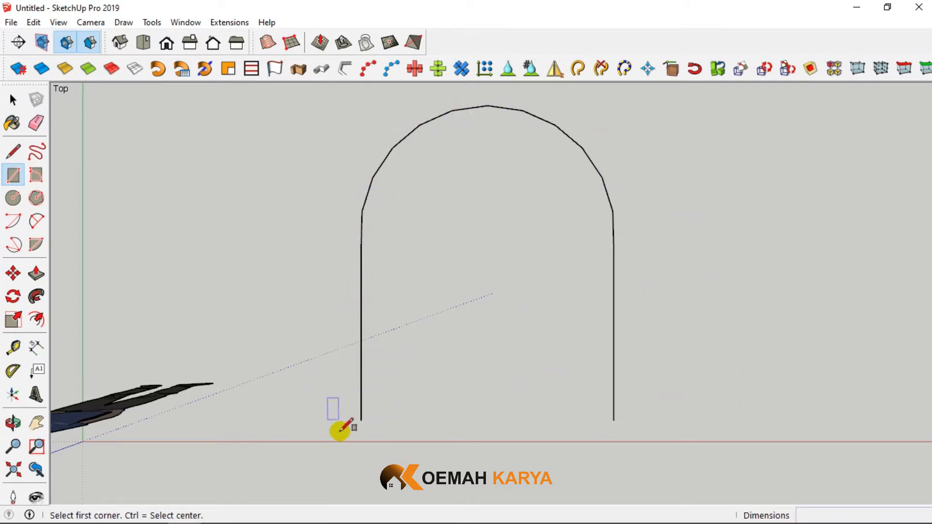
scroll(349, 434, "up", 3)
scroll(352, 413, "up", 1)
left_click(346, 410)
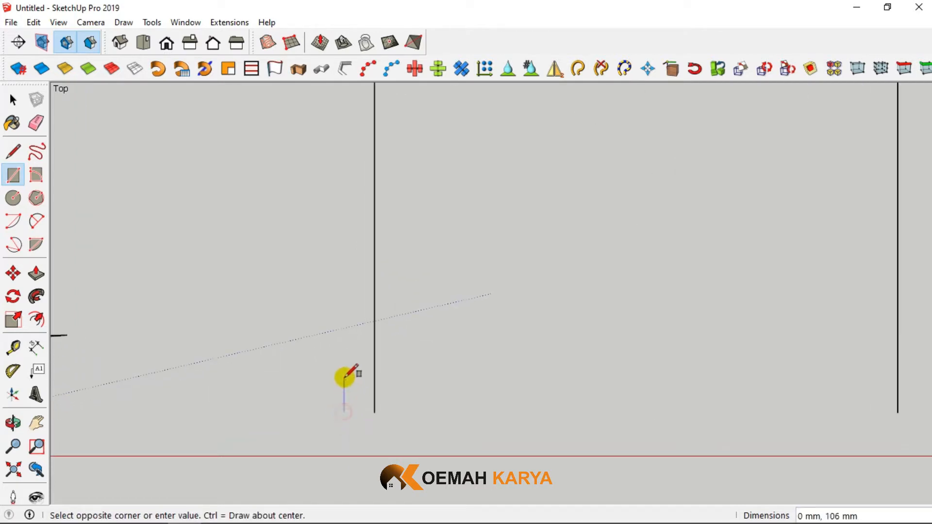
scroll(364, 387, "up", 1)
scroll(363, 387, "up", 1)
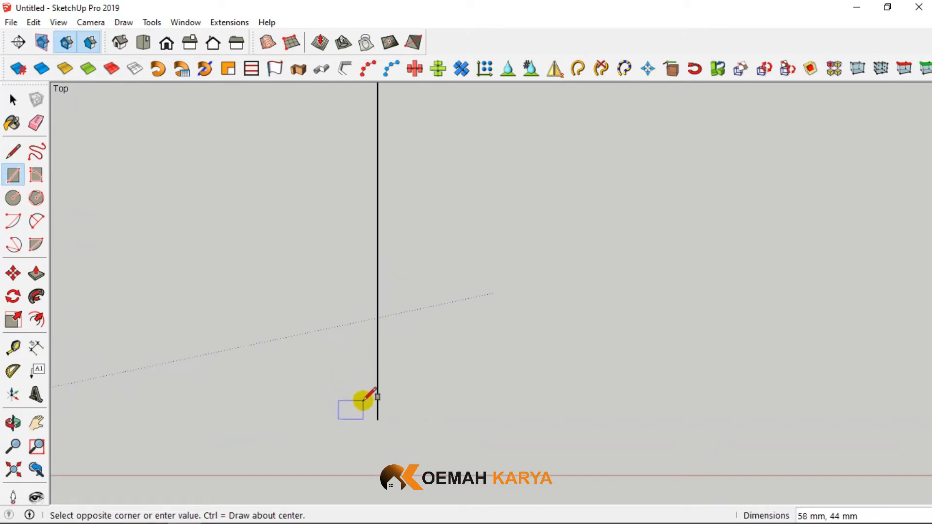
scroll(360, 399, "up", 1)
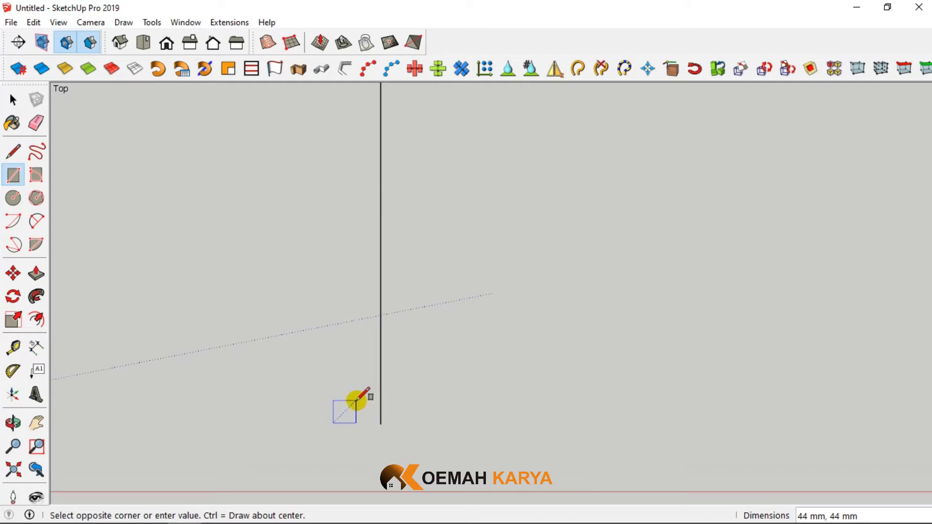
left_click(356, 400)
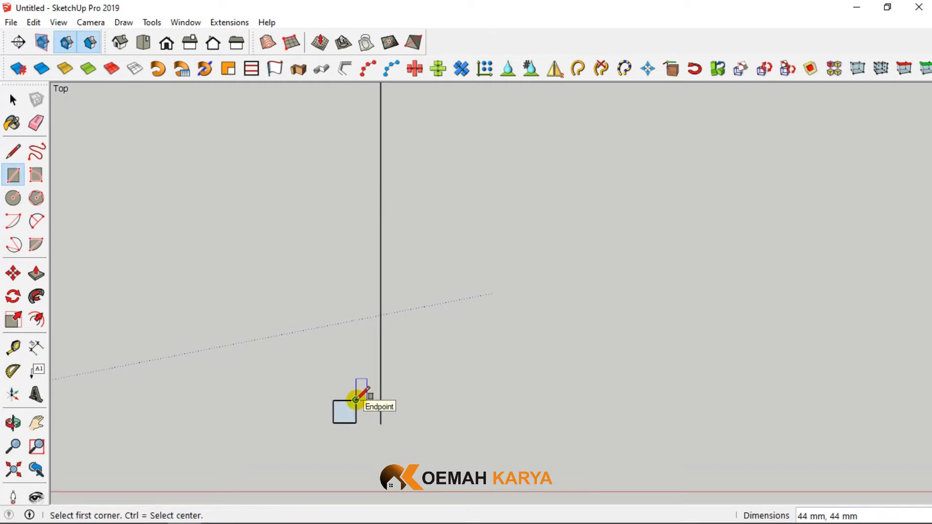
type("50,50")
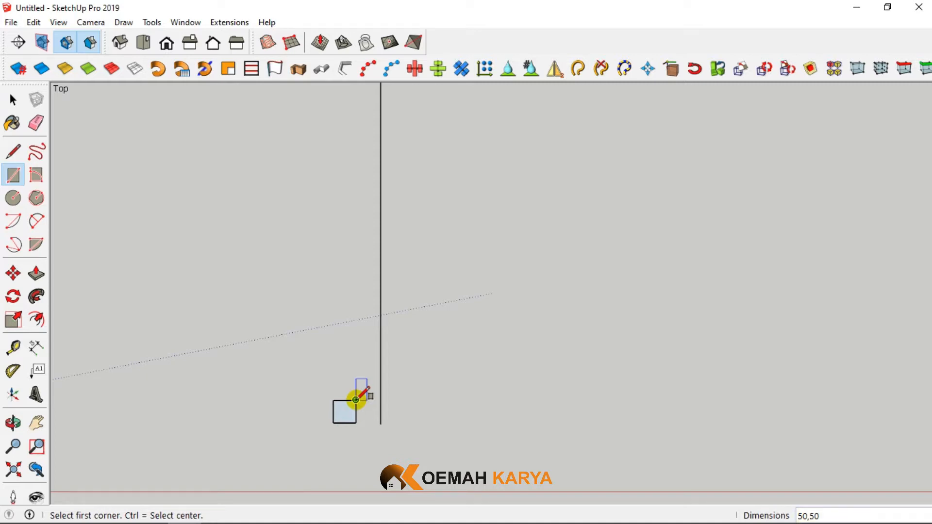
Turn the small square into a component named "batangan", replacing the selection with the component.
middle_click_drag(335, 441, 281, 298)
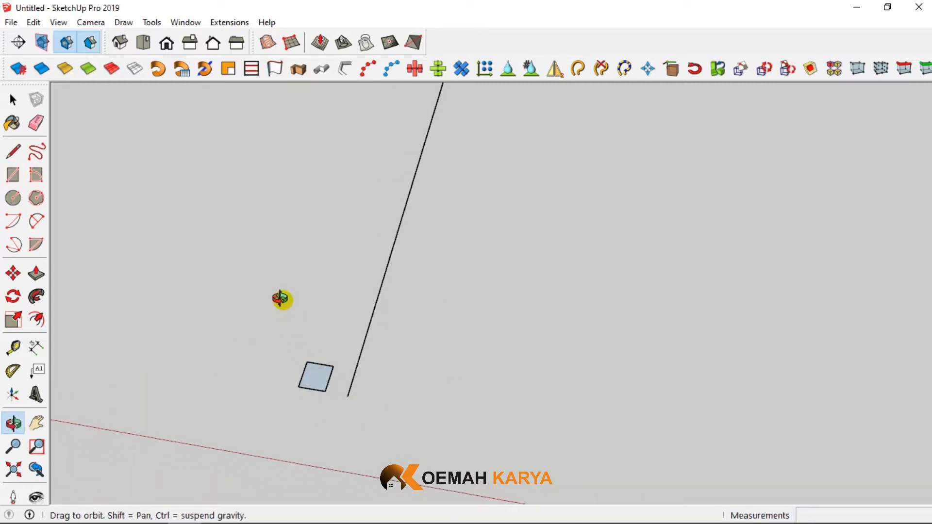
left_click(13, 97)
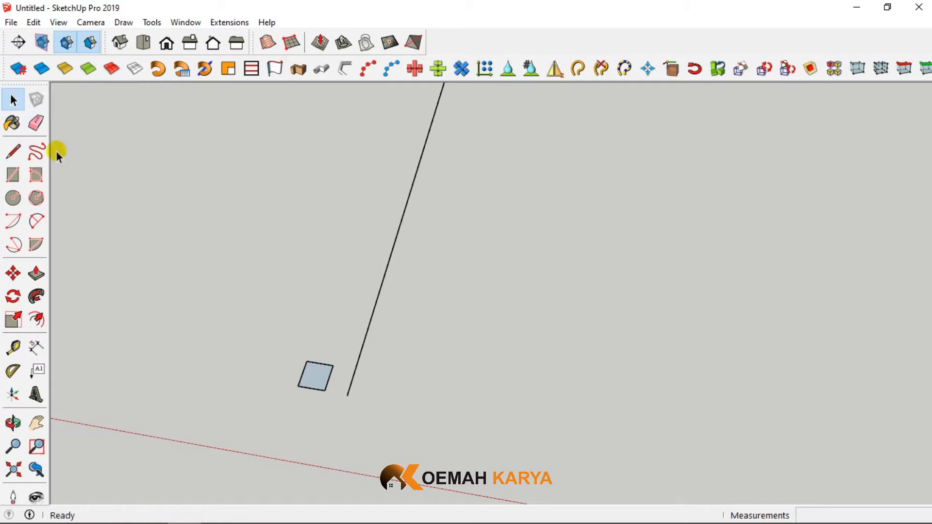
left_click_drag(233, 338, 342, 422)
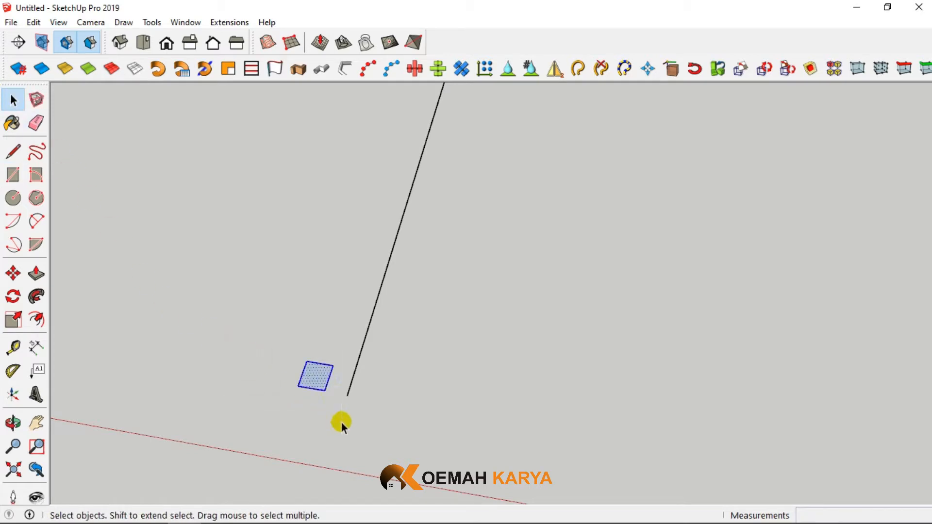
right_click(316, 381)
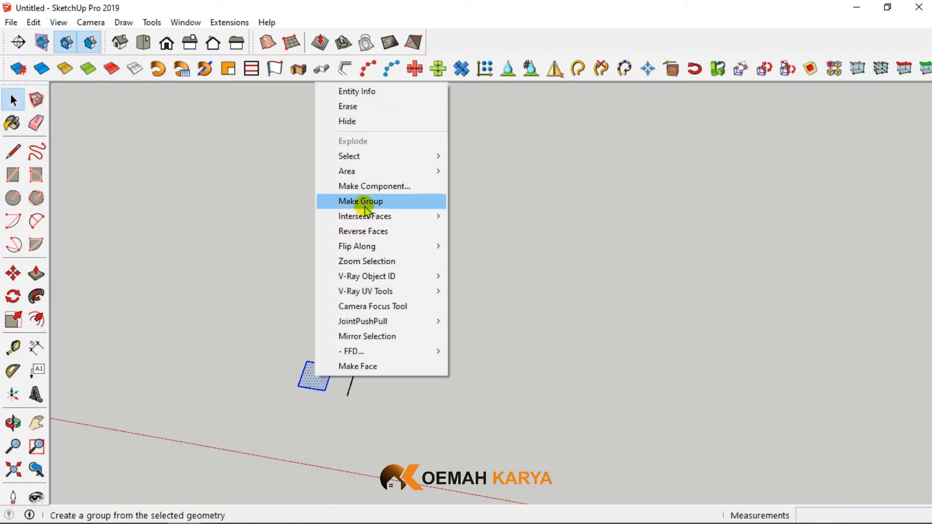
left_click(365, 187)
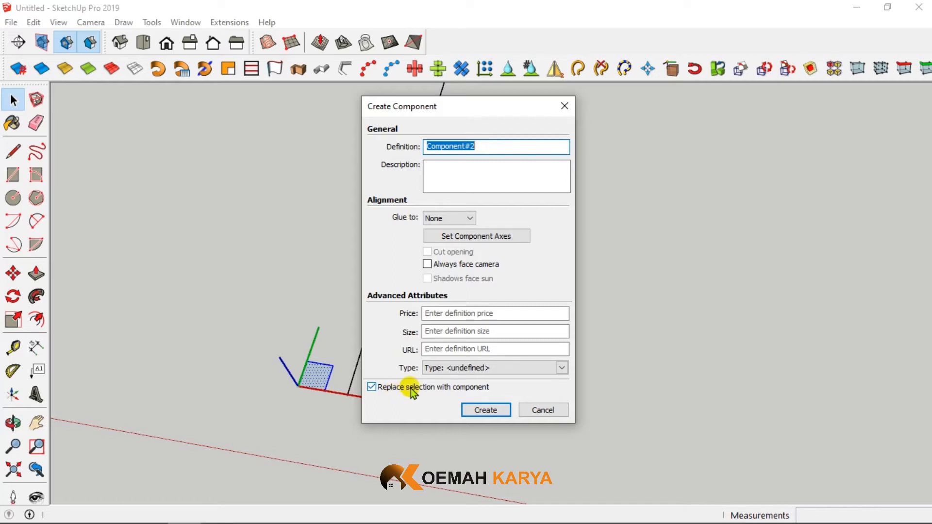
type("batangan")
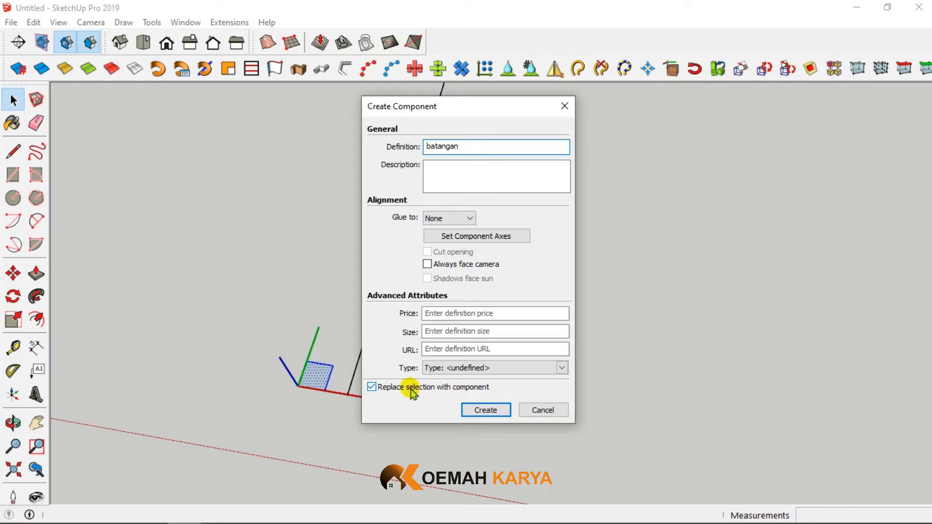
left_click(485, 410)
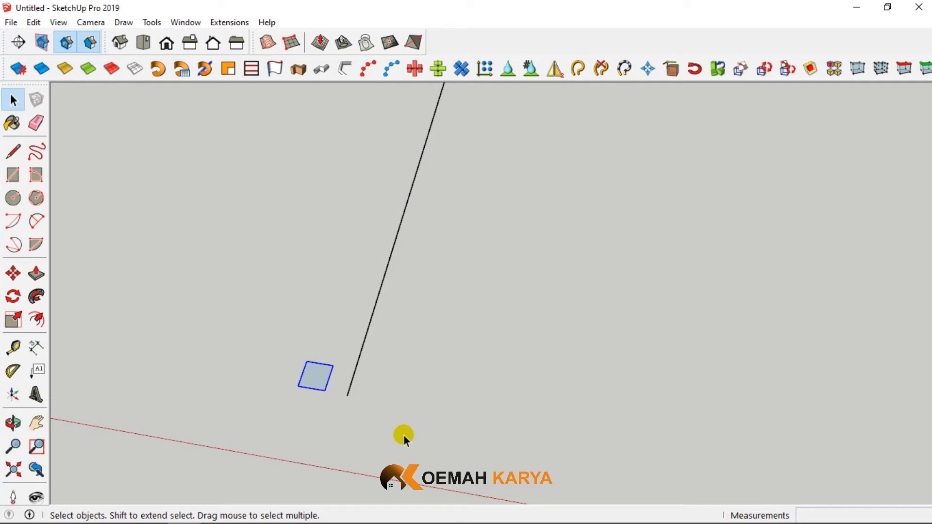
Explode the arched path's curve into separate segments.
scroll(403, 435, "down", 3)
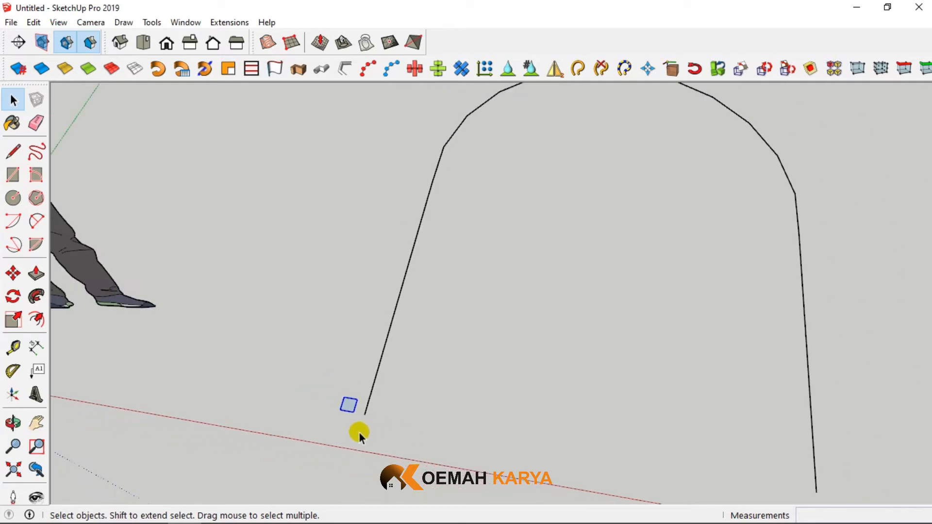
scroll(354, 433, "down", 3)
left_click(676, 275)
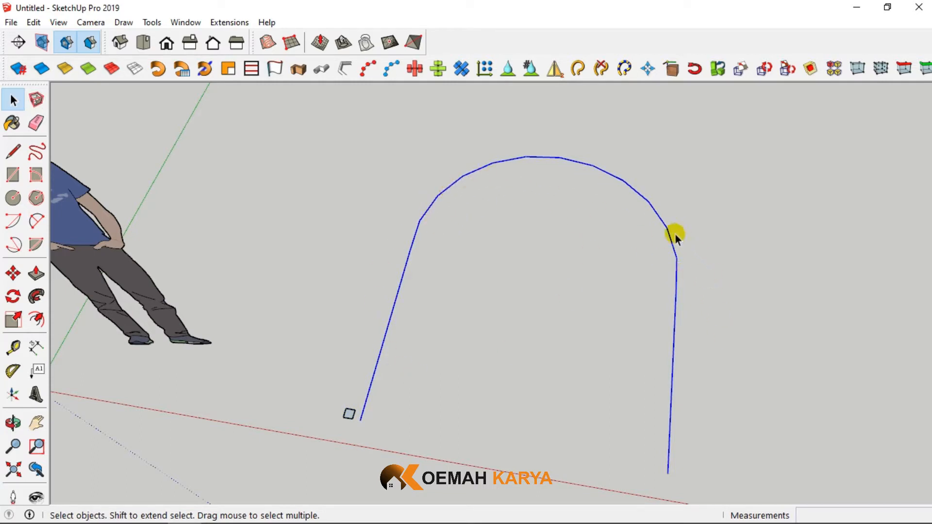
scroll(272, 249, "down", 3)
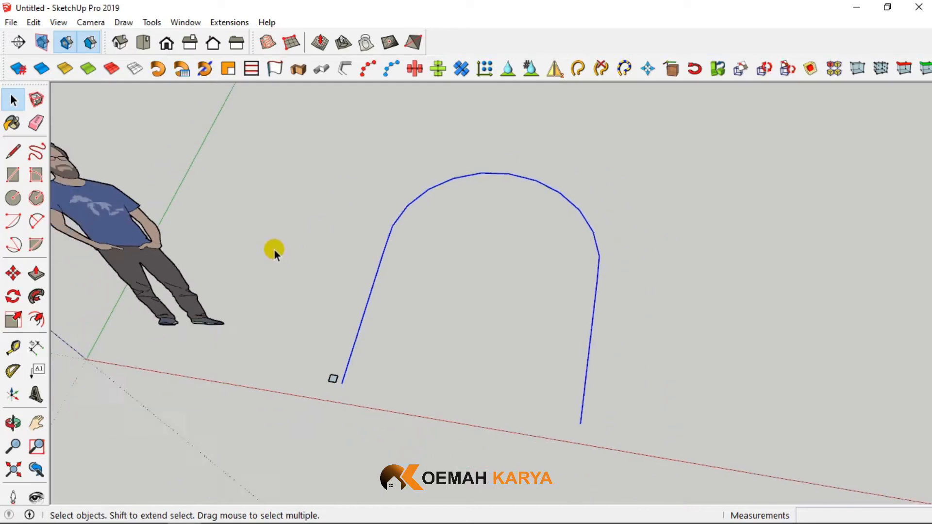
left_click(600, 69)
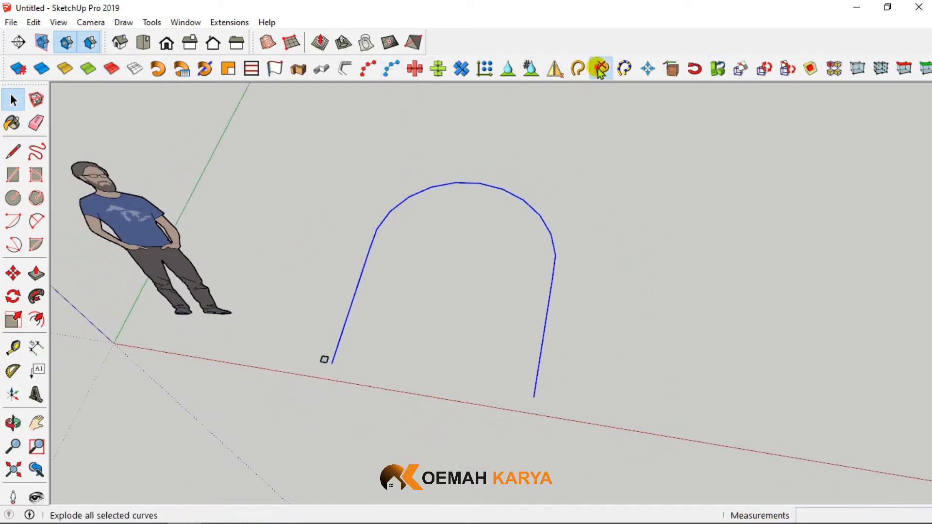
Select several individual segments of the arched path to check whether they are separate.
left_click(478, 181)
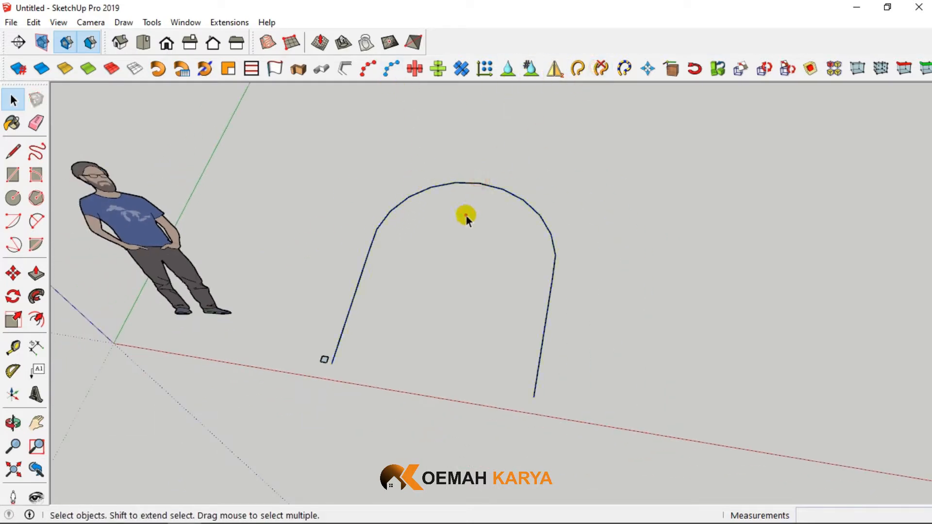
left_click(463, 184)
left_click(448, 184)
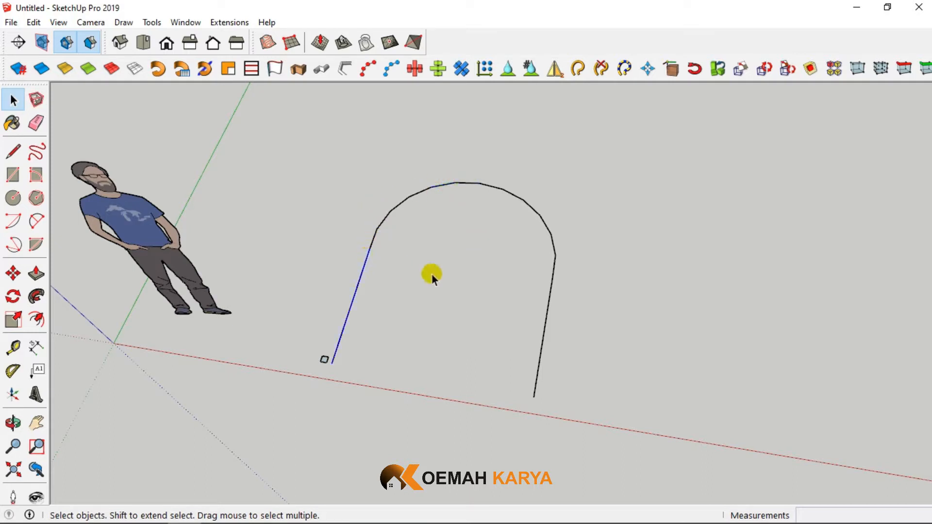
left_click(548, 306)
Draw two separate legs along the green axis beside the arched path, with aligned far ends and the second about 1370 mm long.
left_click(12, 153)
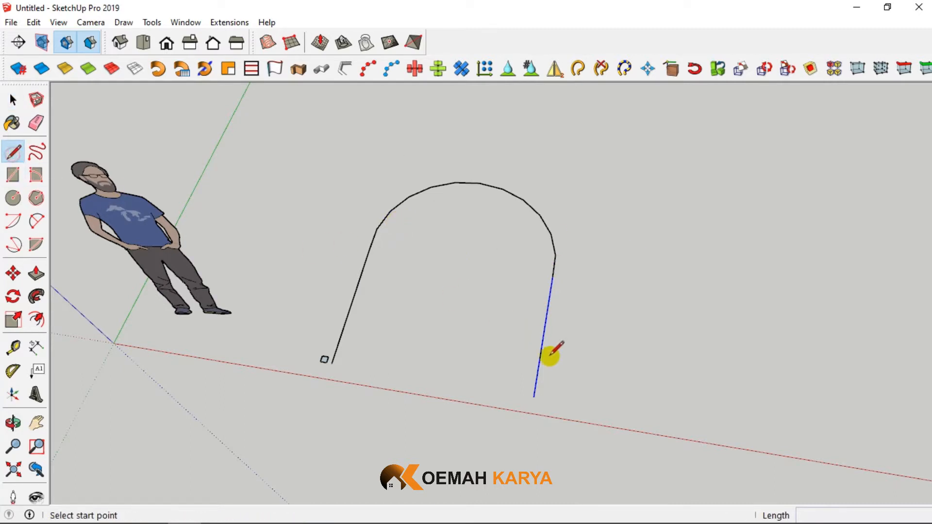
left_click(597, 402)
left_click(612, 260)
key("Escape")
left_click(756, 436)
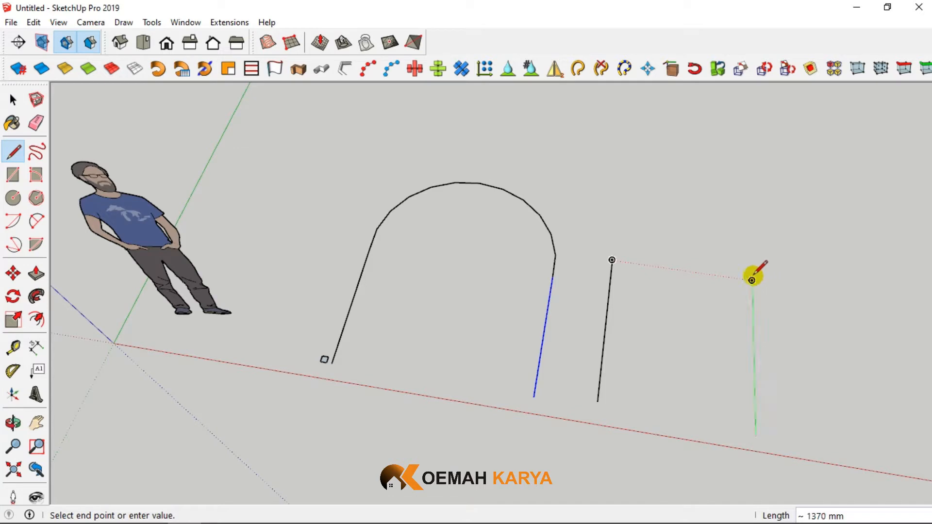
left_click(752, 280)
Draw a 2-point arc joining the far ends of the two separate legs, with a bulge of about 584 mm.
left_click(37, 221)
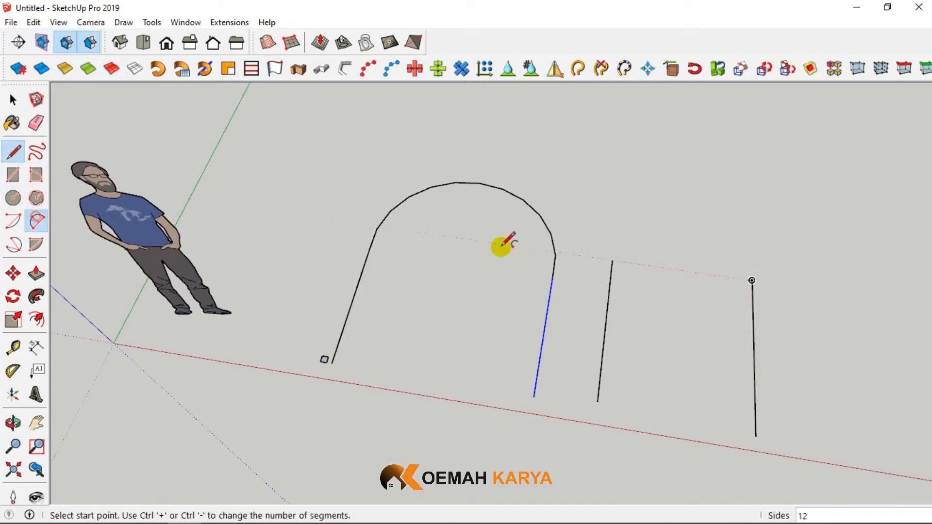
left_click(612, 260)
left_click(751, 280)
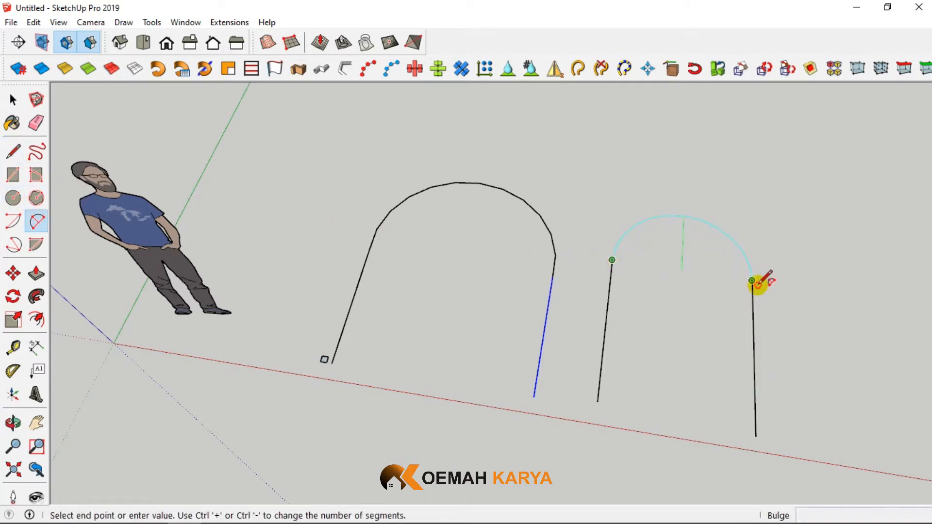
left_click(678, 214)
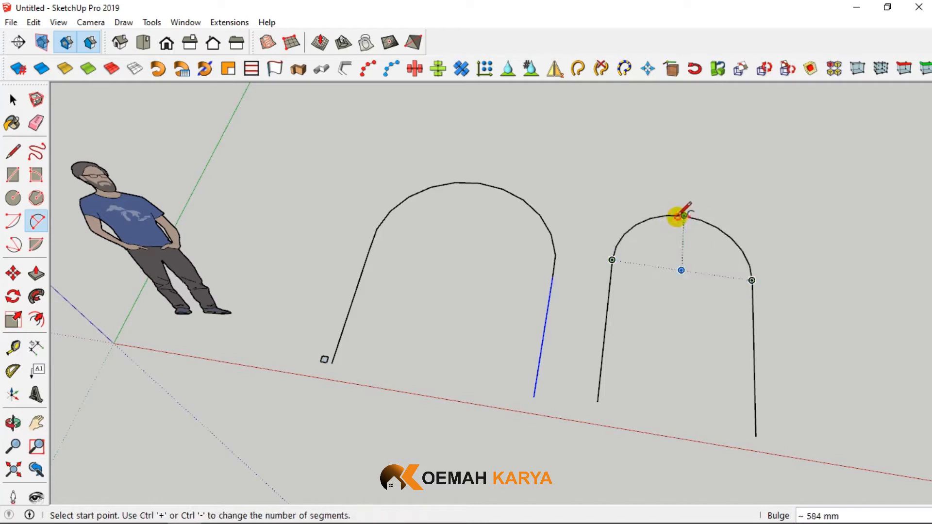
Join the edges of the smaller arched path into one curve and select it to check the result.
left_click(12, 99)
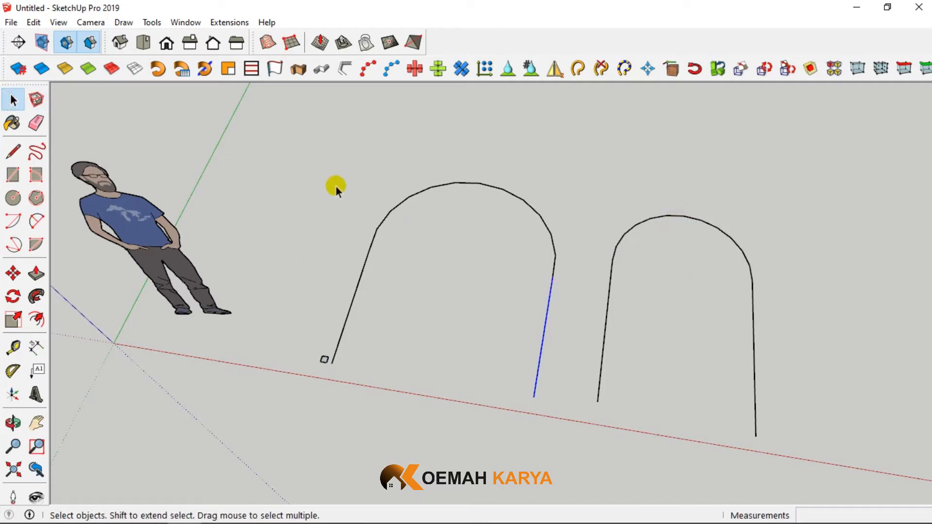
left_click_drag(809, 472, 581, 280)
left_click_drag(578, 190, 577, 190)
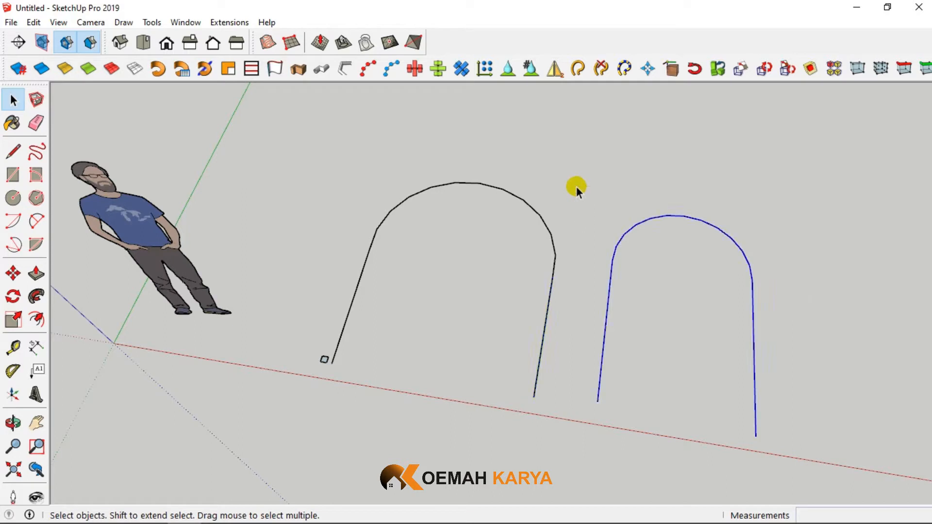
left_click(578, 73)
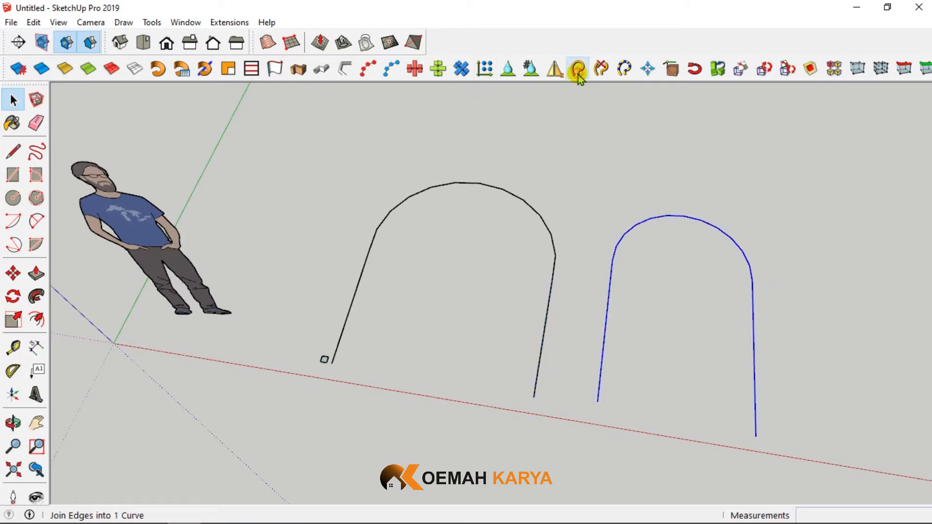
left_click(595, 210)
left_click(624, 232)
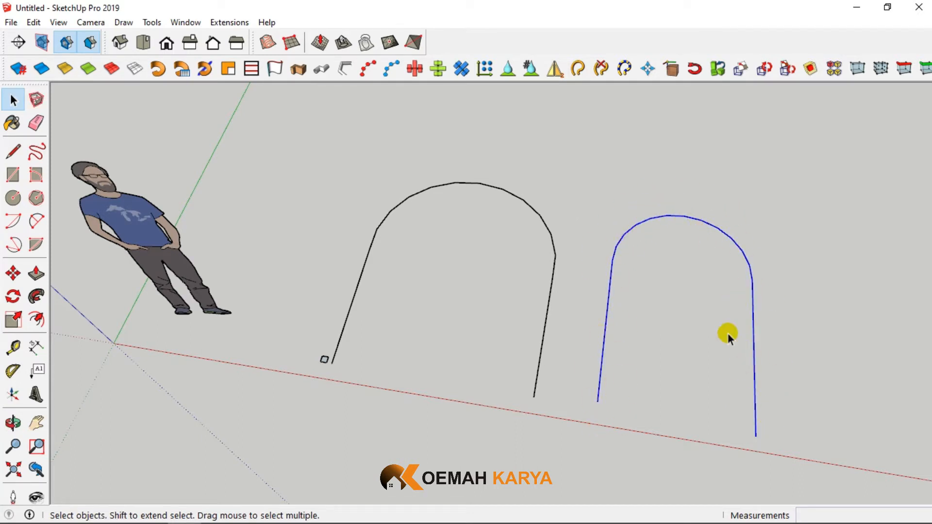
Join the edges of the larger arched path into one curve and check both paths by selecting them.
left_click(605, 209)
left_click_drag(557, 417, 343, 148)
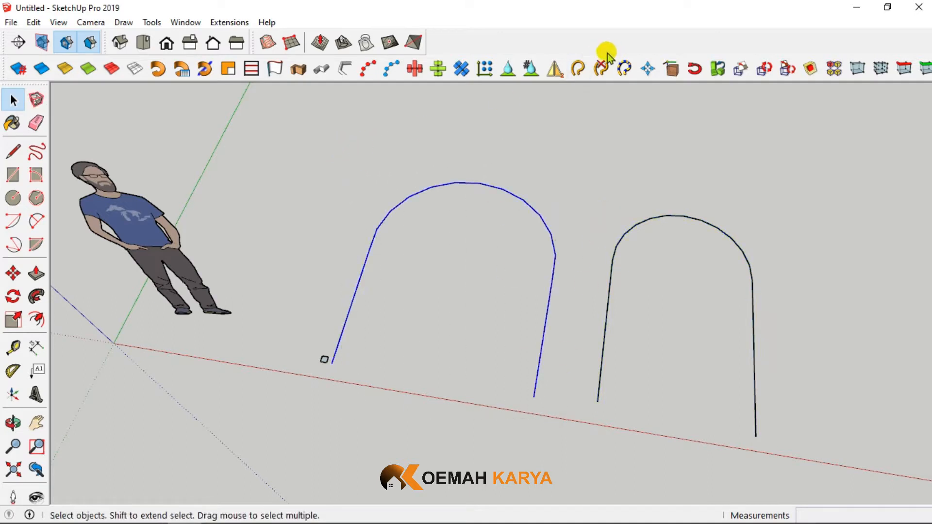
left_click(577, 67)
left_click(494, 232)
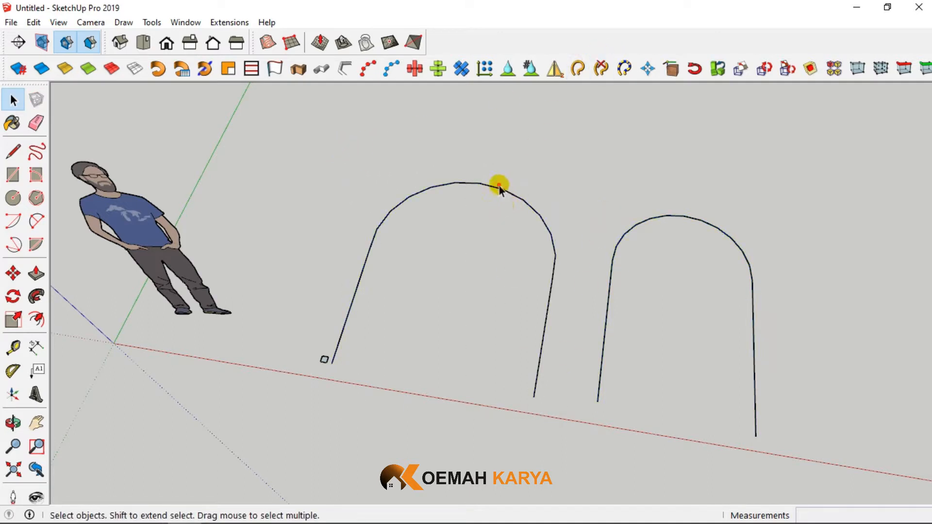
left_click(499, 185)
left_click(466, 260)
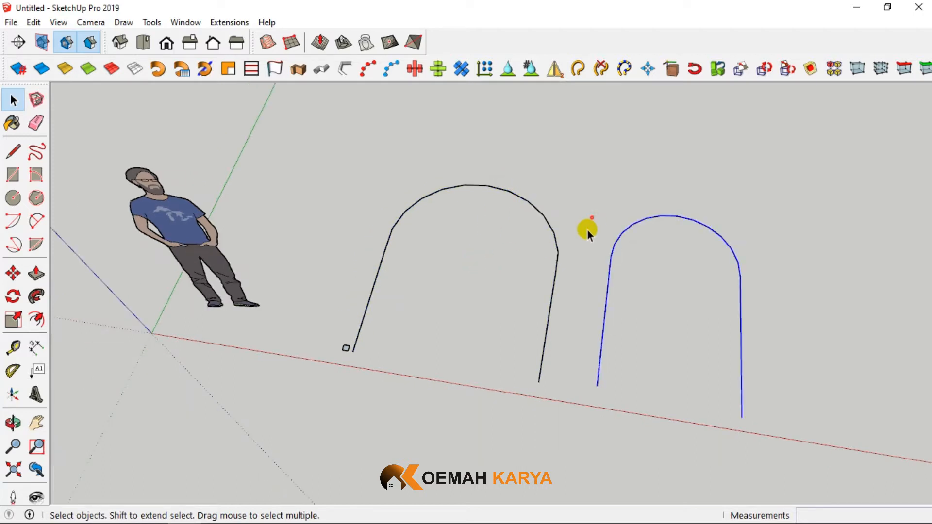
scroll(587, 230, "down", 2)
left_click(323, 323)
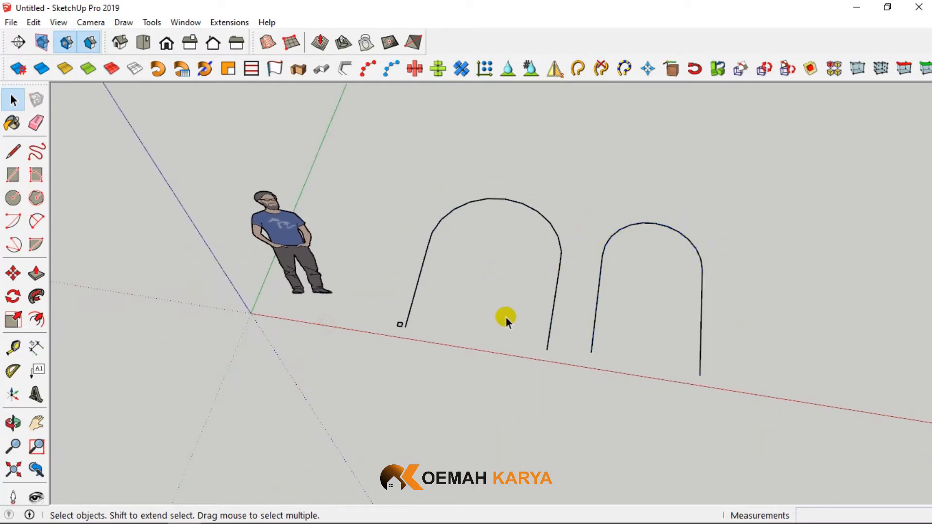
Open the small square "batangan" component beside the larger arched path for editing.
scroll(506, 318, "up", 2)
scroll(405, 308, "up", 3)
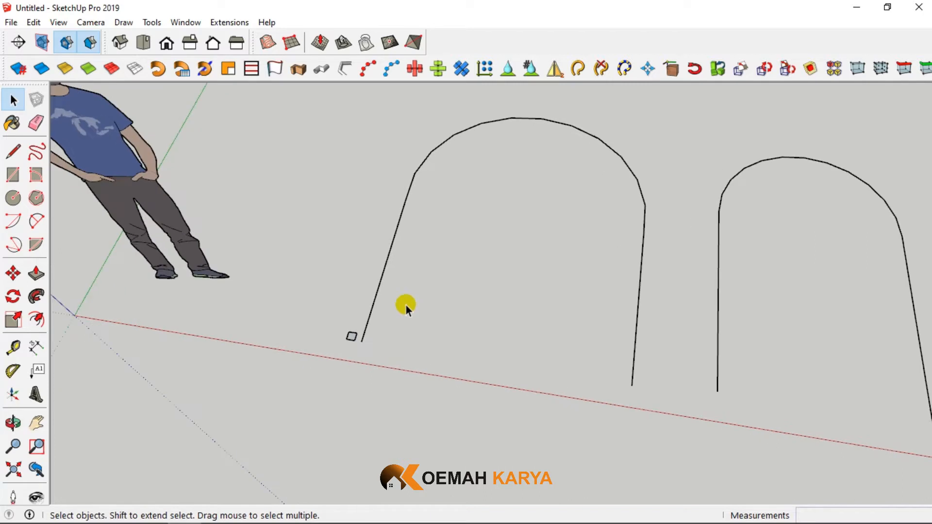
scroll(351, 335, "up", 4)
scroll(349, 339, "up", 3)
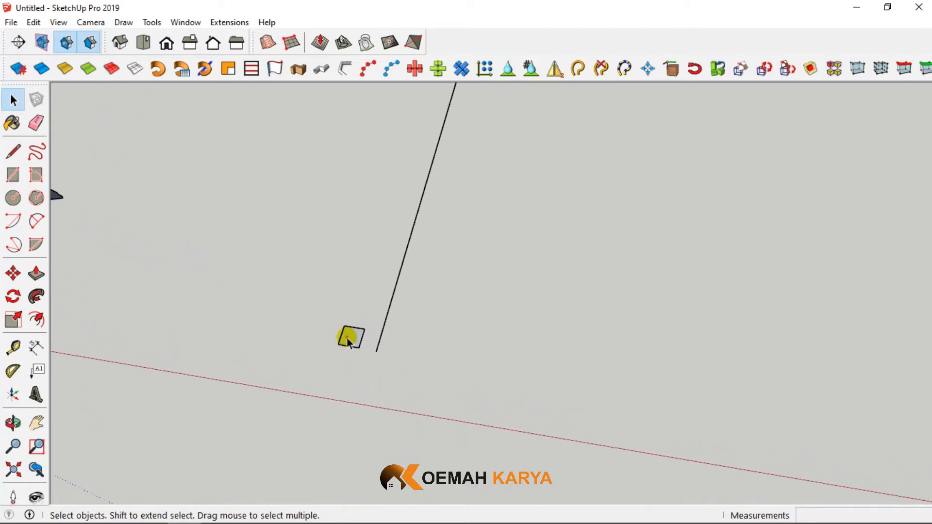
left_click(348, 339)
scroll(348, 340, "up", 1)
scroll(346, 336, "up", 1)
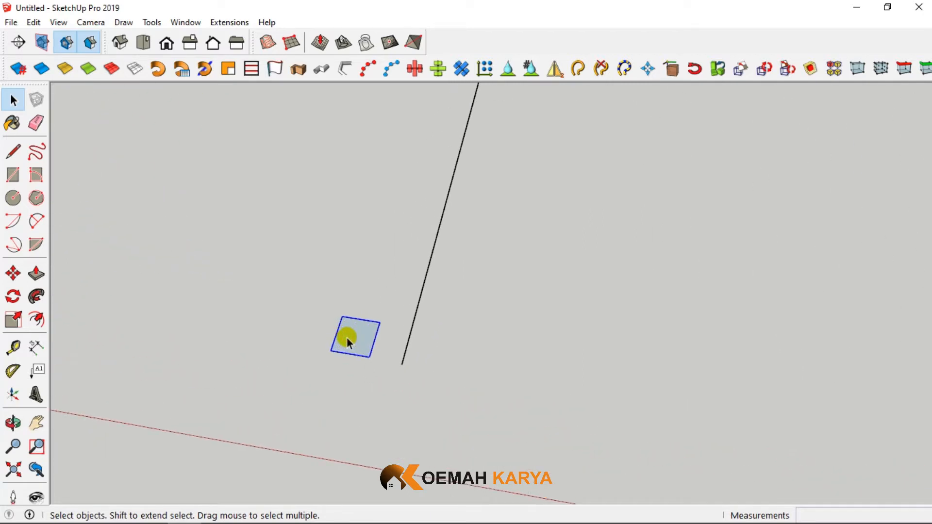
scroll(347, 337, "down", 5)
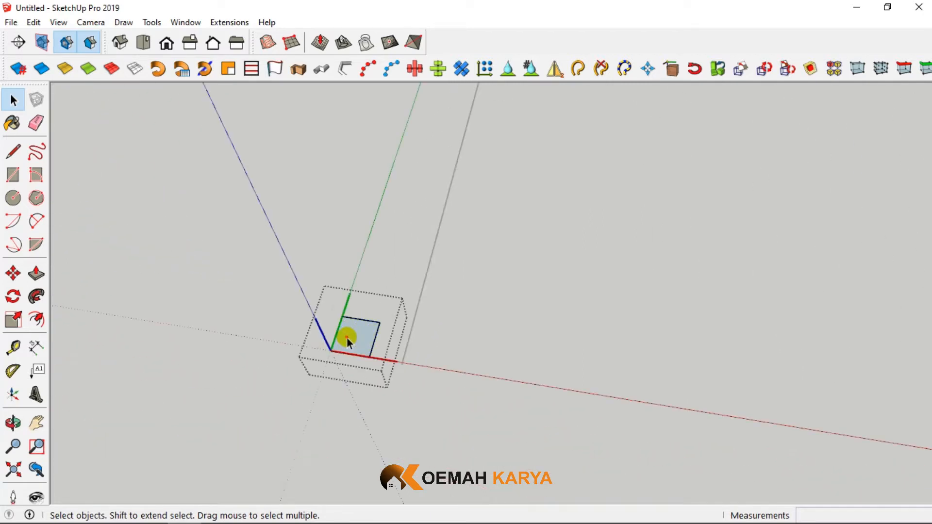
Extrude the square face upward to 850 mm and leave the component's editing mode.
left_click(37, 273)
left_click_drag(346, 336, 322, 237)
left_click(305, 174)
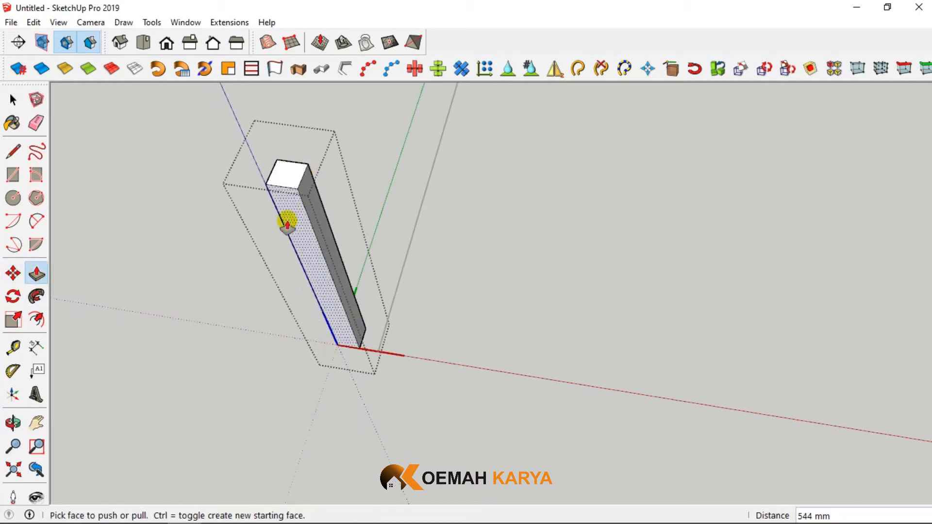
scroll(307, 369, "down", 3)
middle_click_drag(307, 369, 324, 212)
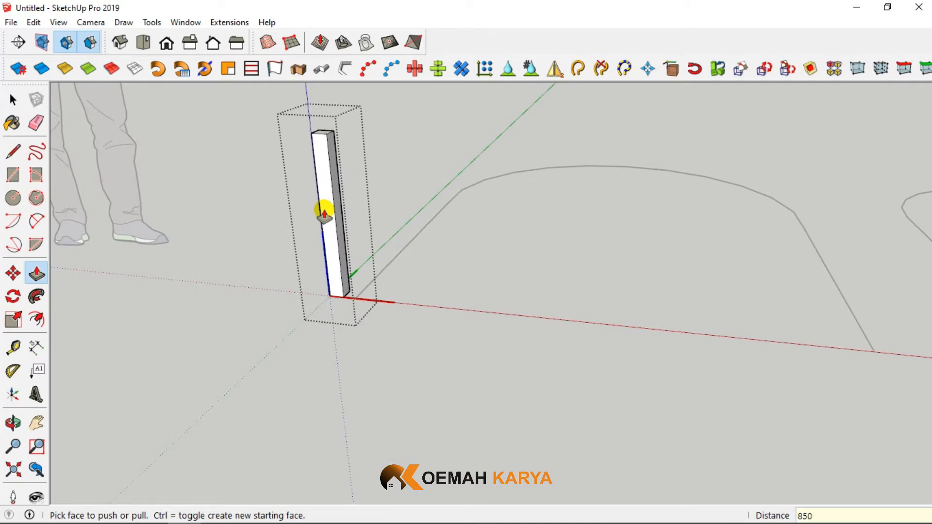
left_click(325, 212)
middle_click_drag(484, 285, 427, 340)
left_click(13, 99)
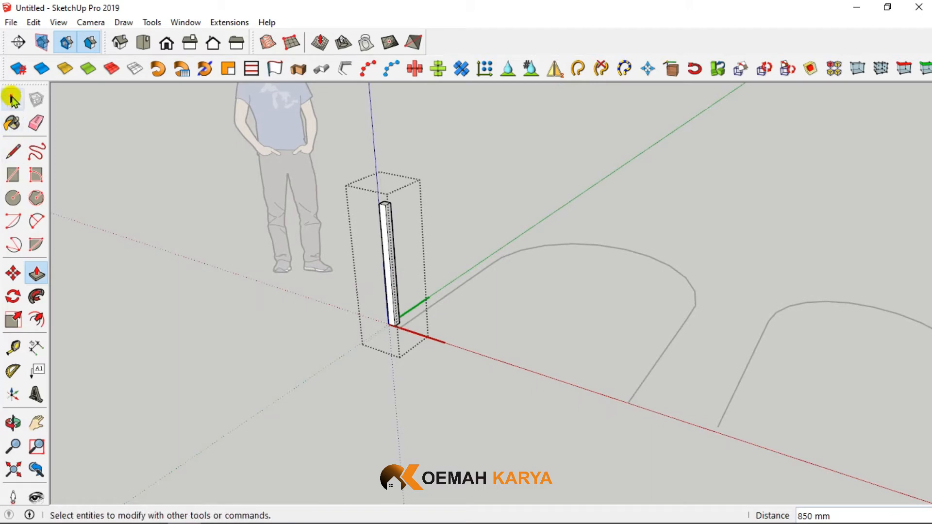
left_click(266, 328)
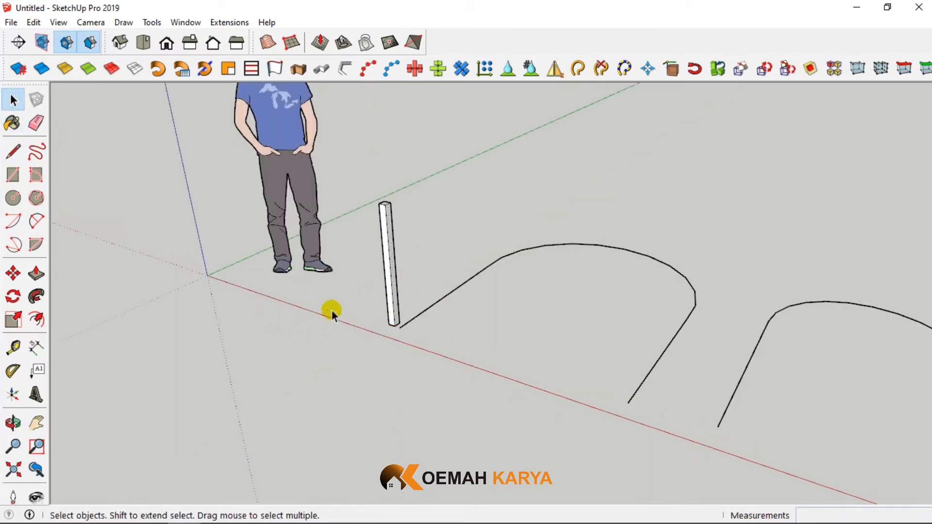
Copy the bar component at set distances along the larger arched path using the extension's path copy tool.
scroll(384, 311, "up", 2)
scroll(325, 356, "down", 2)
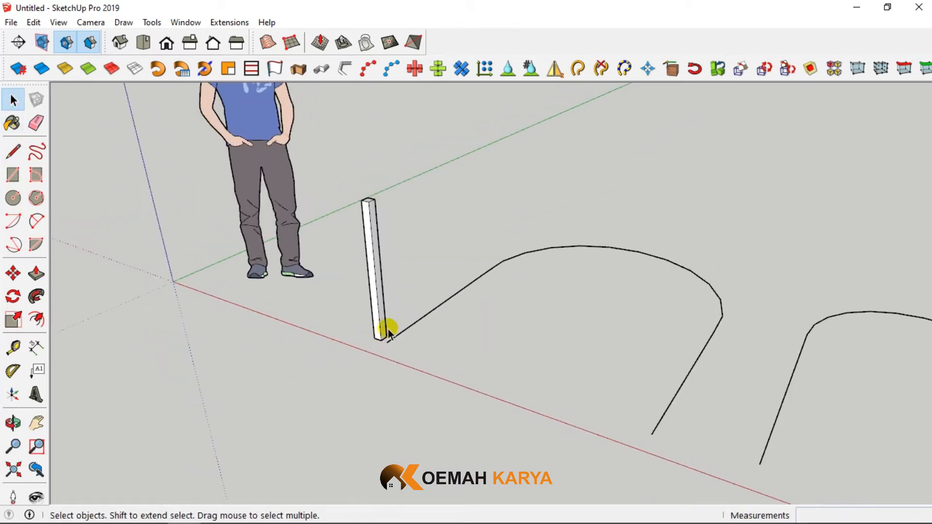
scroll(395, 335, "up", 2)
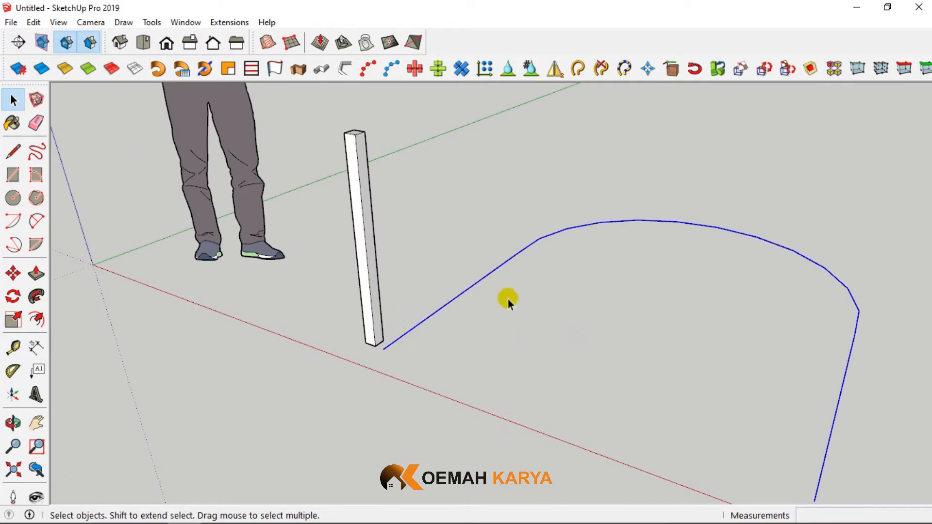
scroll(831, 366, "down", 2)
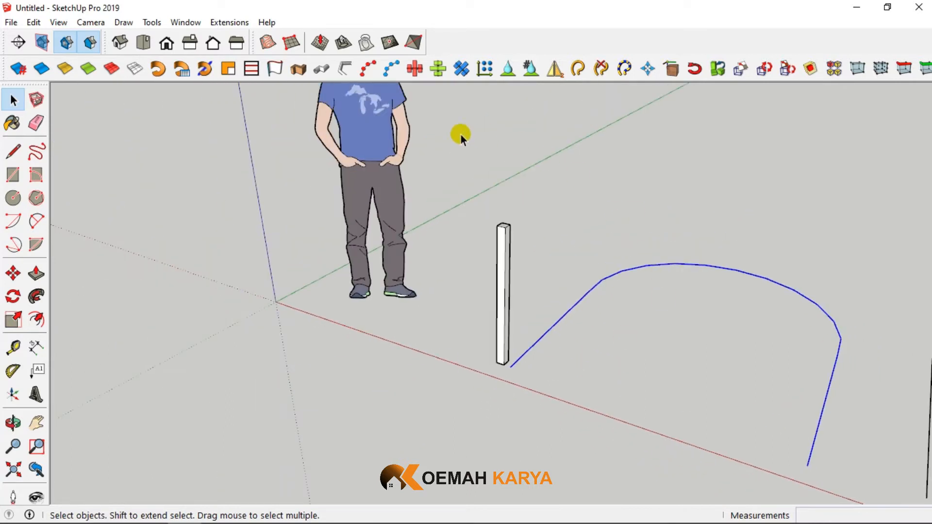
left_click(367, 69)
scroll(504, 369, "up", 2)
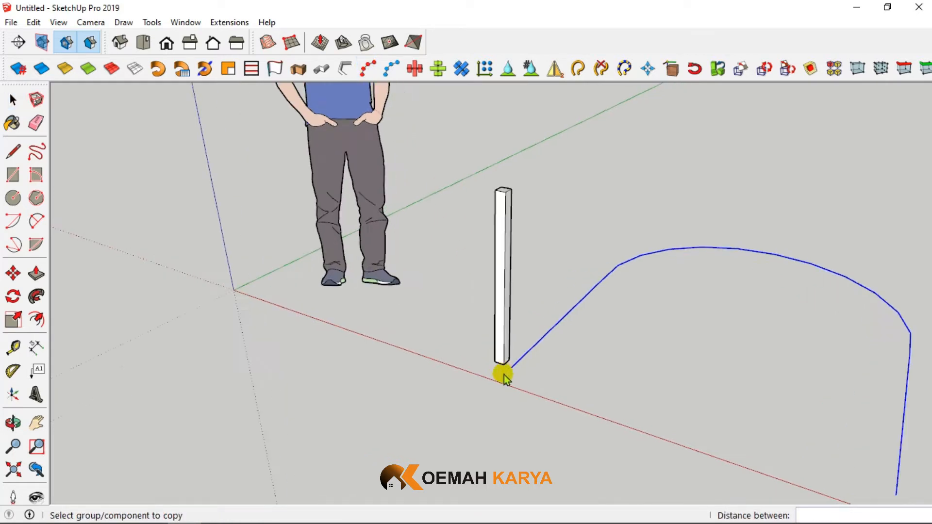
scroll(504, 374, "up", 5)
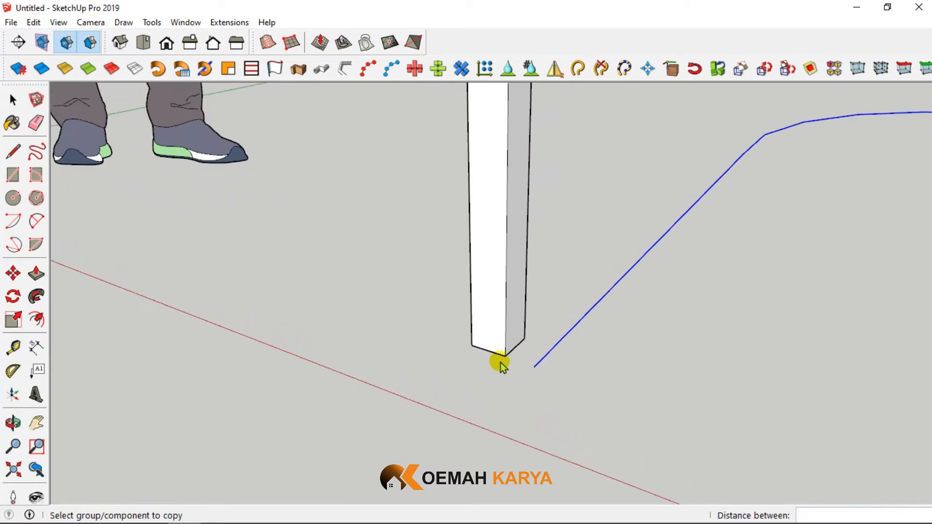
left_click(501, 240)
scroll(372, 335, "down", 10)
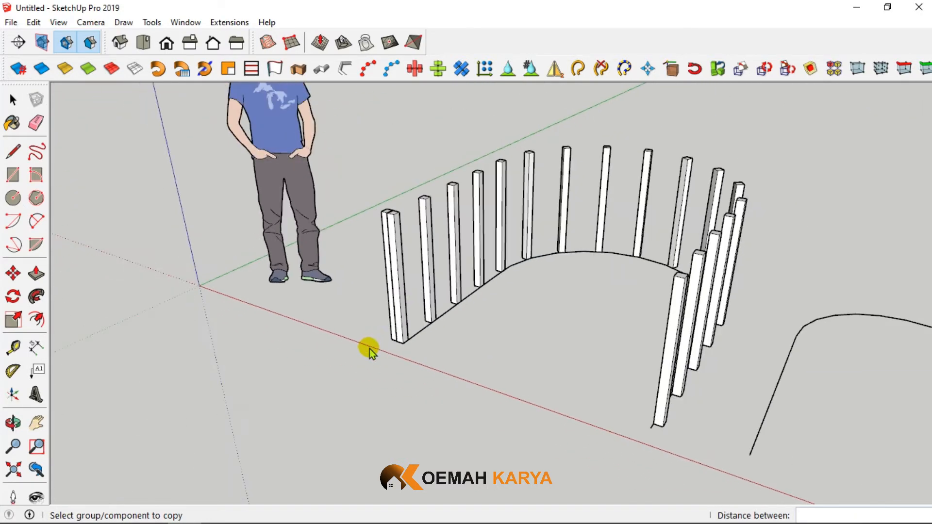
Move the original bar away from the first copy at the start of the arched path.
left_click(11, 100)
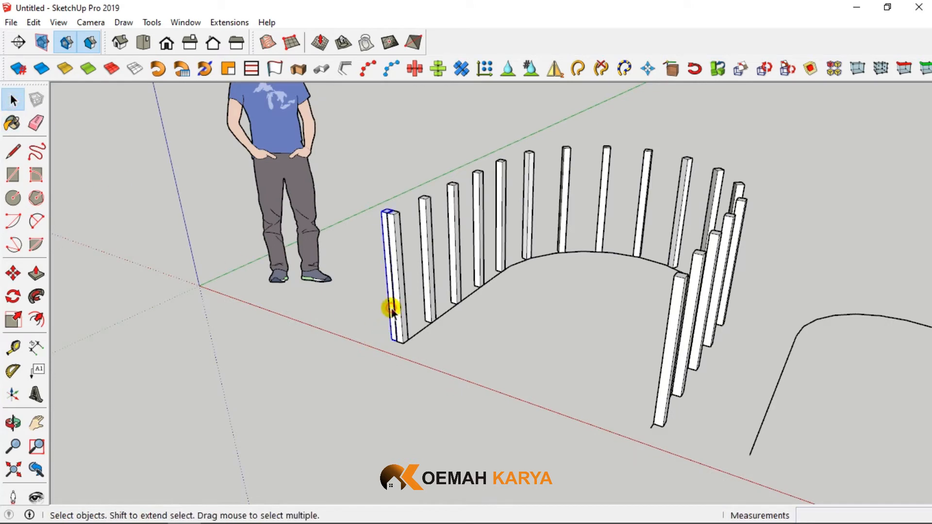
scroll(391, 311, "up", 3)
left_click(13, 274)
left_click(395, 357)
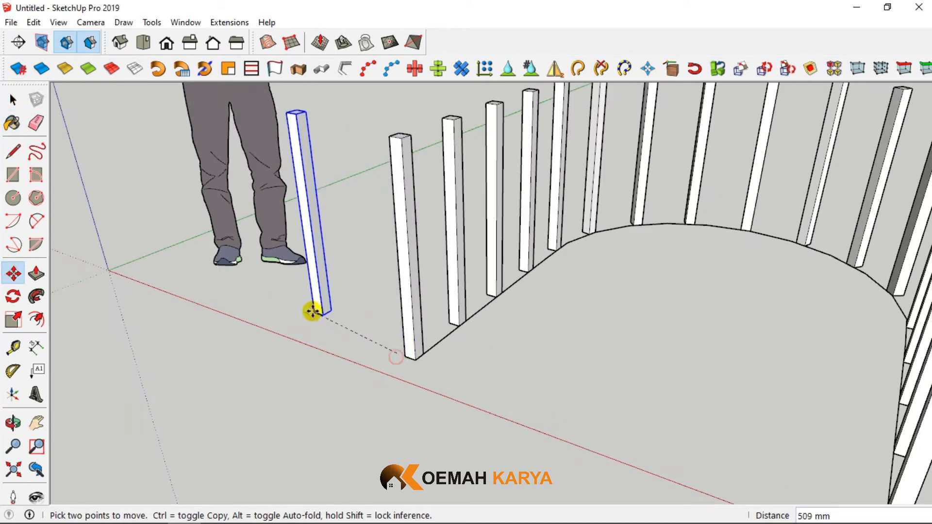
left_click(301, 316)
left_click(13, 100)
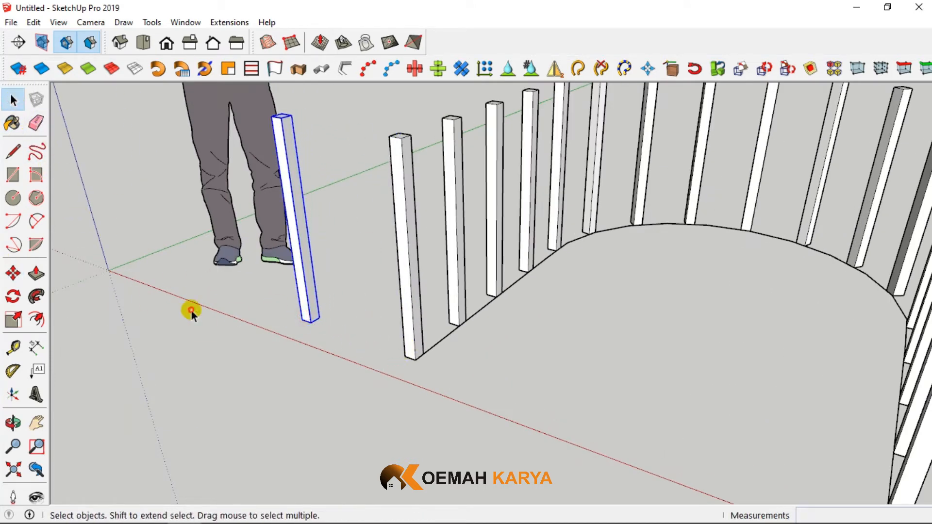
Measure the gaps between neighbouring bar copies and examine where the last bar sits relative to the path's end.
scroll(560, 354, "down", 3)
middle_click_drag(560, 354, 511, 426)
scroll(519, 426, "up", 5)
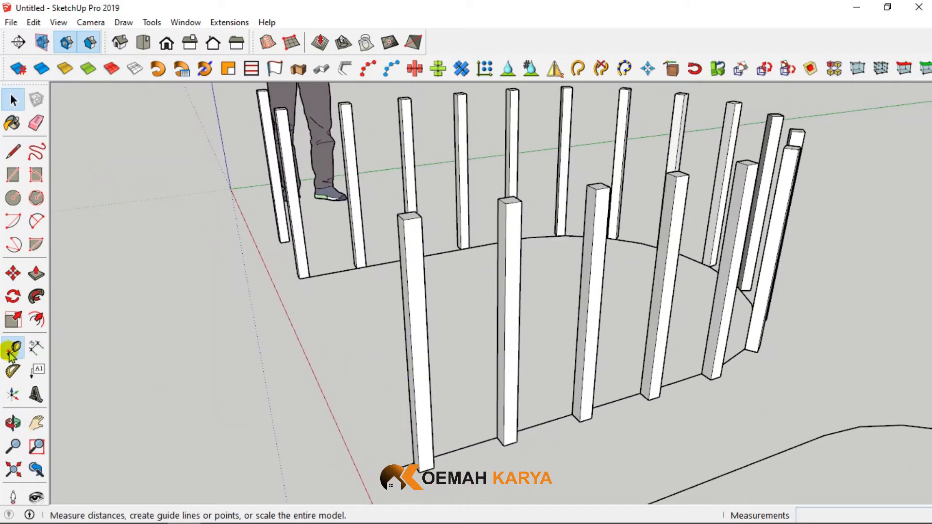
left_click(12, 348)
scroll(424, 366, "up", 4)
left_click(424, 362)
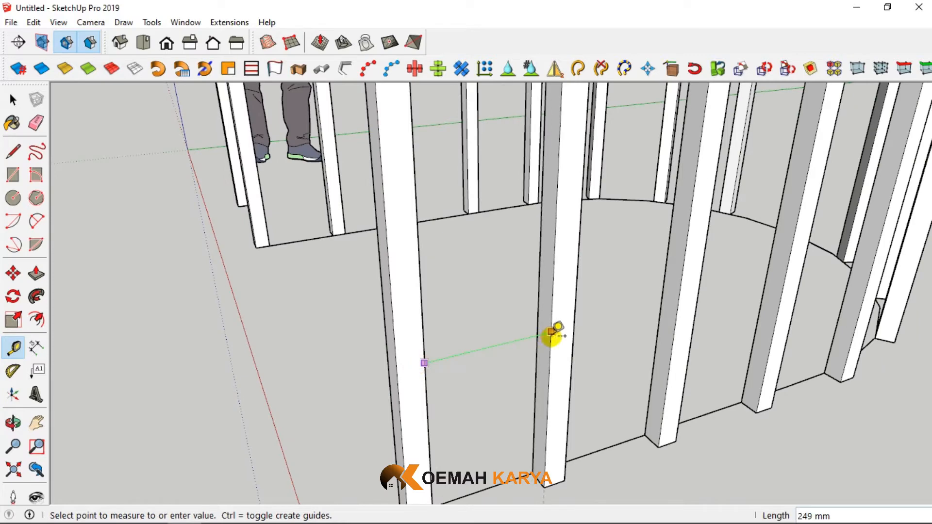
left_click(552, 335)
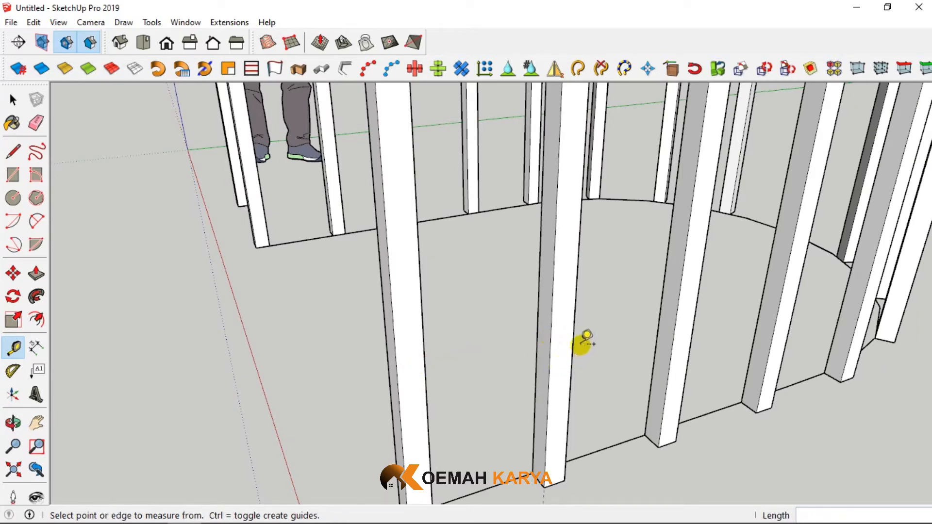
left_click(573, 333)
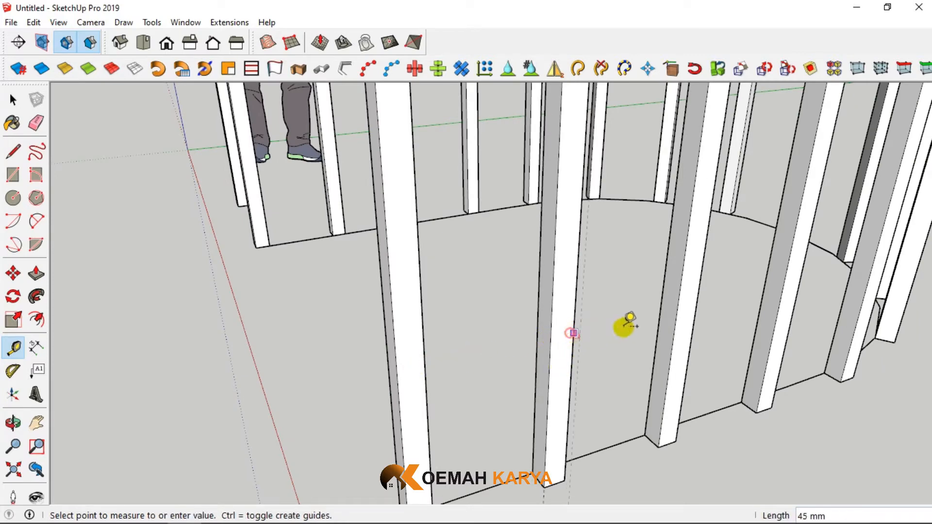
left_click(678, 306)
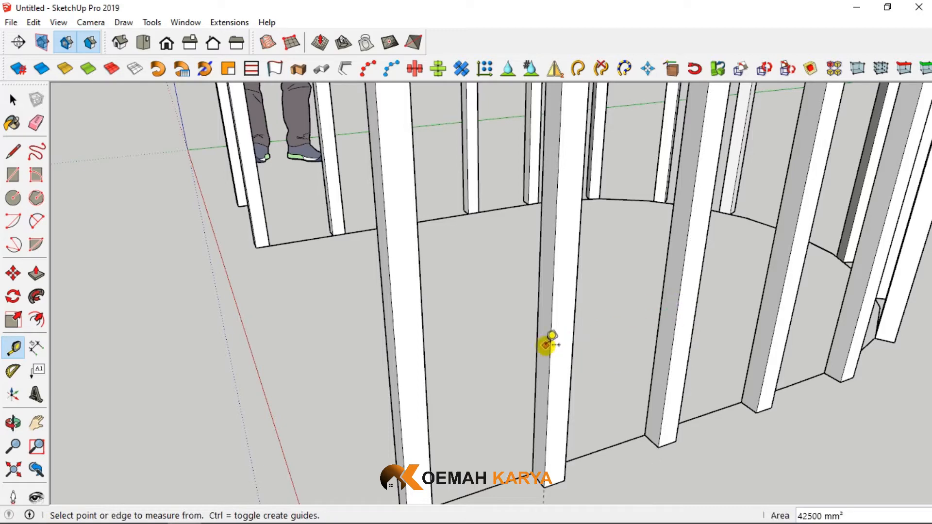
scroll(326, 423, "down", 5)
middle_click_drag(327, 422, 417, 450)
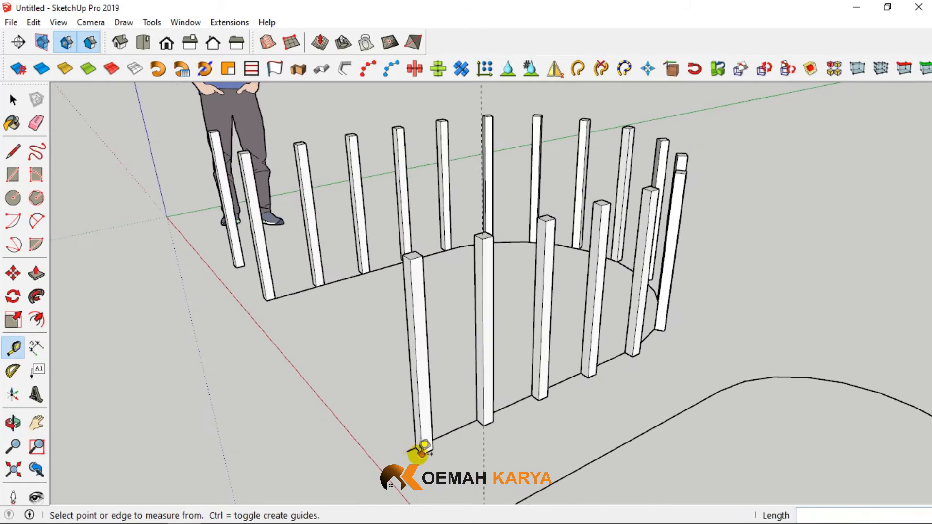
scroll(418, 449, "up", 5)
scroll(424, 446, "up", 4)
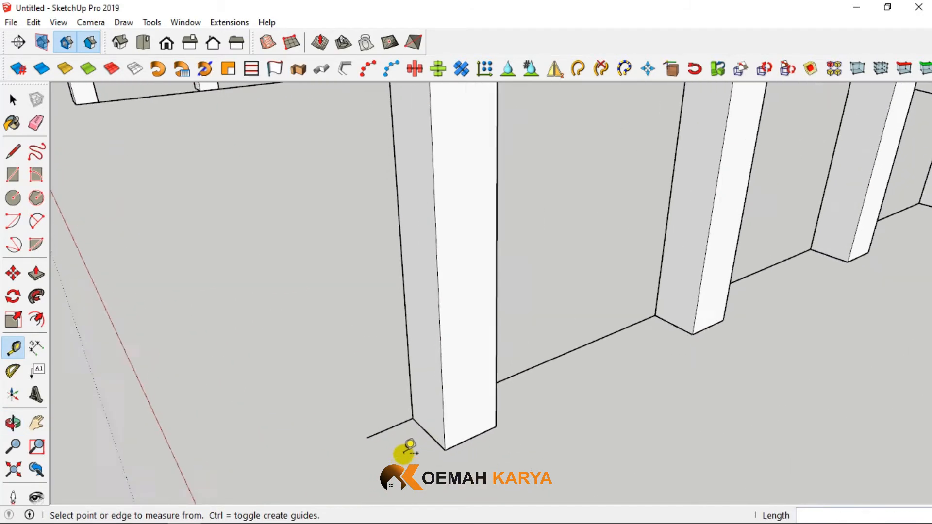
Measure the distance between the base of the last bar copy and the end of the arched path.
double_click(424, 419)
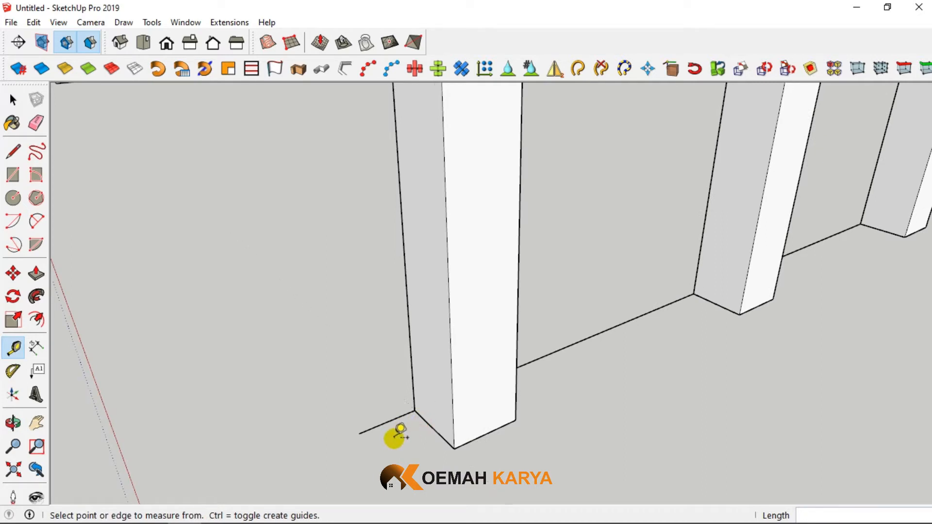
left_click(433, 429)
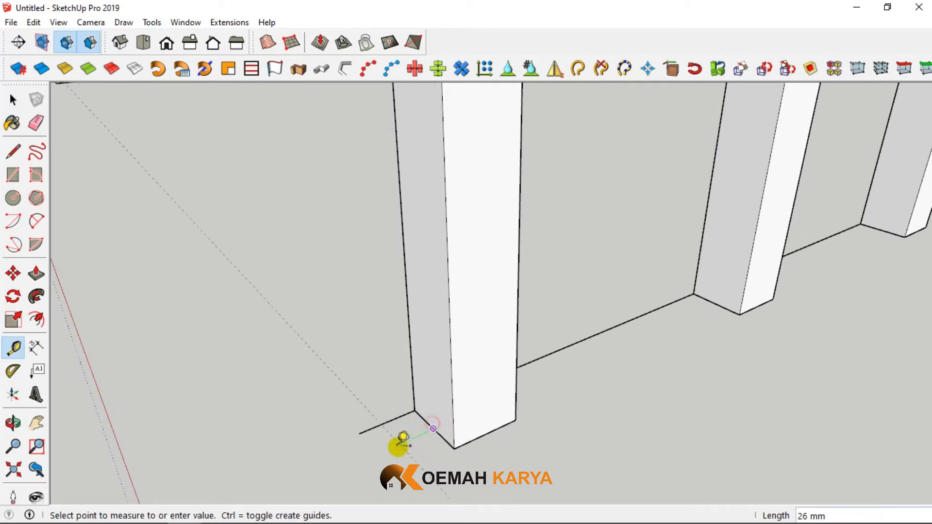
left_click(358, 433)
scroll(479, 395, "down", 3)
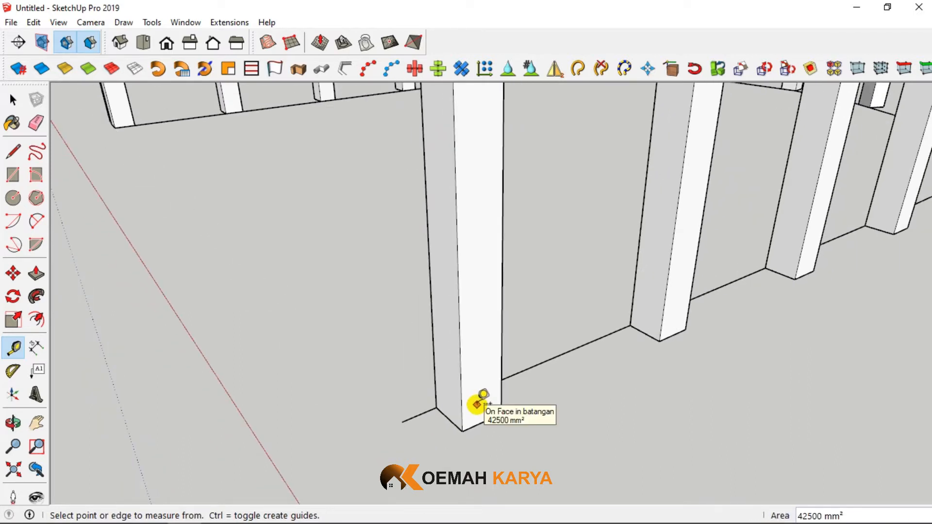
Undo the bar copies along the arched path and move the original bar about 4171 mm away from the path's start.
key("ctrl+z")
scroll(316, 316, "down", 3)
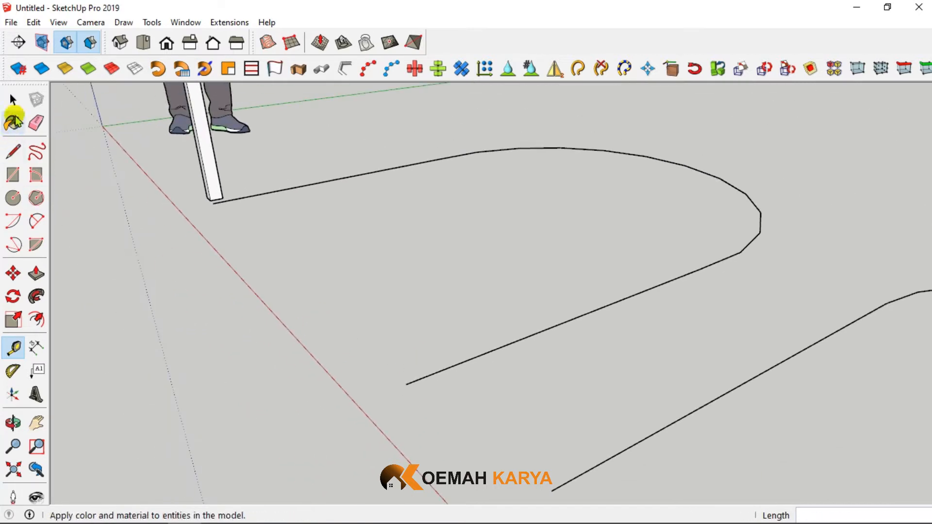
left_click(13, 100)
left_click(203, 144)
scroll(193, 186, "up", 2)
middle_click_drag(193, 186, 281, 228)
left_click(309, 256)
left_click(242, 251)
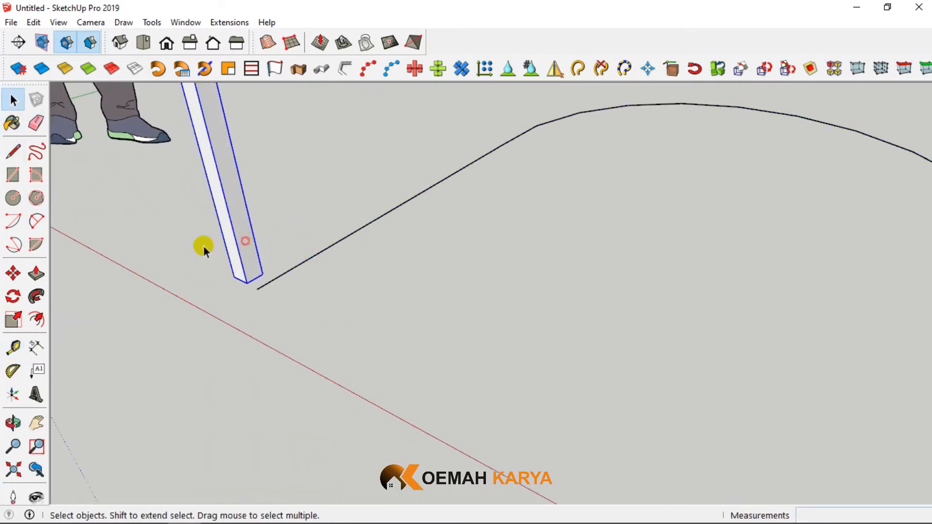
left_click(13, 273)
left_click(234, 280)
scroll(359, 314, "down", 6)
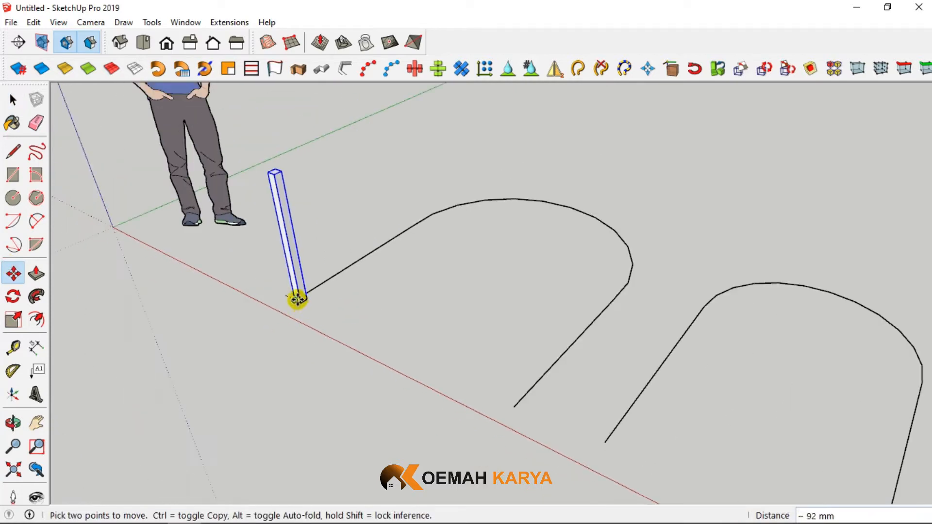
left_click(63, 182)
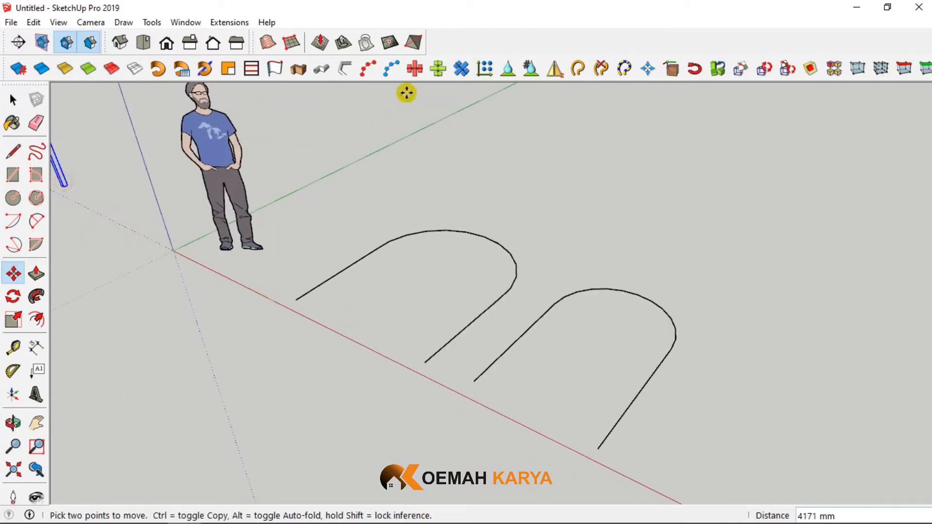
Copy the original bar along the arched path nearest the origin with the path copy tool, spacing the copies 300 mm apart.
left_click(10, 99)
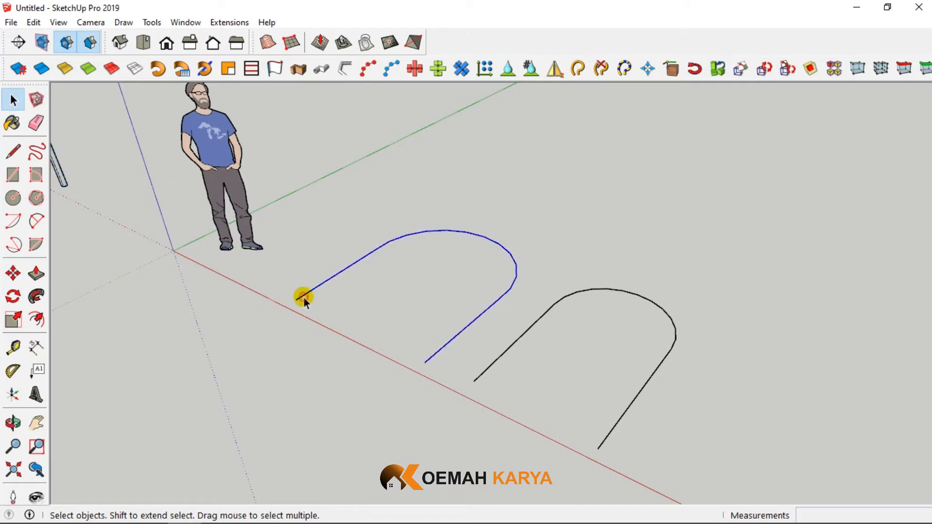
left_click(367, 69)
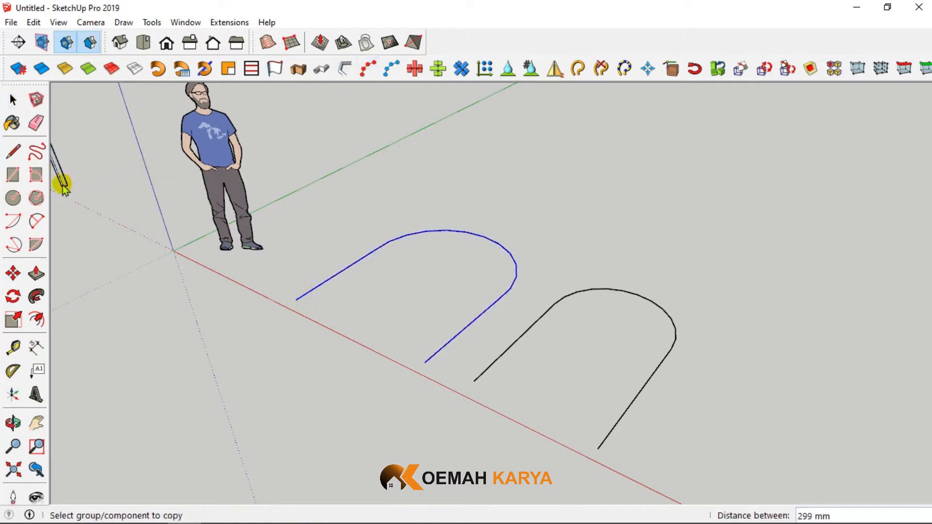
scroll(543, 267, "down", 3)
scroll(208, 200, "up", 2)
left_click(208, 200)
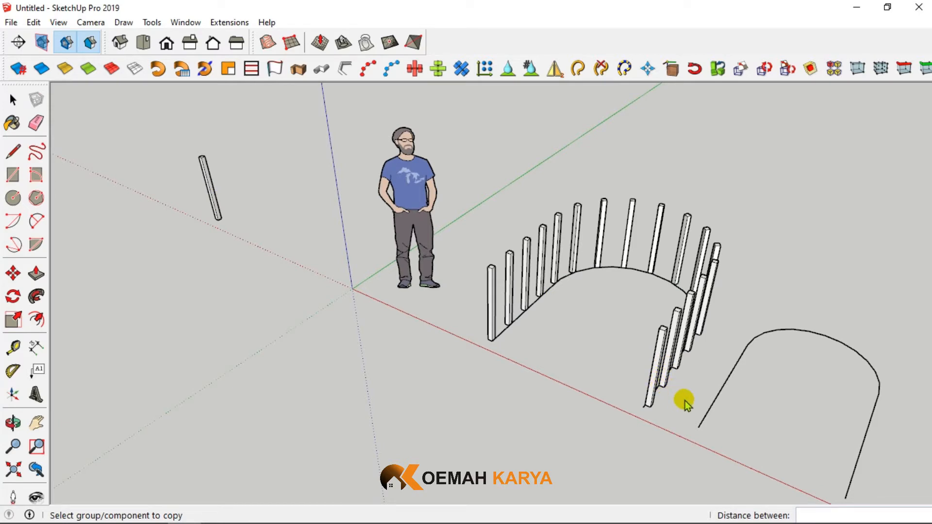
key("Return")
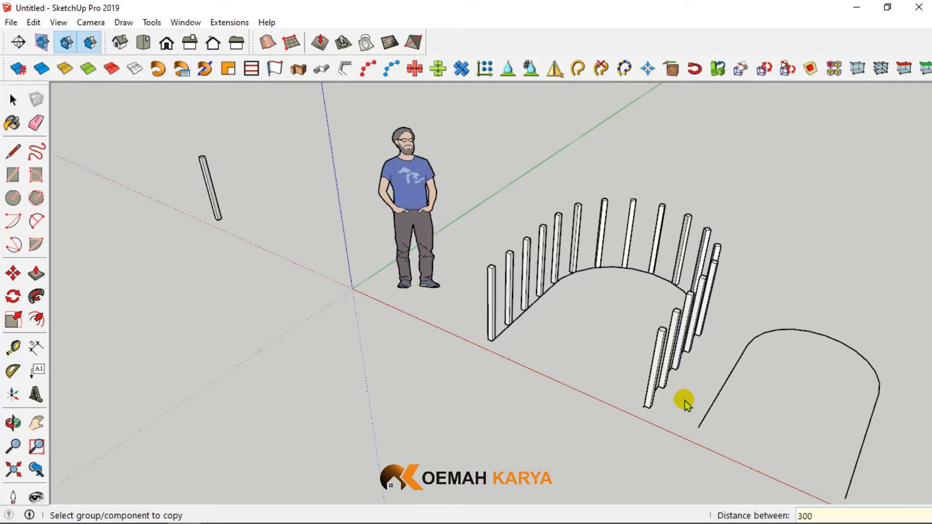
Examine the last bar at the path's end and try a 310 mm spacing for the bar copies.
scroll(697, 406, "up", 3)
scroll(629, 364, "up", 4)
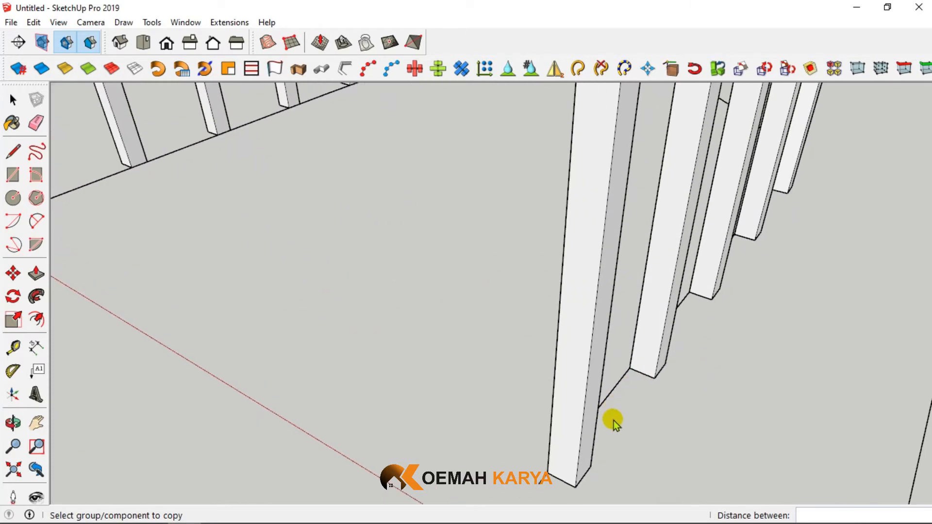
middle_click_drag(612, 420, 584, 353)
scroll(500, 361, "up", 5)
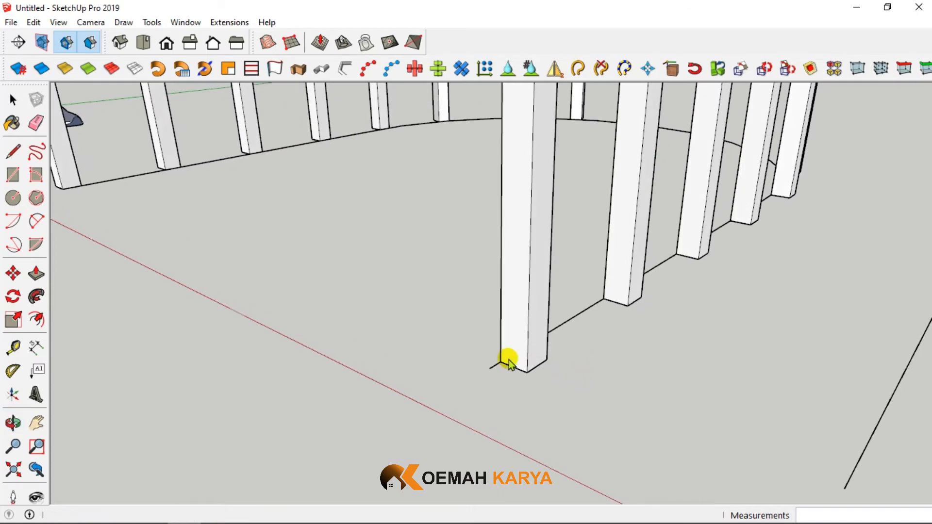
scroll(496, 365, "down", 10)
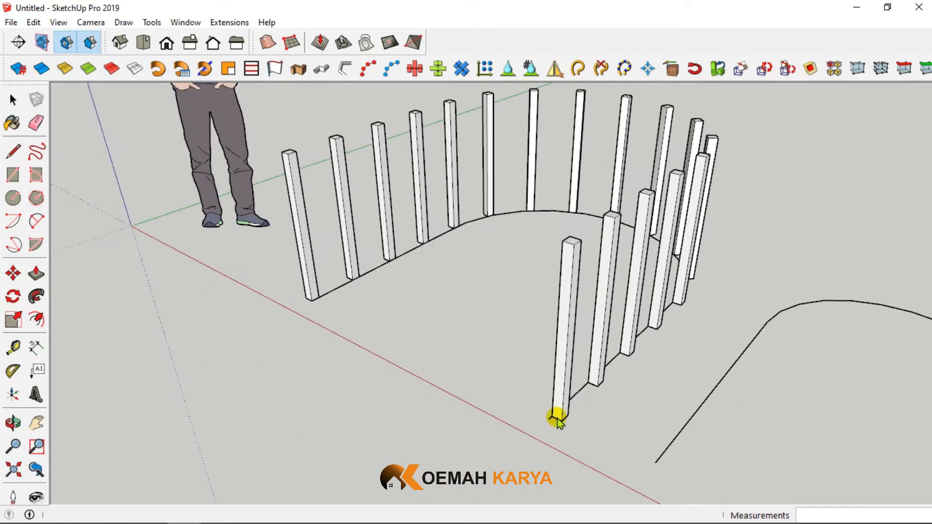
type("0")
key("Return")
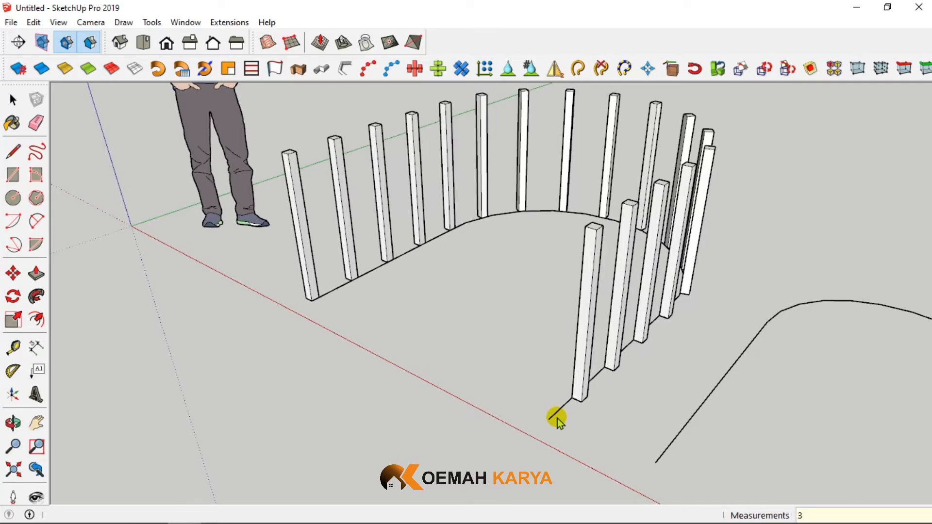
key("Return")
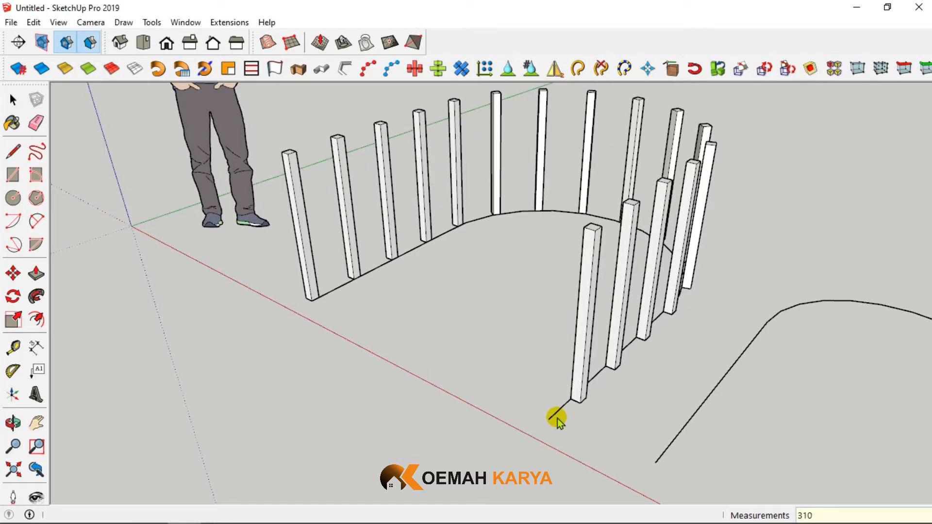
Try spacings of 270, 260 and 275 mm for the bar copies, comparing the last bar's position with the path's end.
type("270")
key("Return")
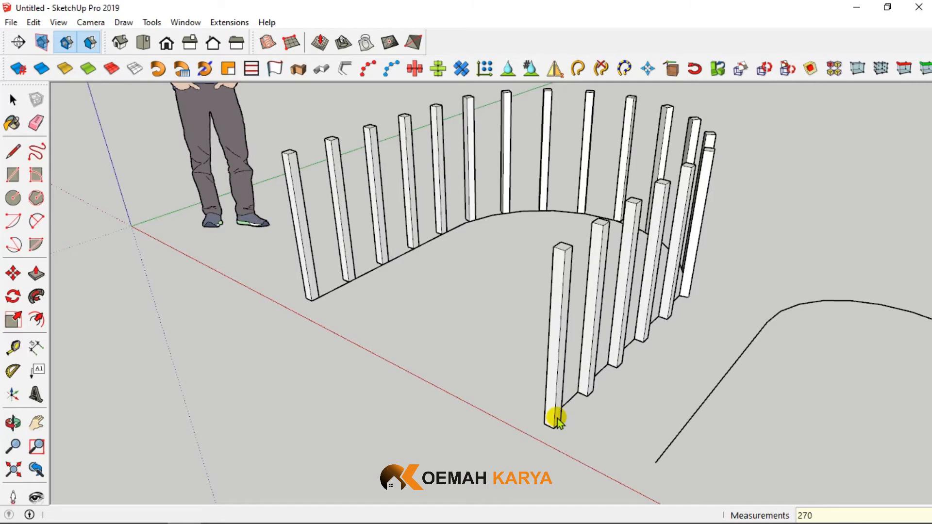
middle_click_drag(556, 420, 532, 382)
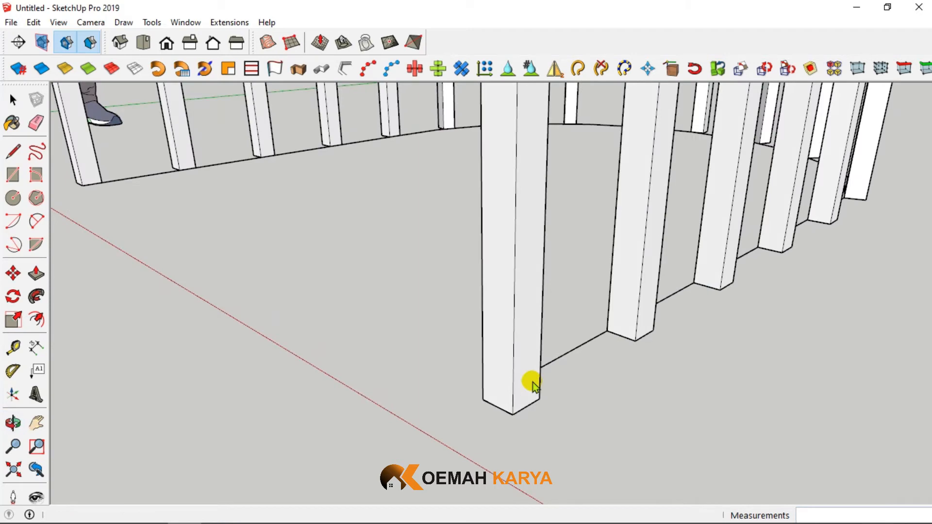
type("260")
key("Return")
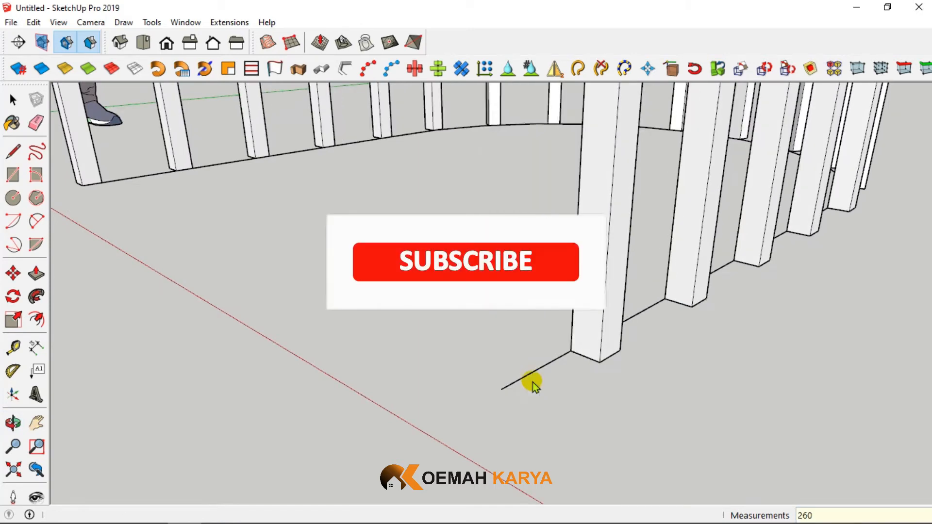
type("275")
key("Return")
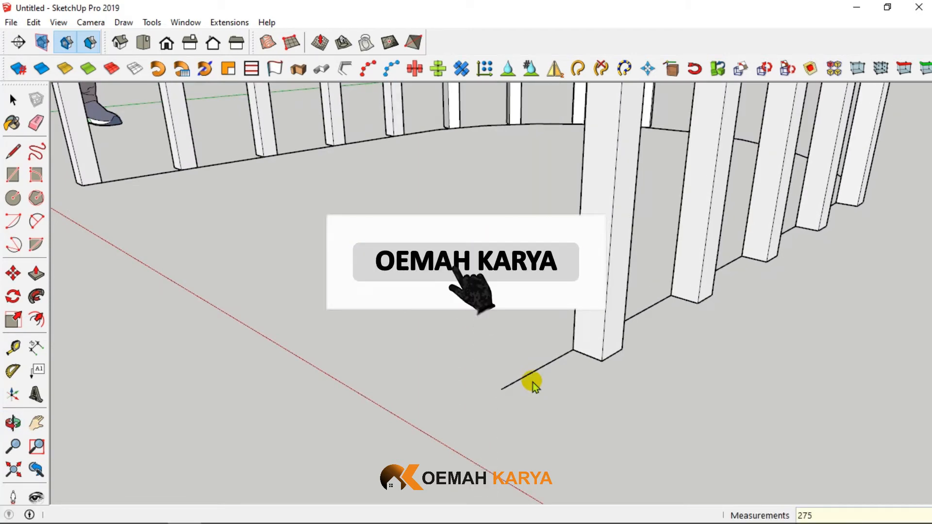
Narrow down the spacing of the bar copies by trying 260, 270 and 265 mm.
type("260")
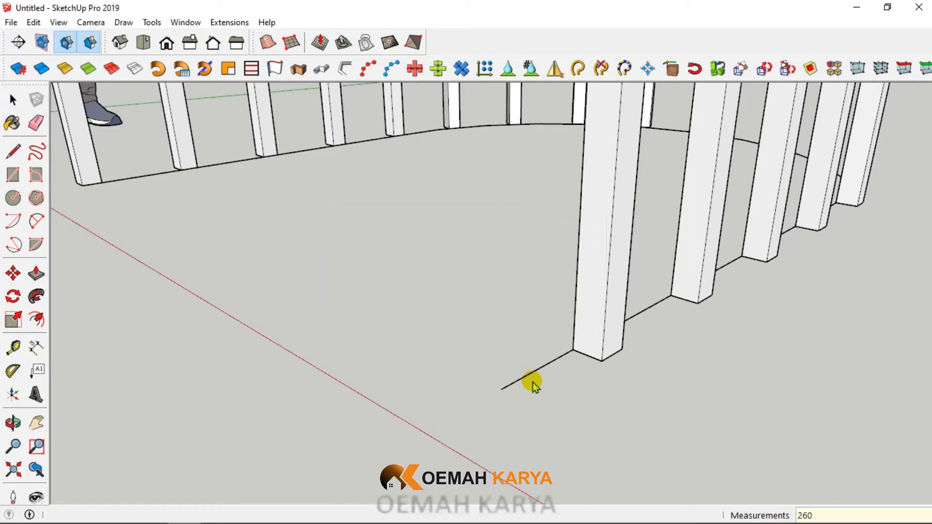
key("Return")
type("270")
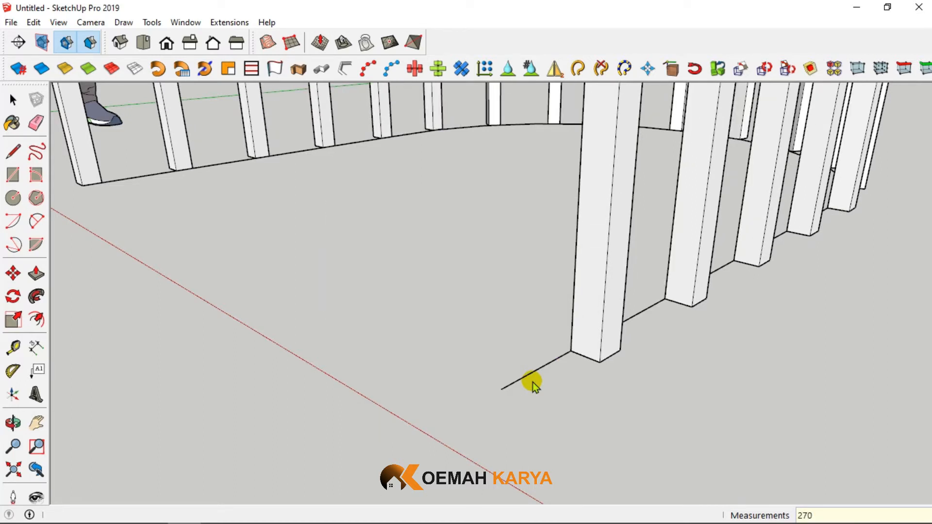
key("Return")
type("265")
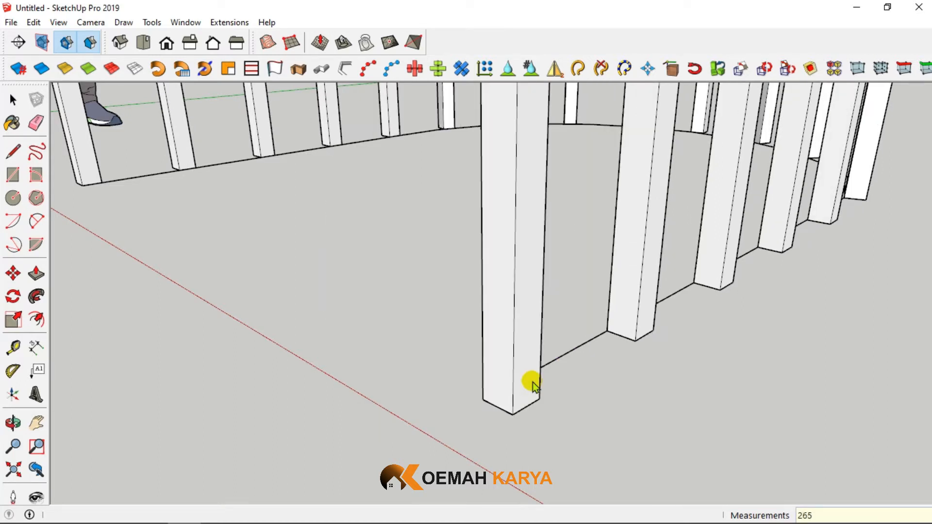
key("Return")
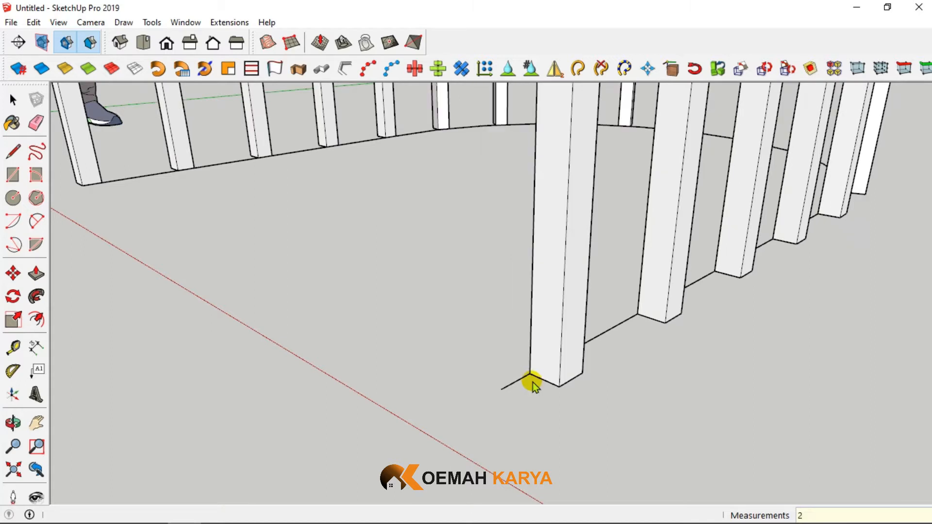
Set the spacing of the bar copies along the arched path to 268 mm.
type("268")
key("Return")
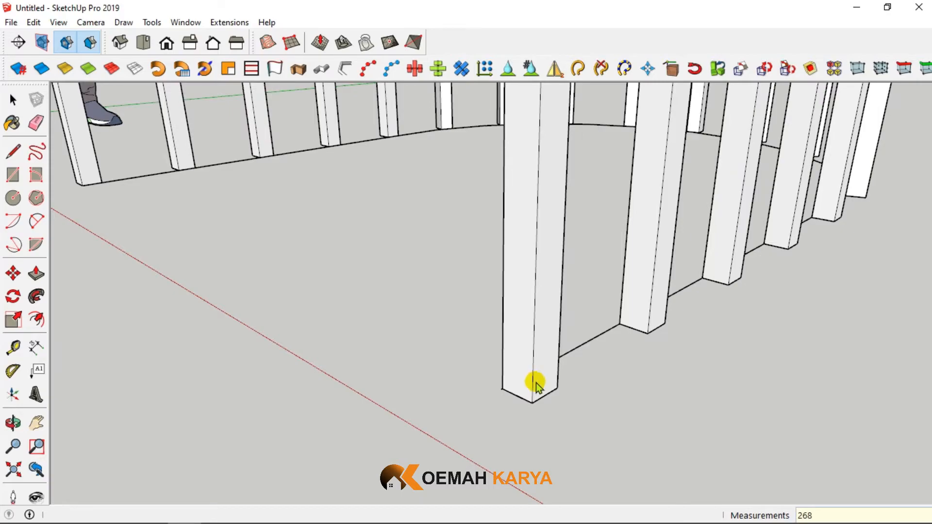
middle_click_drag(535, 382, 533, 439)
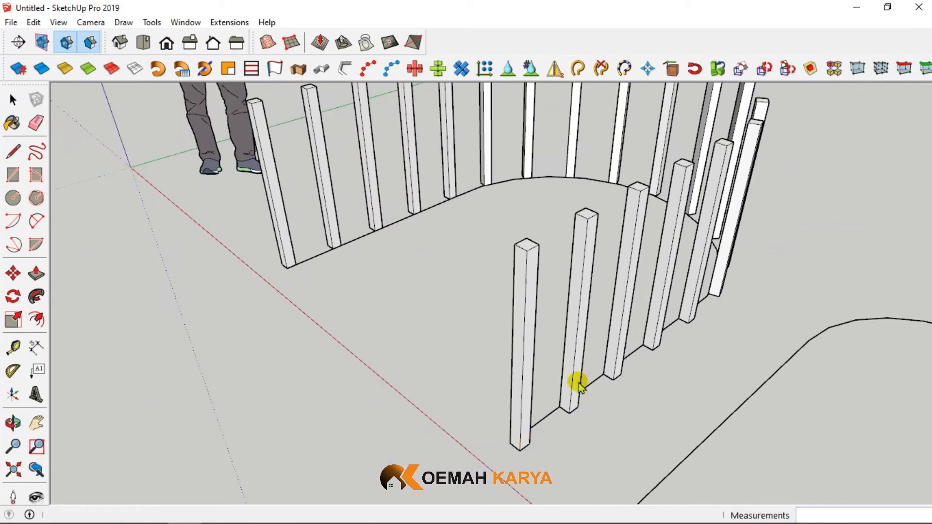
scroll(313, 258, "up", 3)
scroll(249, 99, "down", 3)
scroll(295, 190, "down", 1)
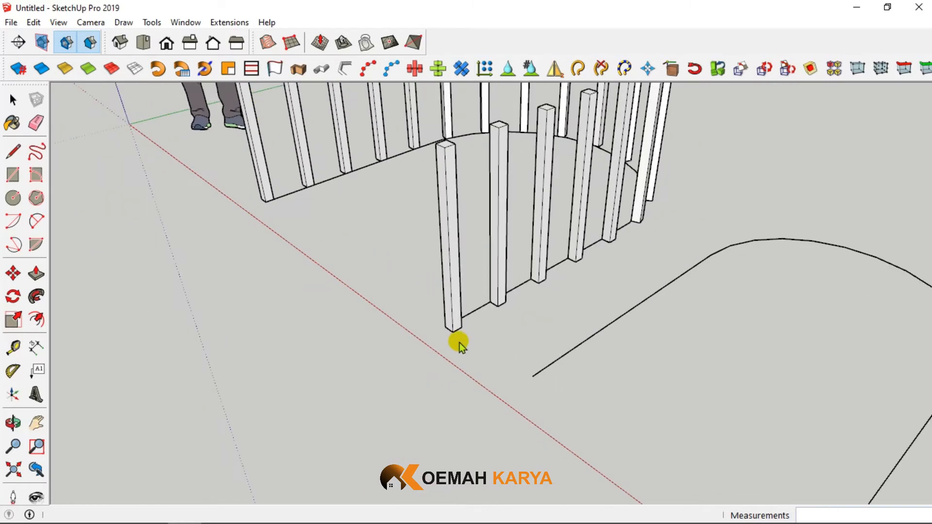
Measure the leftover distance from the last bar's base to the path's end and review the whole row of bars.
scroll(458, 337, "up", 5)
scroll(434, 318, "up", 5)
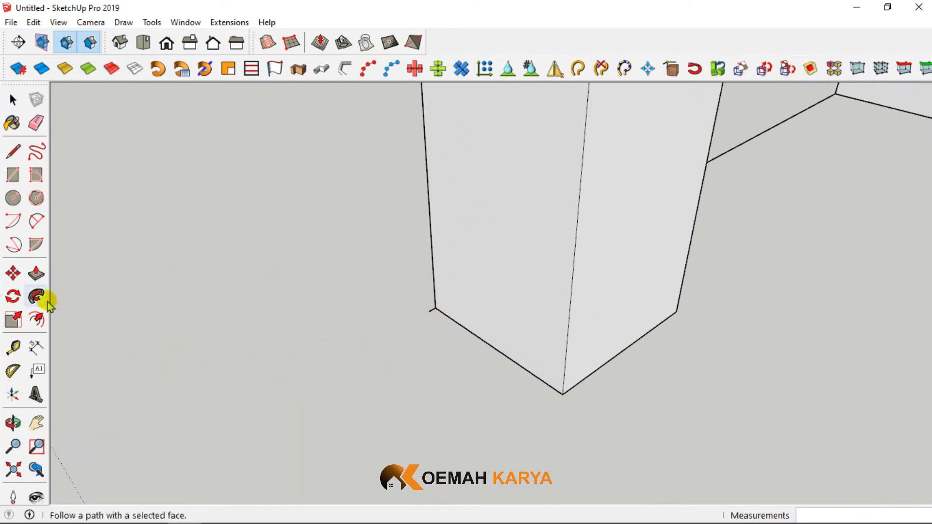
left_click(14, 348)
scroll(456, 321, "up", 3)
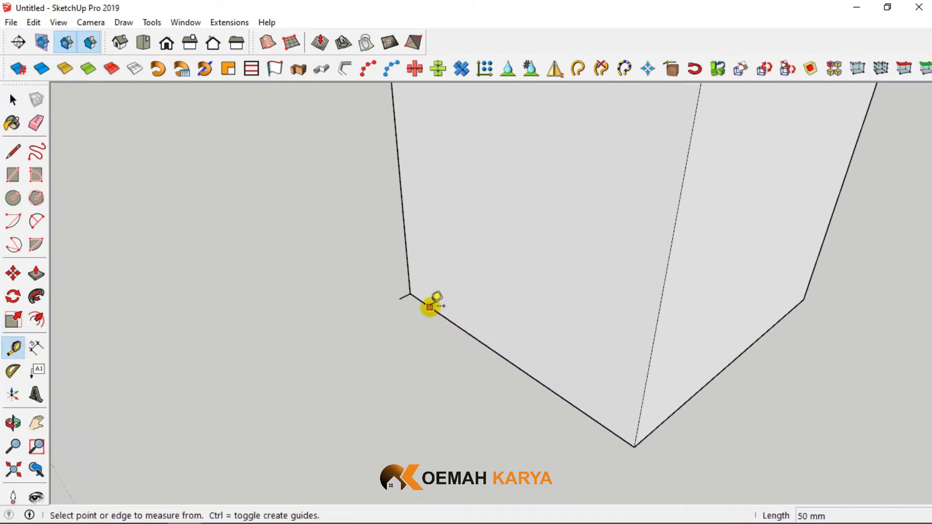
left_click(430, 306)
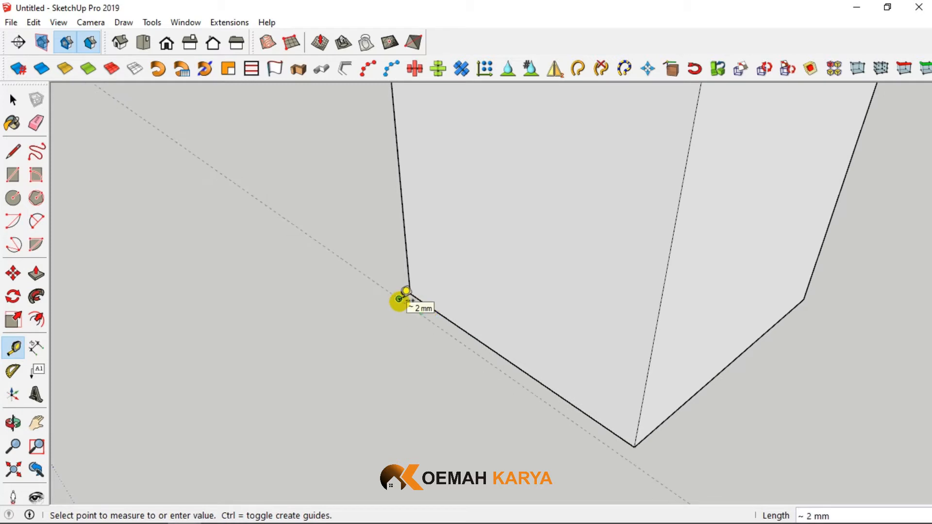
scroll(399, 299, "down", 3)
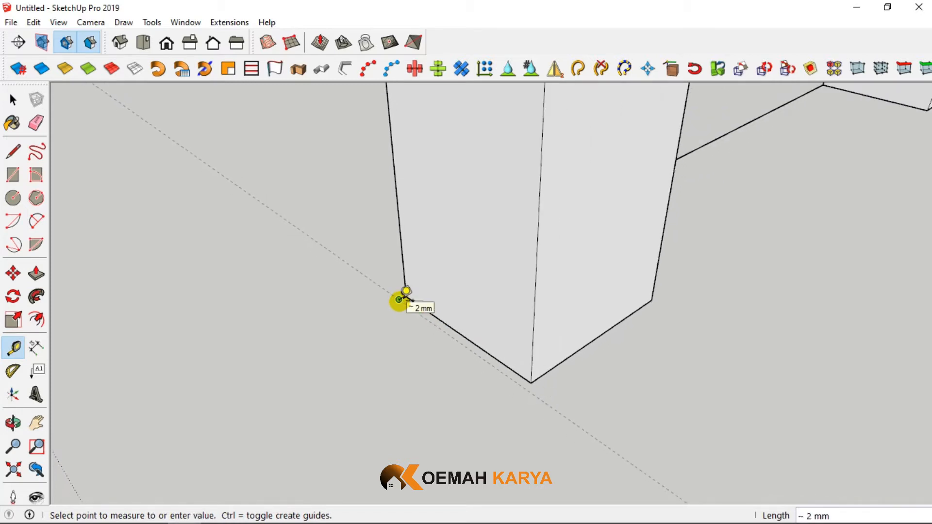
scroll(399, 299, "down", 5)
left_click(399, 300)
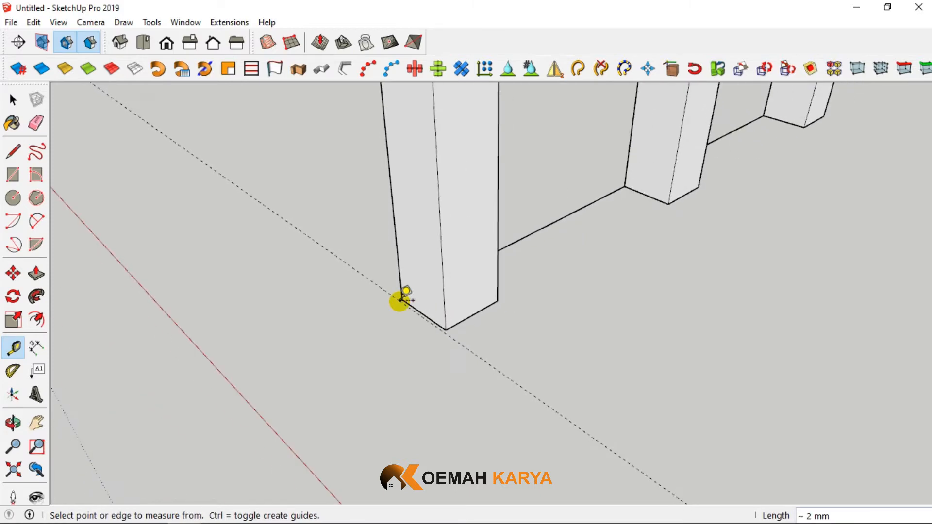
scroll(401, 299, "down", 6)
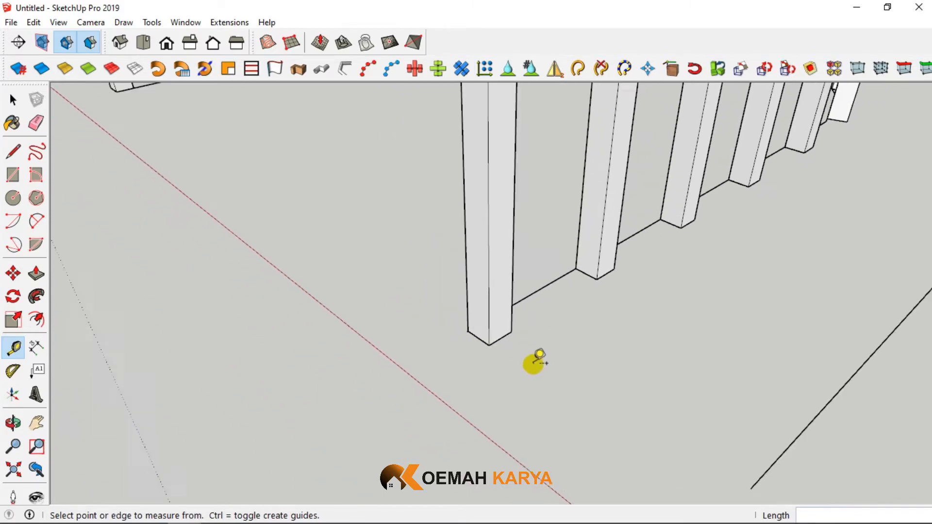
scroll(500, 339, "down", 3)
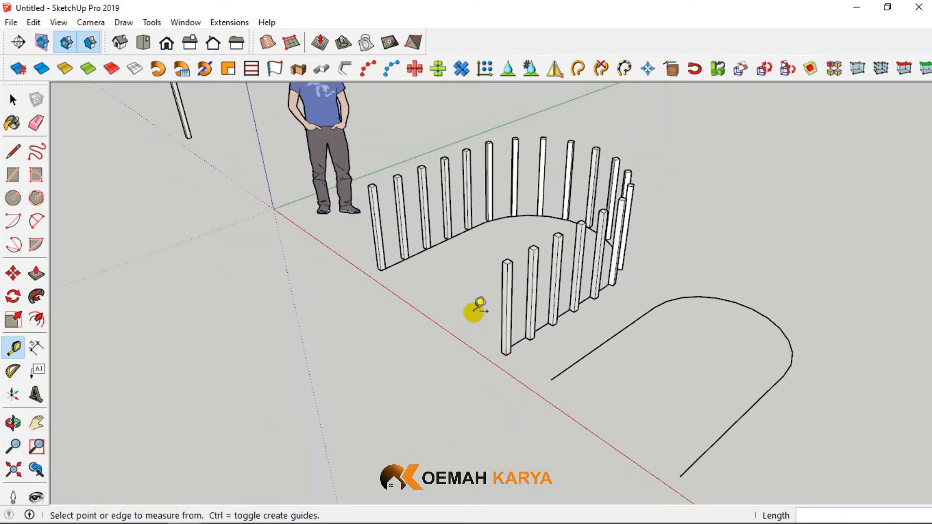
middle_click_drag(474, 313, 526, 277)
scroll(526, 277, "up", 4)
left_click(13, 100)
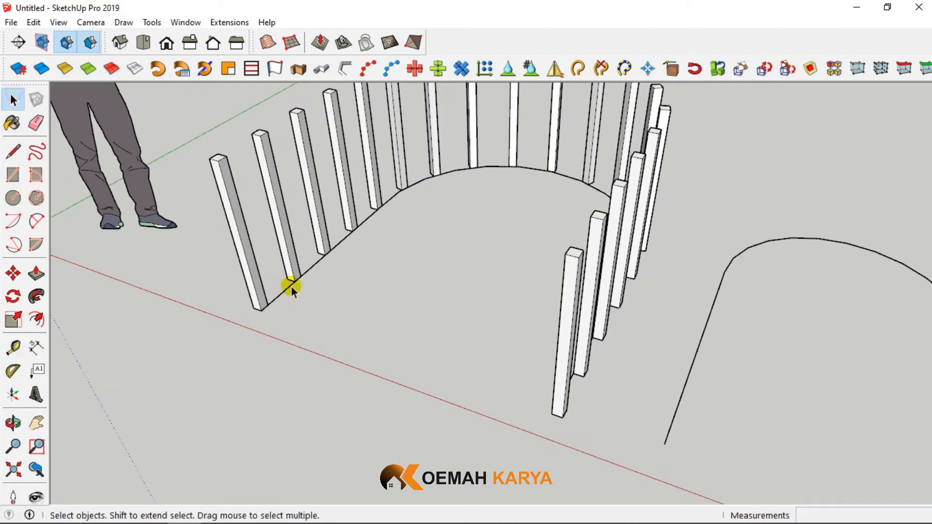
Examine how the first bar's base sits on the path's end and how its component geometry is shared with the copies.
scroll(264, 307, "up", 3)
scroll(266, 313, "down", 1)
scroll(345, 304, "down", 3)
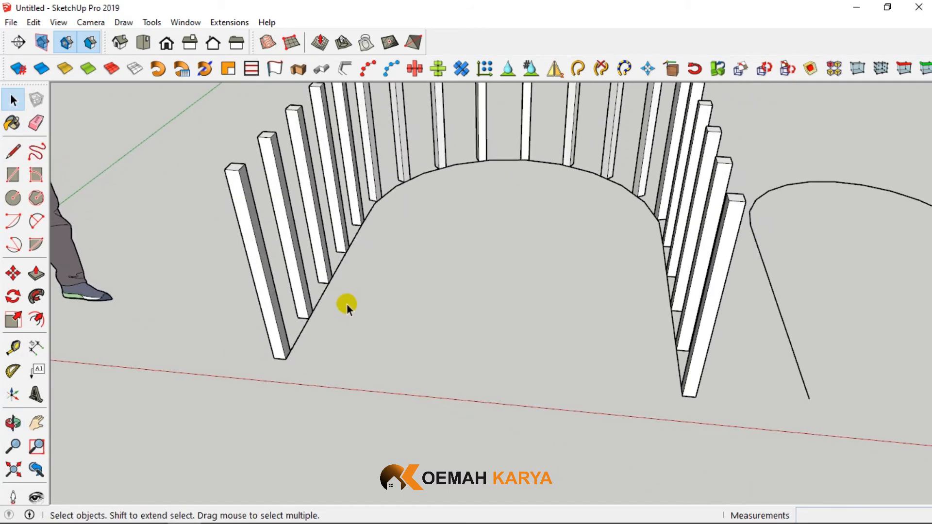
scroll(291, 337, "up", 8)
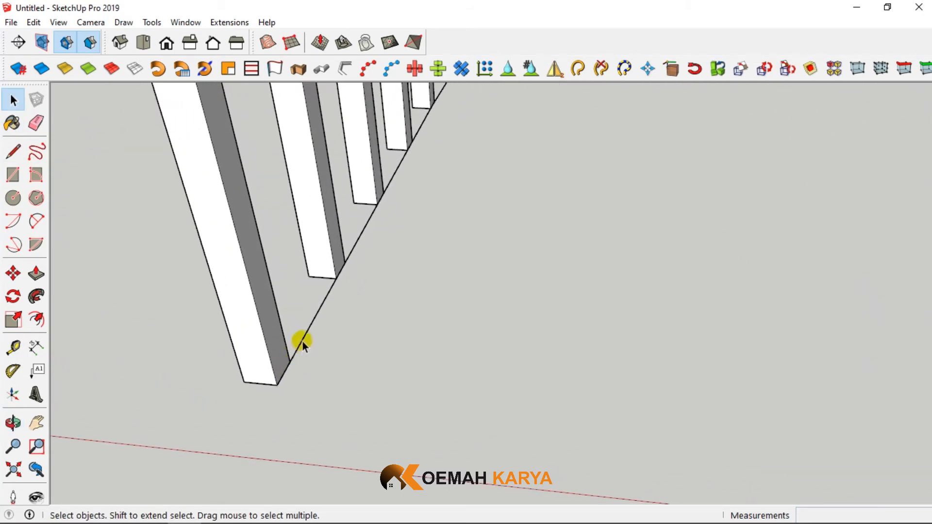
left_click(264, 354)
scroll(304, 357, "up", 2)
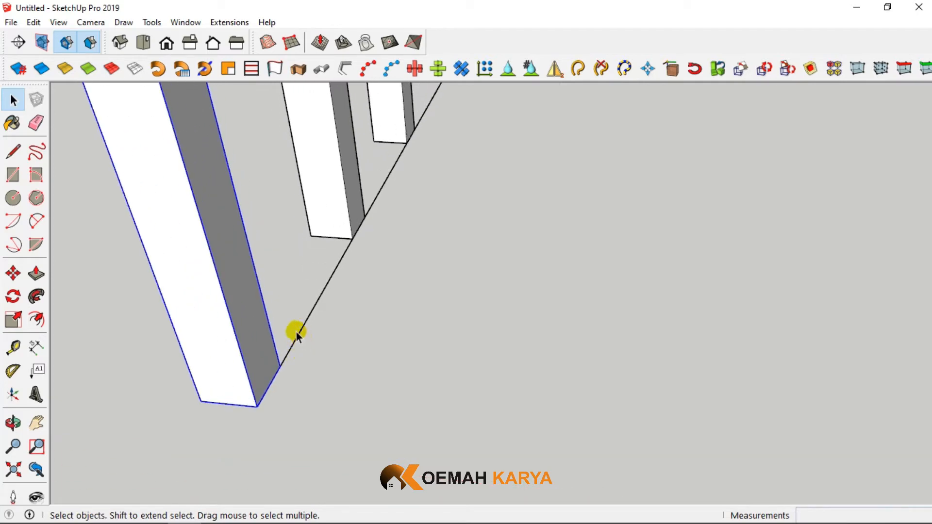
scroll(305, 342, "down", 6)
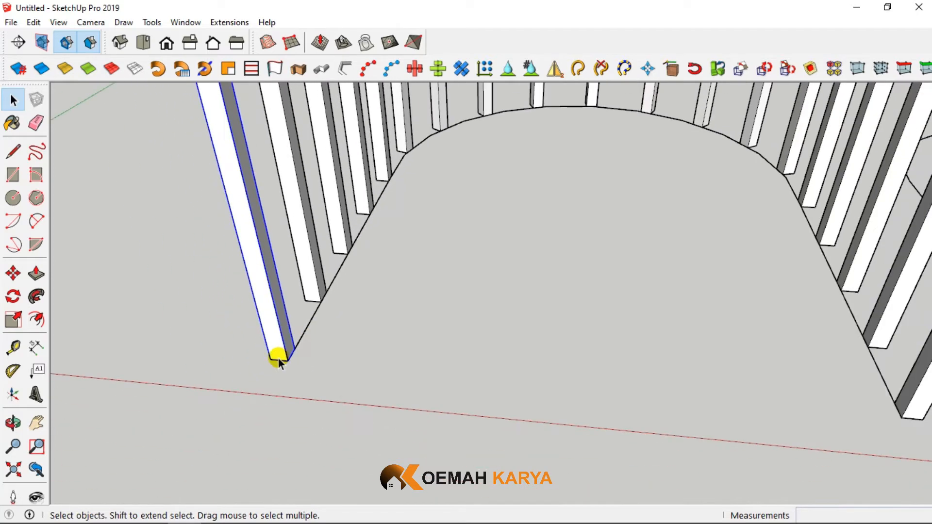
double_click(264, 306)
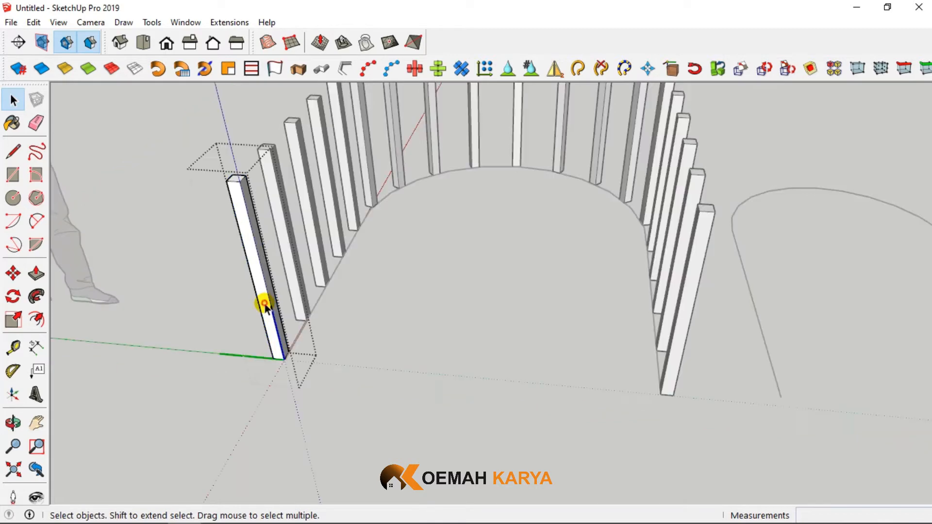
triple_click(238, 207)
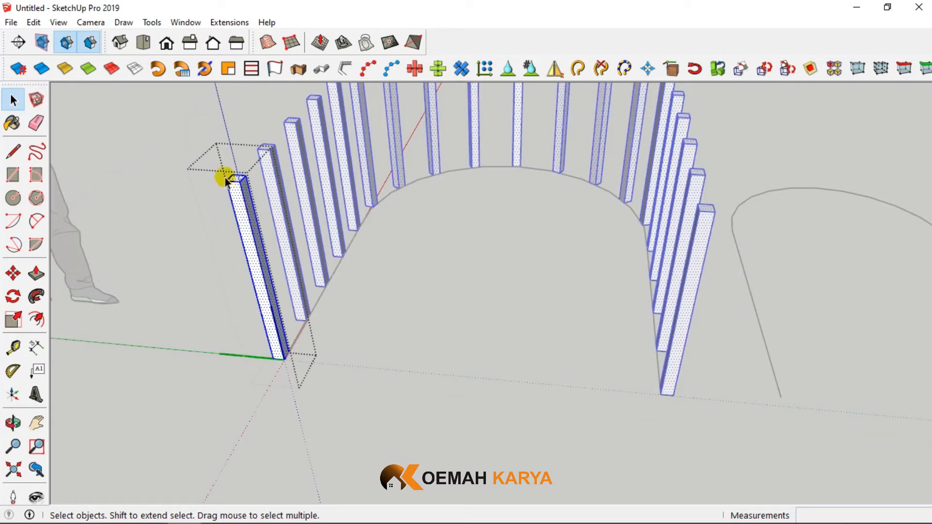
left_click(206, 202)
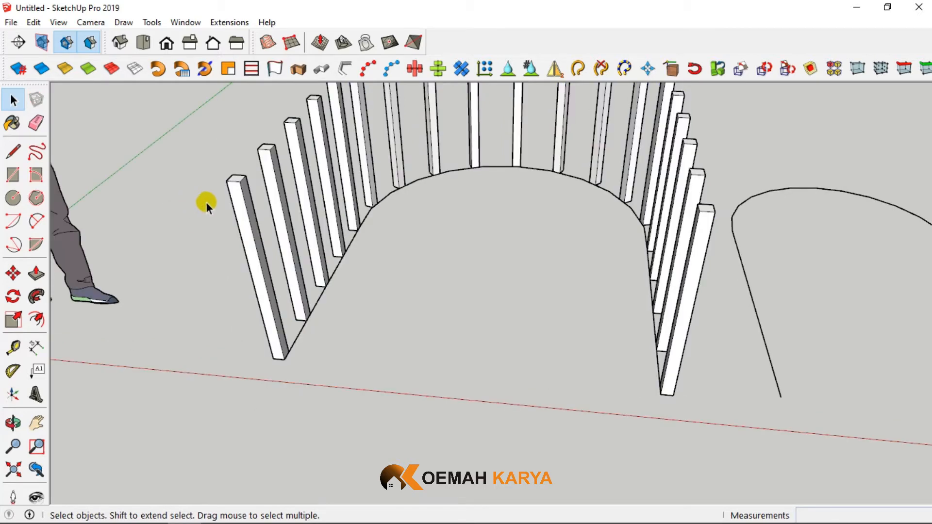
Inside the bar component, move all its geometry 25 mm along the green axis to centre the base on the path.
double_click(242, 214)
triple_click(274, 350)
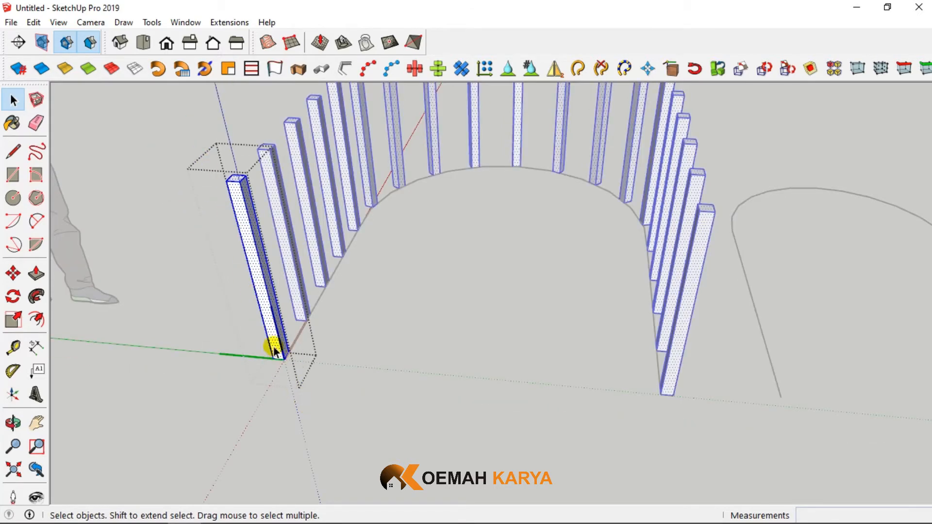
scroll(273, 347, "up", 3)
left_click(13, 273)
scroll(288, 378, "up", 2)
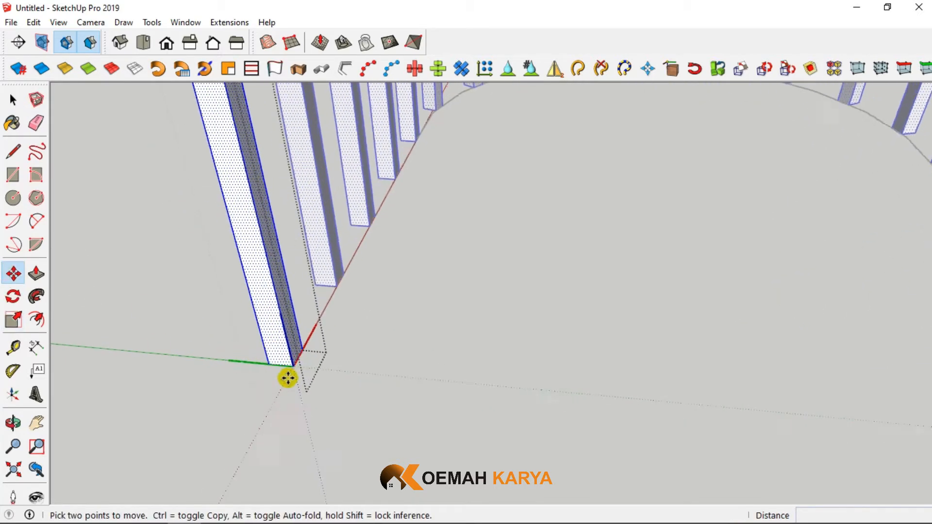
scroll(288, 378, "up", 1)
left_click(277, 364)
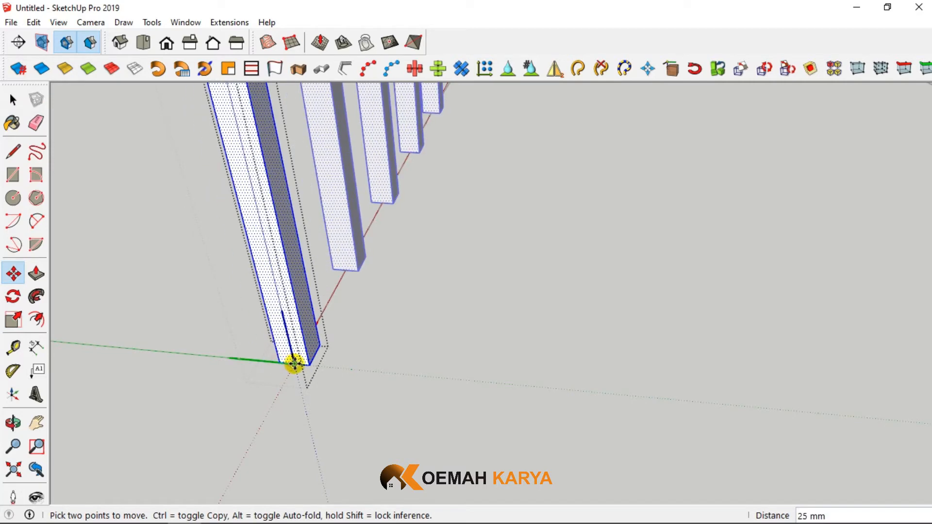
left_click(294, 364)
scroll(202, 364, "down", 3)
scroll(202, 364, "down", 2)
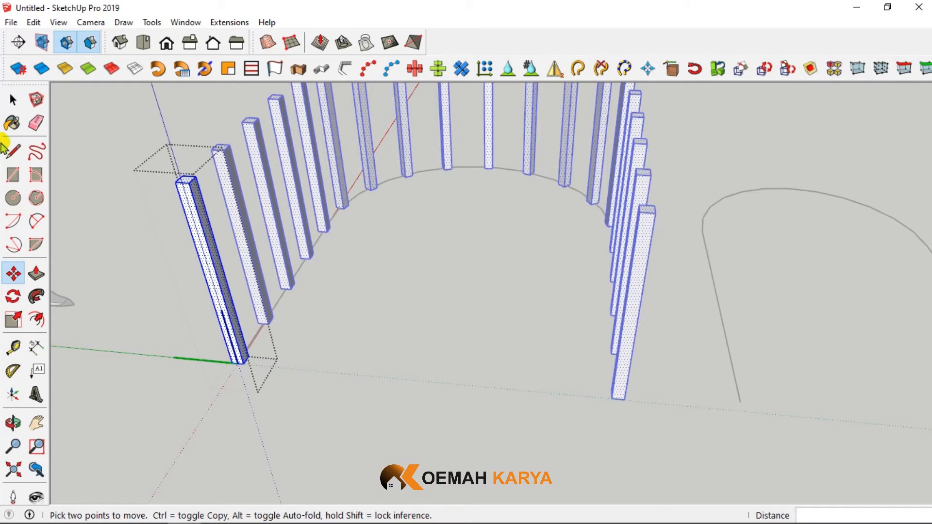
left_click(10, 99)
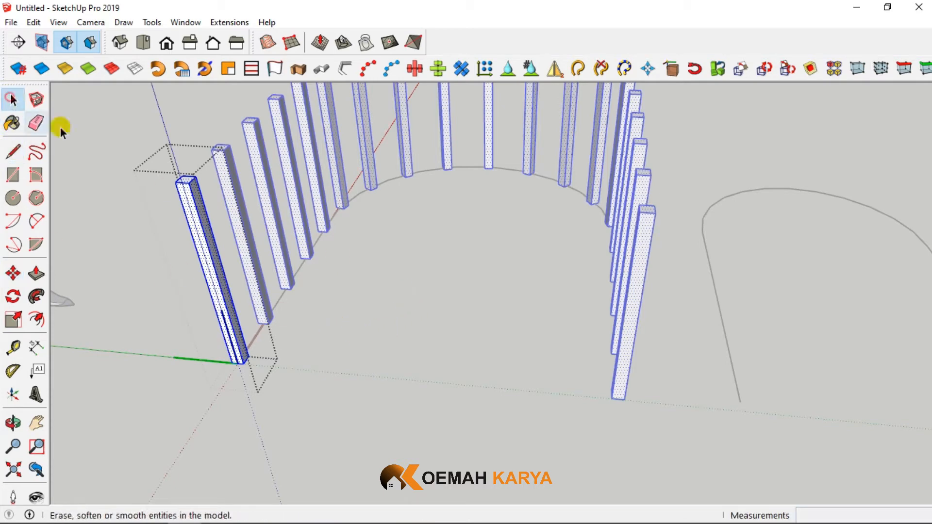
left_click(397, 421)
Try moving the bar component's geometry about 257 mm outward along the green axis, then undo the move.
middle_click_drag(410, 357, 572, 322)
scroll(434, 344, "down", 6)
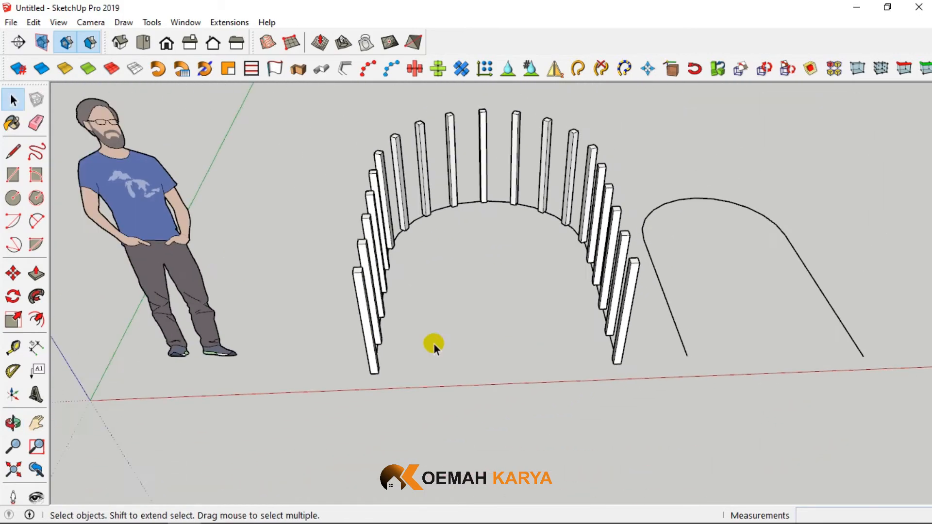
scroll(376, 342, "up", 3)
double_click(380, 346)
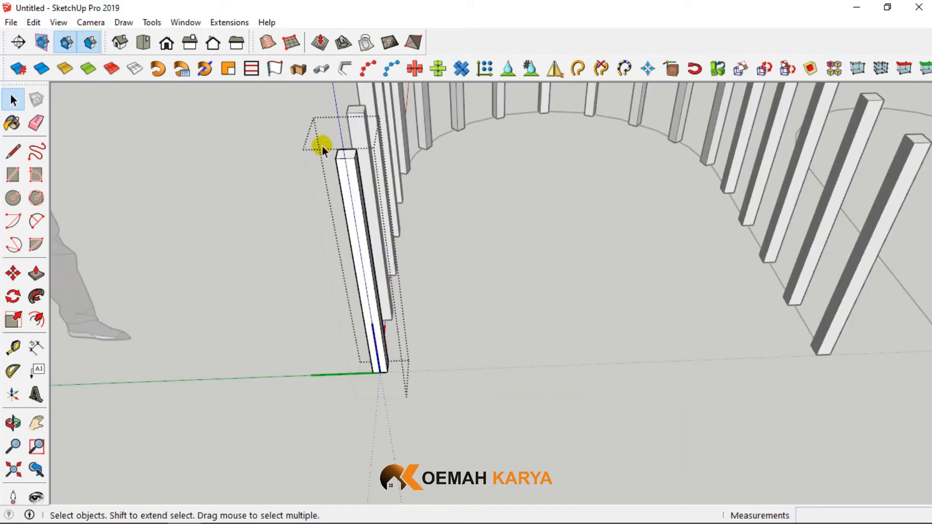
left_click_drag(328, 137, 427, 383)
middle_click_drag(383, 317, 365, 302)
left_click(13, 272)
scroll(377, 356, "up", 3)
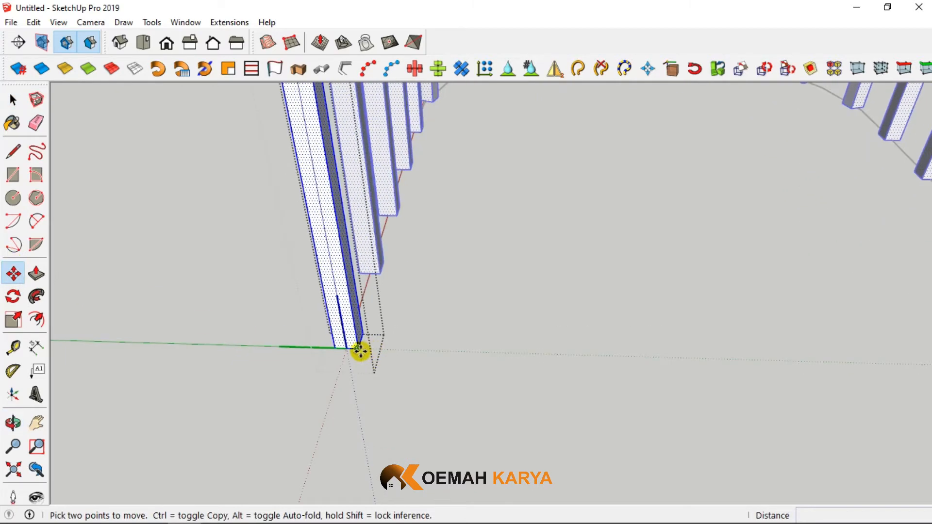
left_click(359, 350)
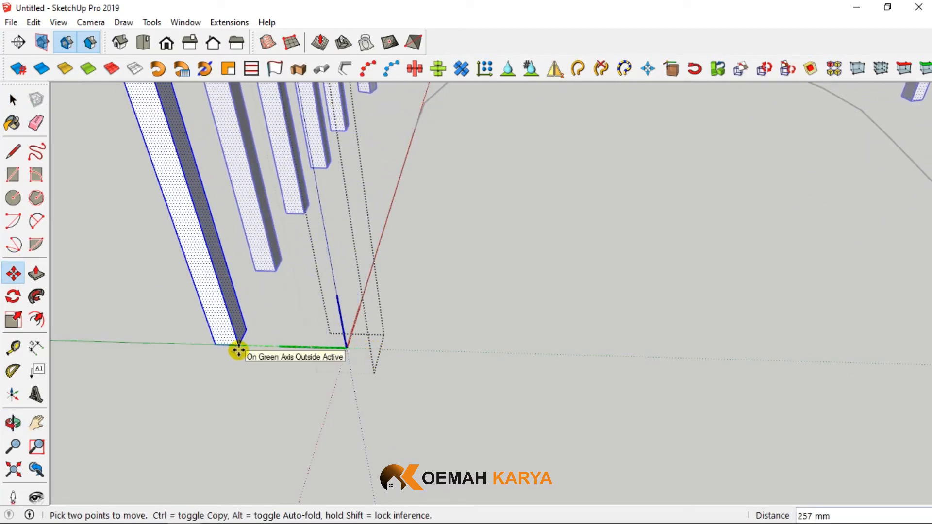
scroll(238, 351, "down", 5)
left_click(238, 350)
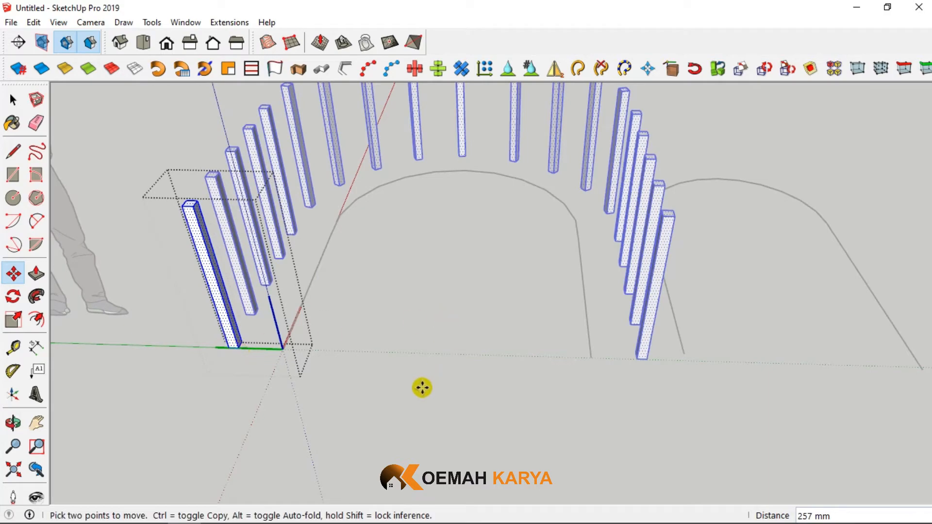
left_click(13, 100)
left_click(165, 382)
scroll(498, 245, "up", 2)
middle_click_drag(498, 246, 513, 286)
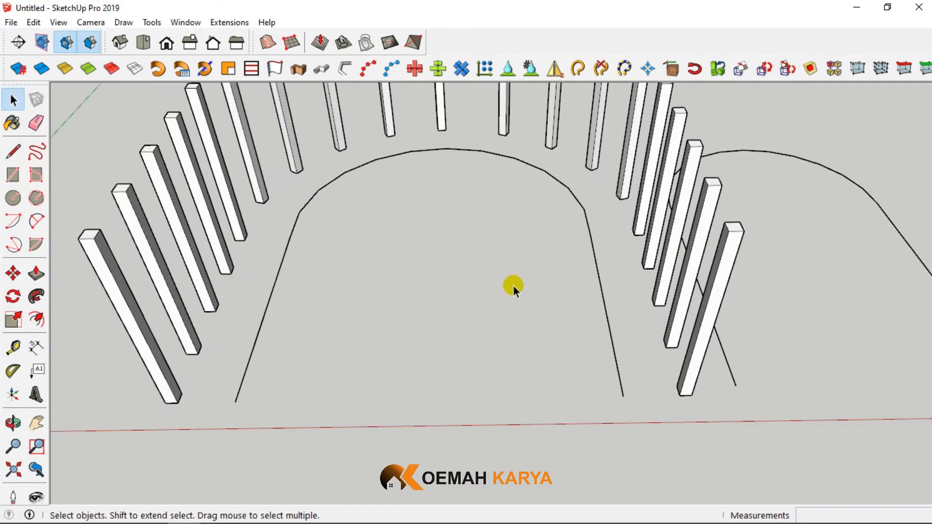
key("ctrl+z")
scroll(514, 285, "down", 3)
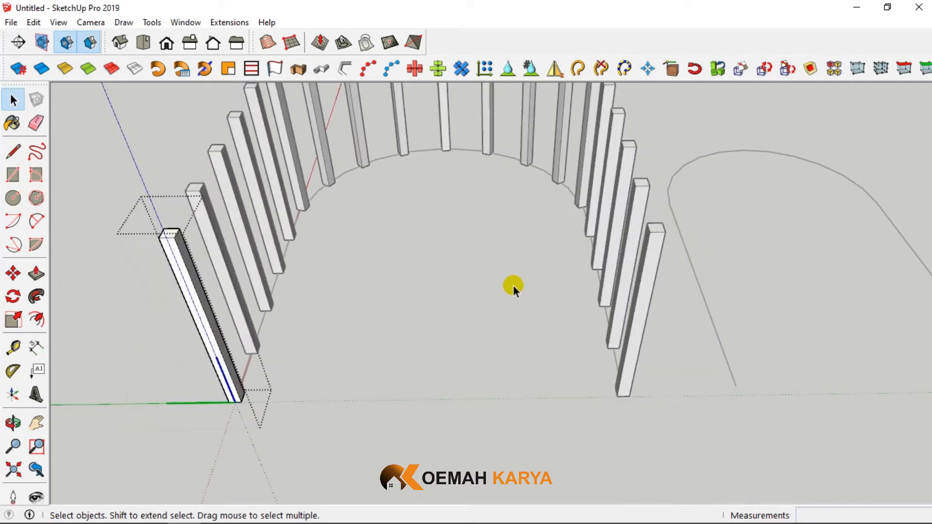
left_click(312, 396)
Try moving the bar component's geometry inward from the path along the green axis, then undo the move.
double_click(164, 242)
key("ctrl+a")
left_click(13, 273)
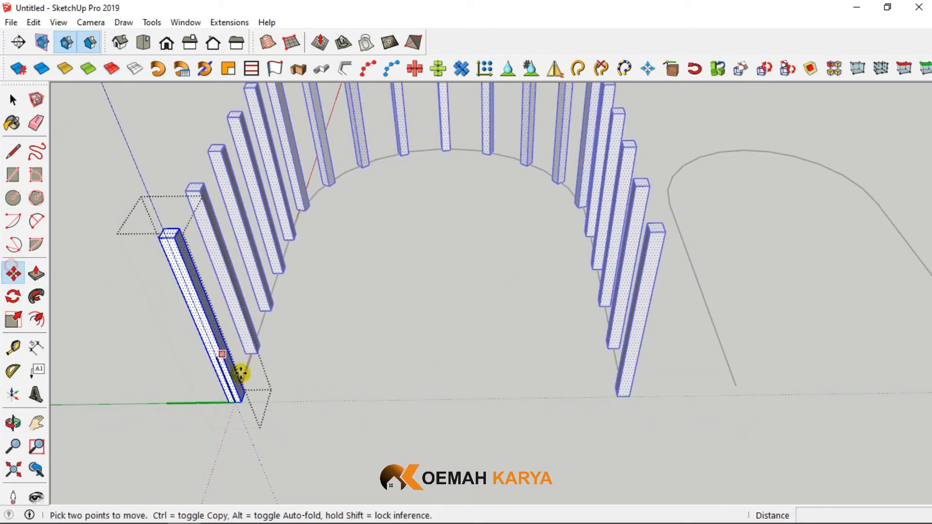
scroll(241, 403, "up", 3)
left_click(241, 404)
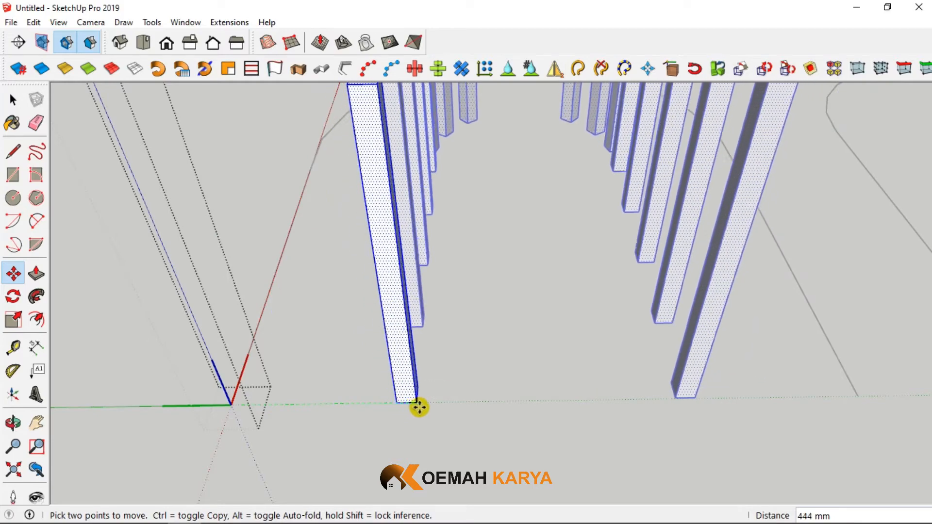
left_click(400, 406)
scroll(340, 401, "down", 5)
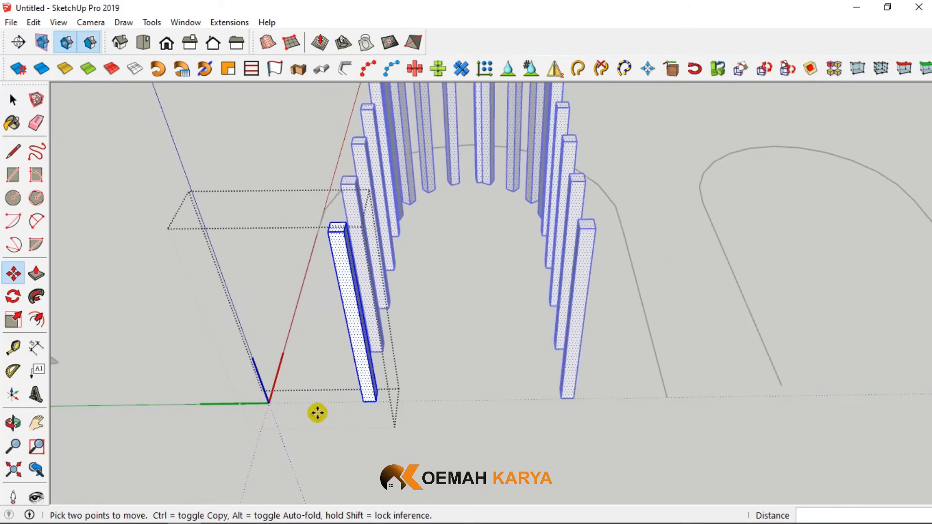
middle_click_drag(316, 412, 321, 452)
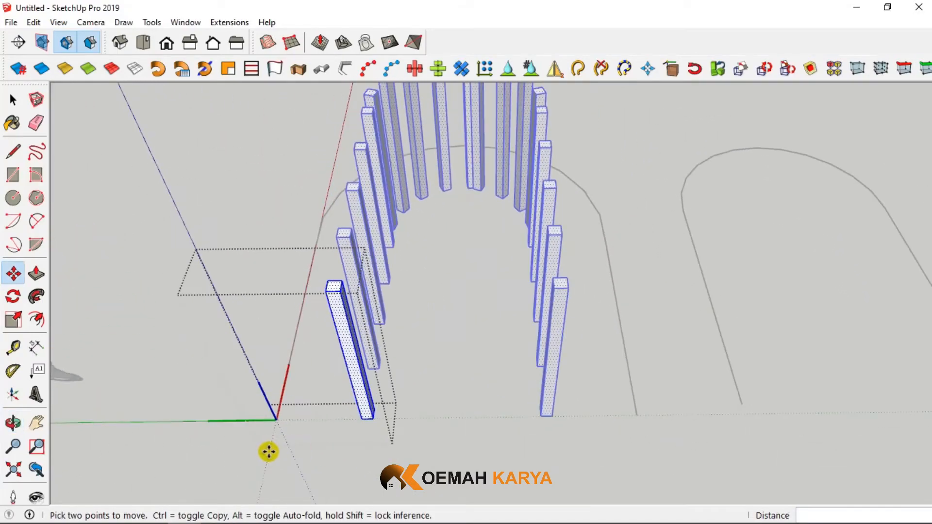
key("ctrl+z")
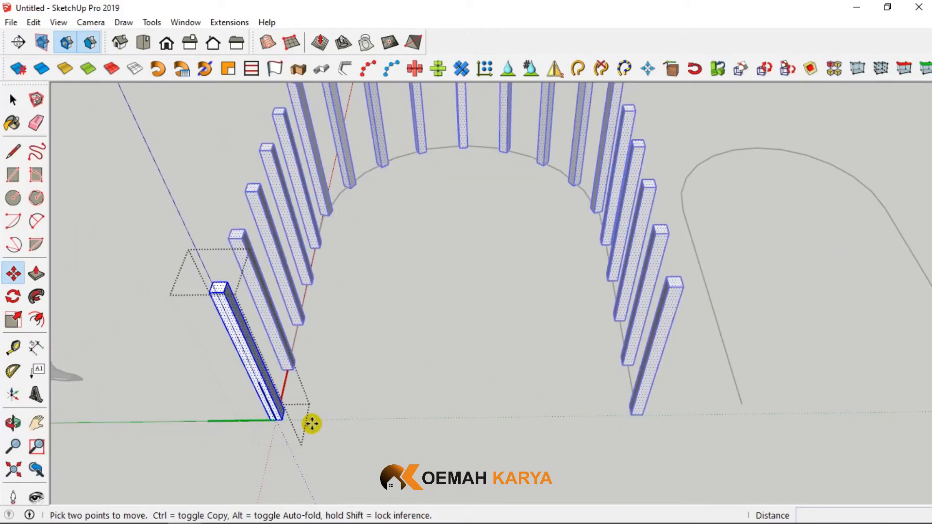
left_click(13, 99)
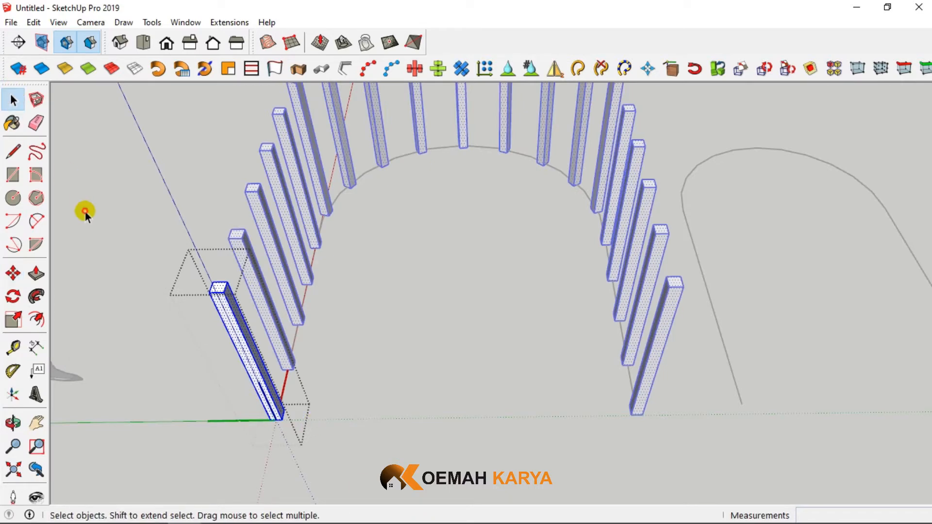
left_click(83, 210)
Review the centred row of bars from several angles and examine the top end of the first bar.
middle_click_drag(83, 210, 264, 350)
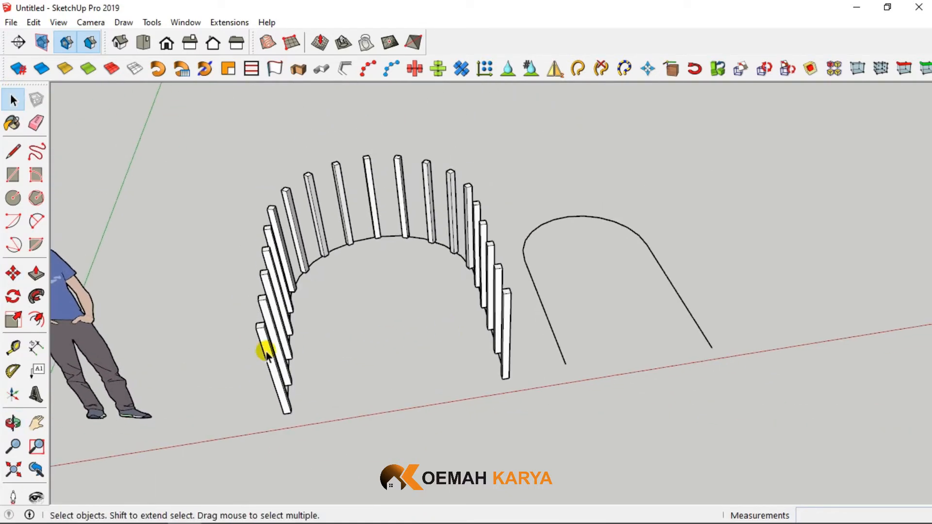
scroll(264, 342, "up", 3)
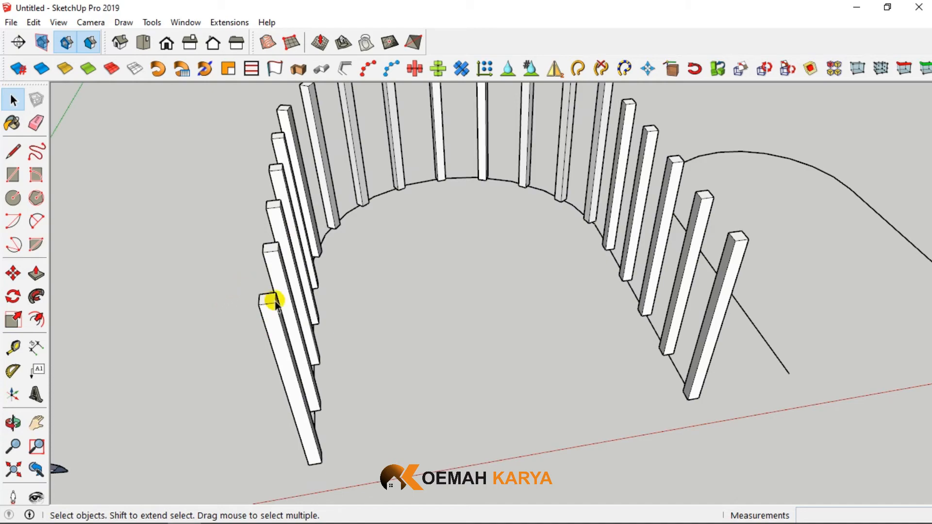
middle_click_drag(275, 301, 234, 374)
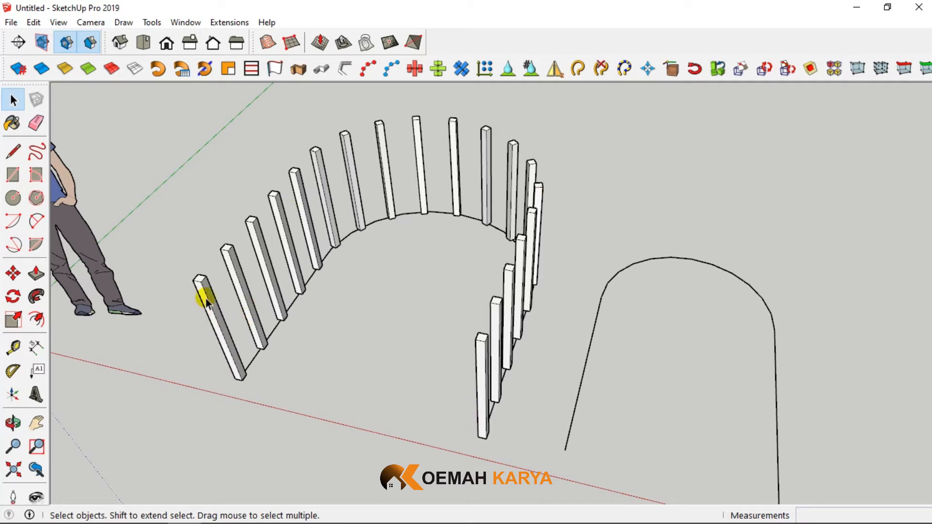
scroll(199, 272, "up", 3)
scroll(185, 273, "up", 3)
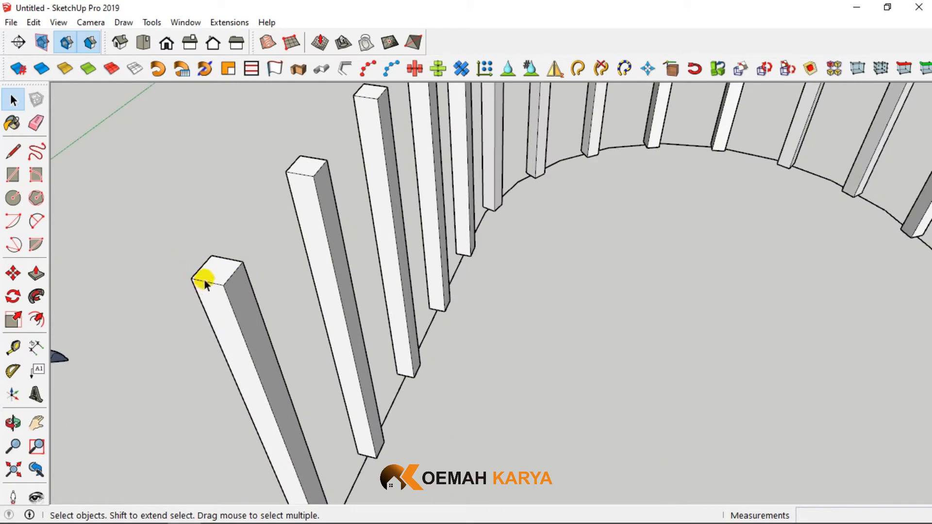
scroll(207, 274, "down", 2)
scroll(201, 276, "up", 3)
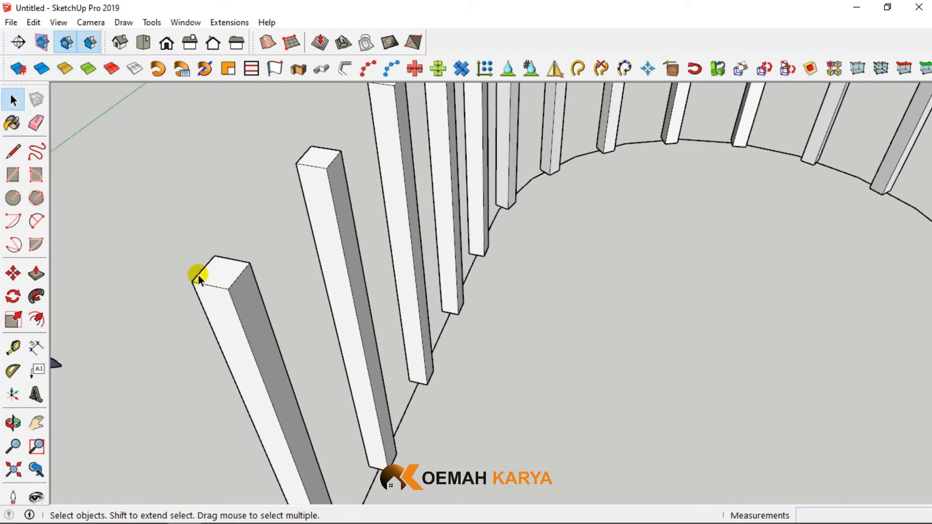
scroll(222, 302, "down", 2)
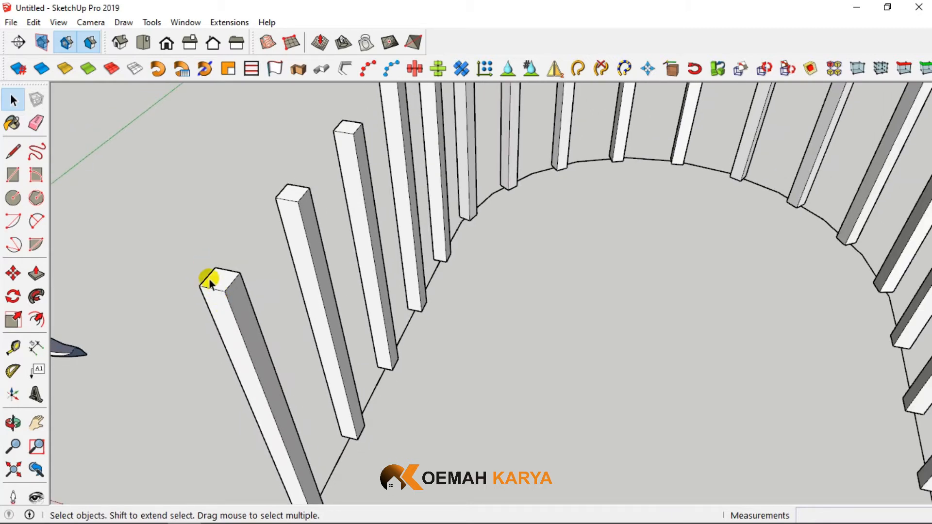
Draw a rectangle 50 mm wide and about 11 mm high on the first bar's front face, along its top edge.
scroll(209, 280, "up", 2)
left_click(222, 291)
scroll(202, 287, "up", 3)
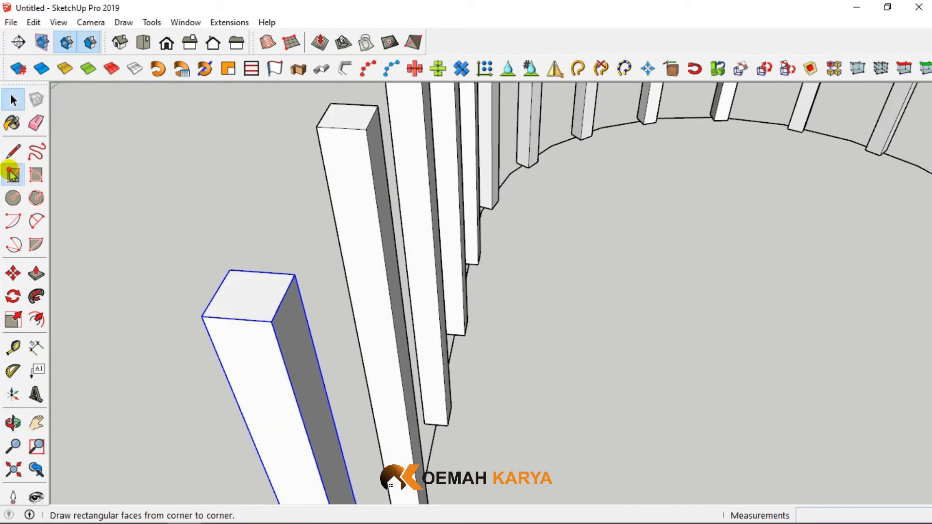
left_click(12, 174)
scroll(197, 316, "up", 4)
scroll(228, 308, "down", 3)
scroll(256, 306, "up", 1)
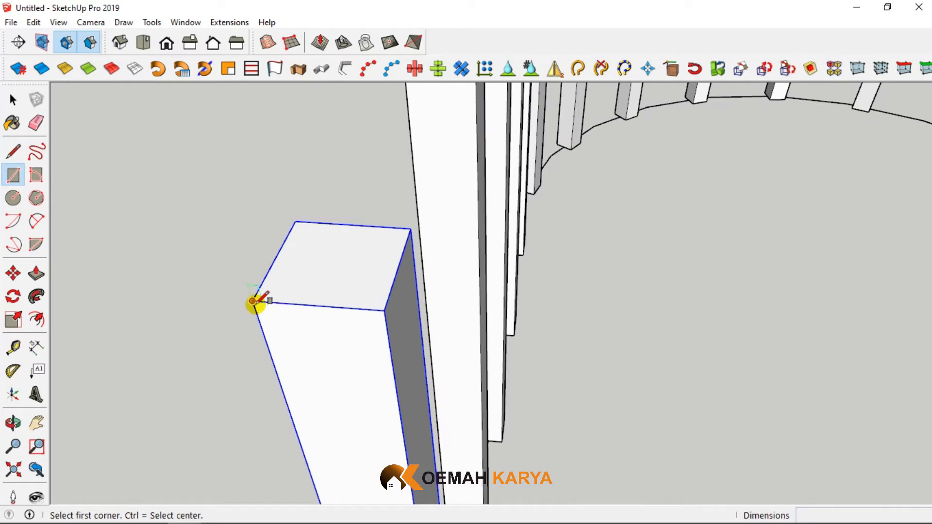
left_click(253, 302)
left_click(387, 330)
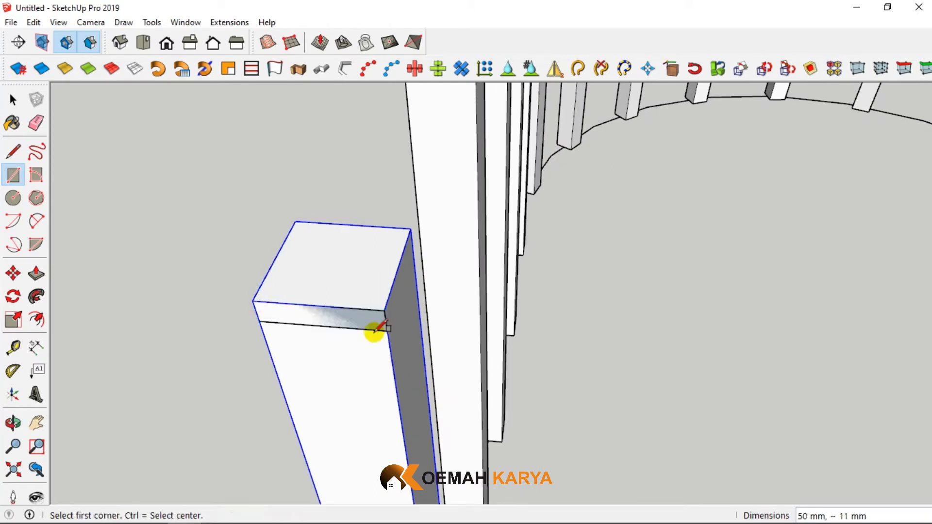
scroll(312, 327, "up", 3)
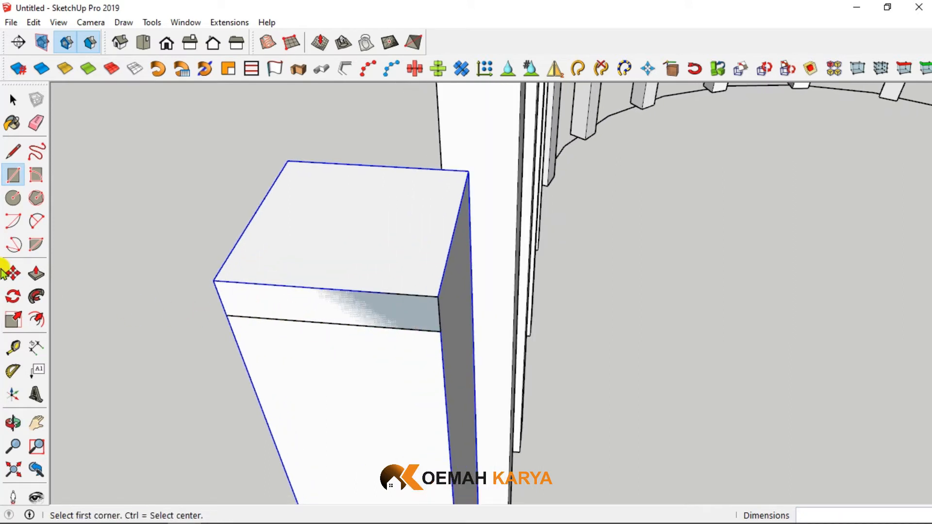
Draw a second, narrower rectangle hanging from the middle of the strip's lower edge on the first bar's front face.
left_click(11, 272)
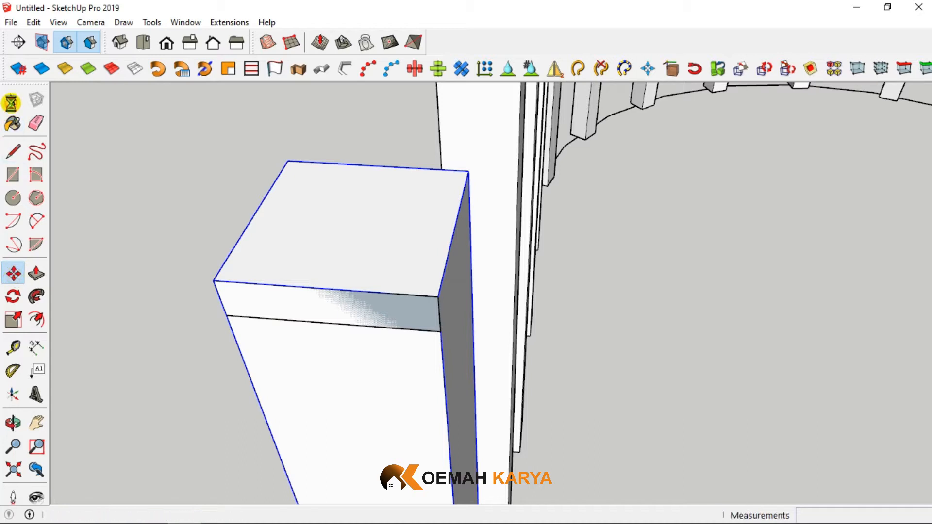
left_click(11, 98)
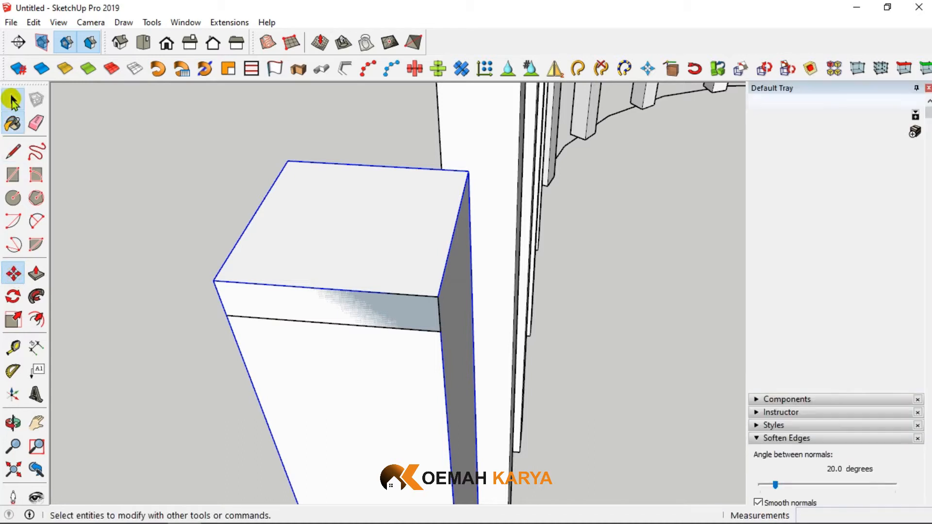
left_click(13, 175)
scroll(216, 318, "up", 2)
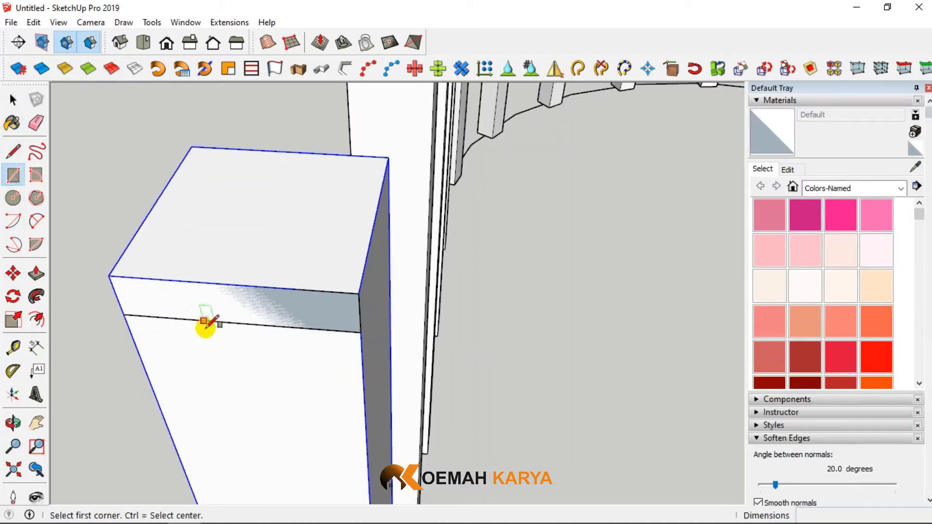
left_click(200, 319)
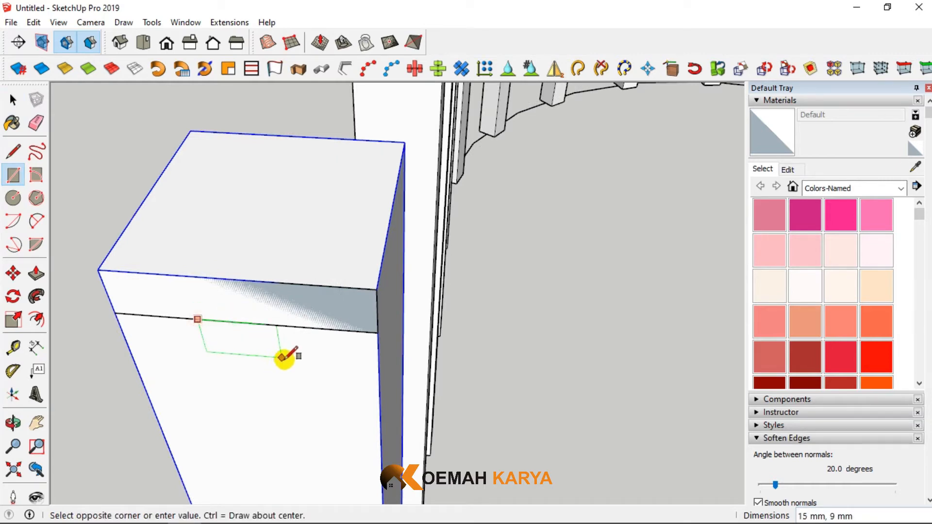
left_click(302, 361)
Select the strip and the small rectangle beneath it and make them a group.
left_click(14, 99)
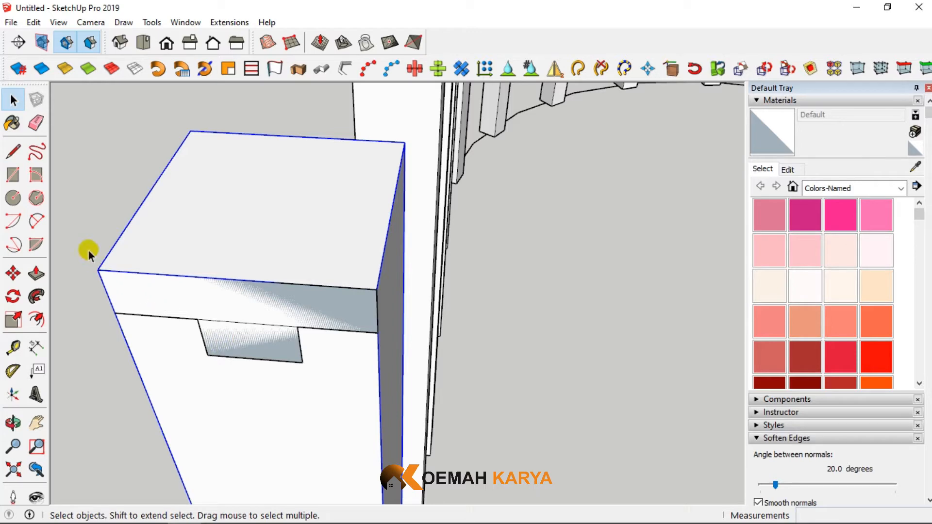
left_click_drag(88, 251, 399, 392)
right_click(257, 310)
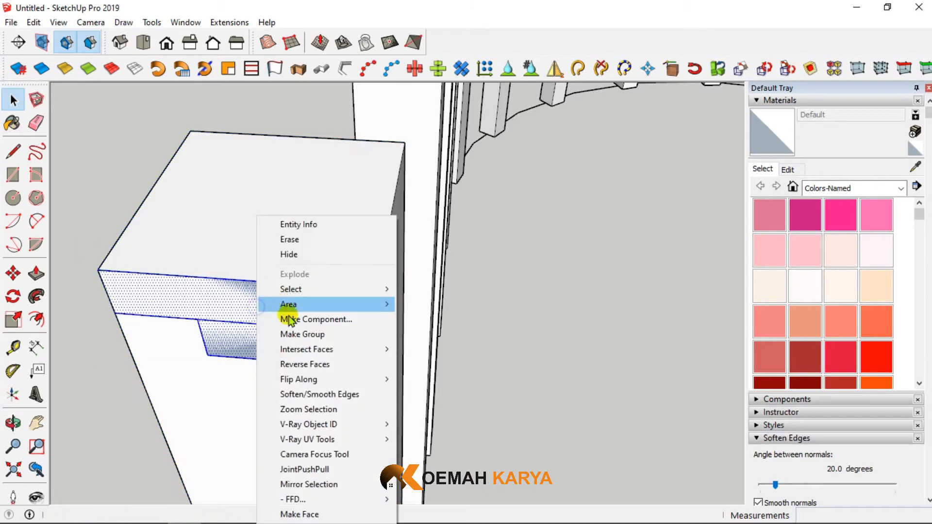
left_click(297, 334)
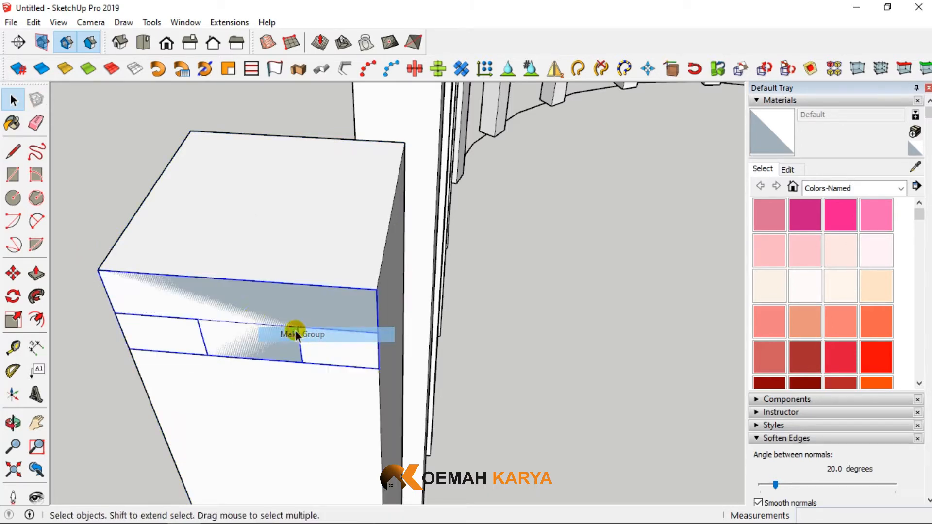
Open the profile group and erase the shared edge between its two rectangles to form one T-shaped face.
double_click(250, 312)
left_click(30, 126)
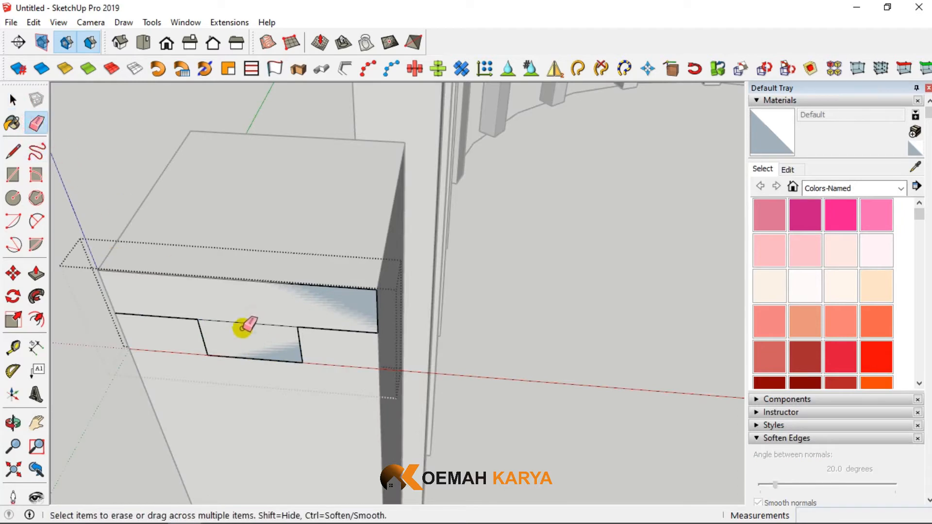
left_click(241, 322)
mouse_move(240, 318)
middle_mouse_down()
mouse_move(329, 349)
mouse_move(355, 318)
mouse_move(322, 264)
middle_mouse_up()
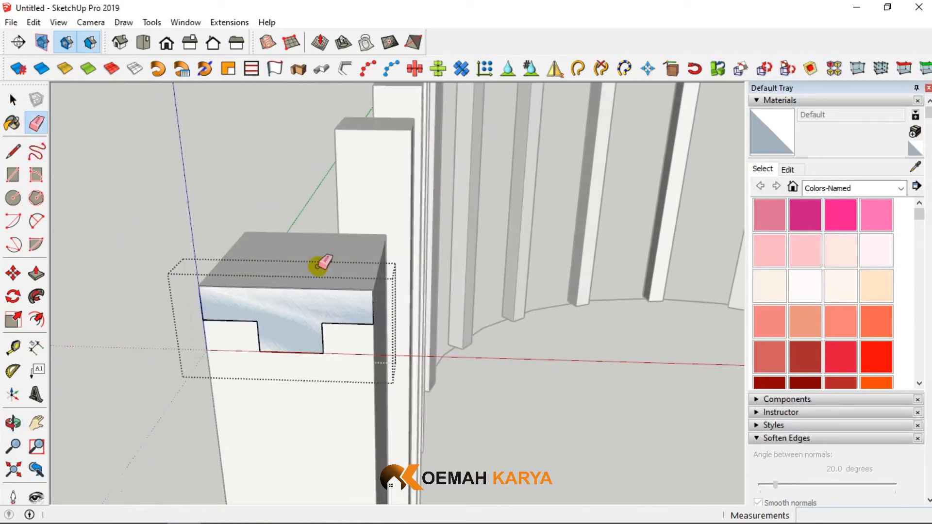
scroll(238, 306, "up", 2)
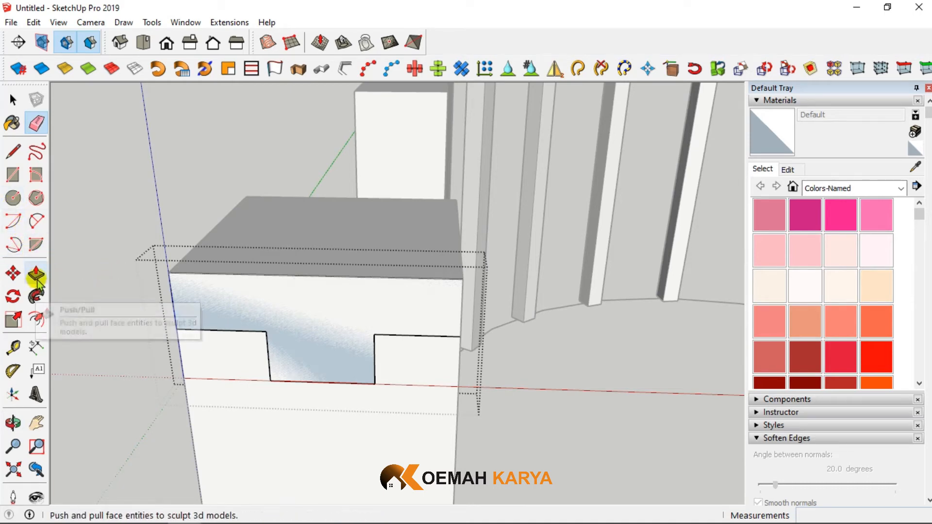
Draw a two-point arc with a 3 mm outward bulge on the outer end of the T profile's upper strip.
left_click(37, 221)
scroll(170, 315, "up", 5)
scroll(213, 330, "down", 5)
scroll(247, 354, "up", 3)
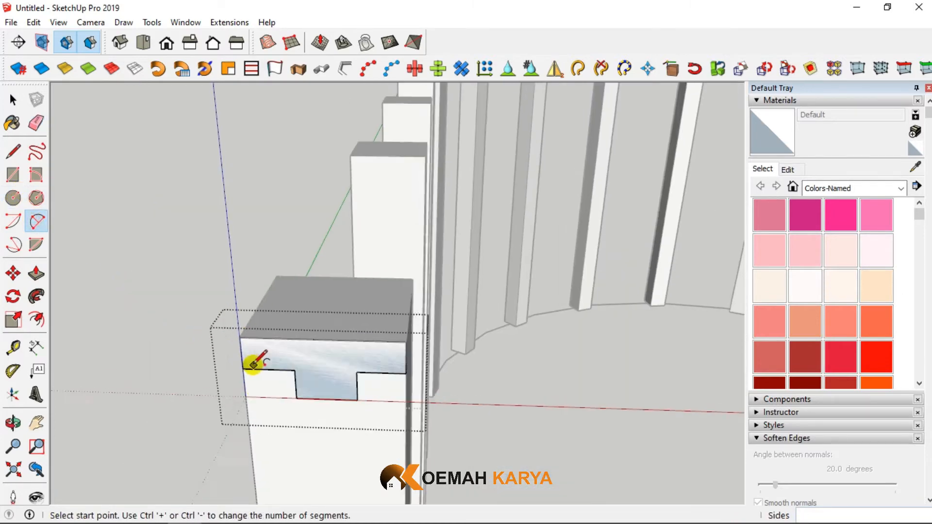
left_click(240, 369)
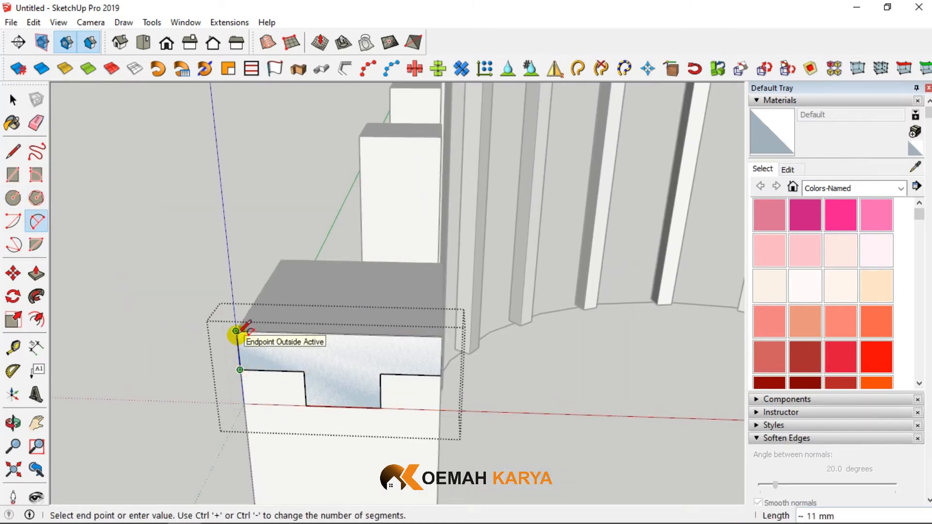
left_click(236, 331)
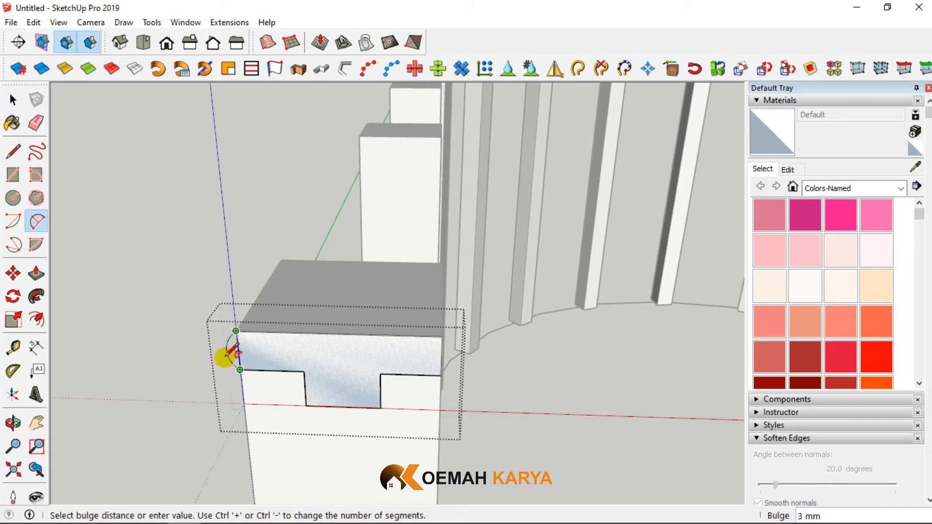
left_click(224, 357)
scroll(422, 376, "up", 2)
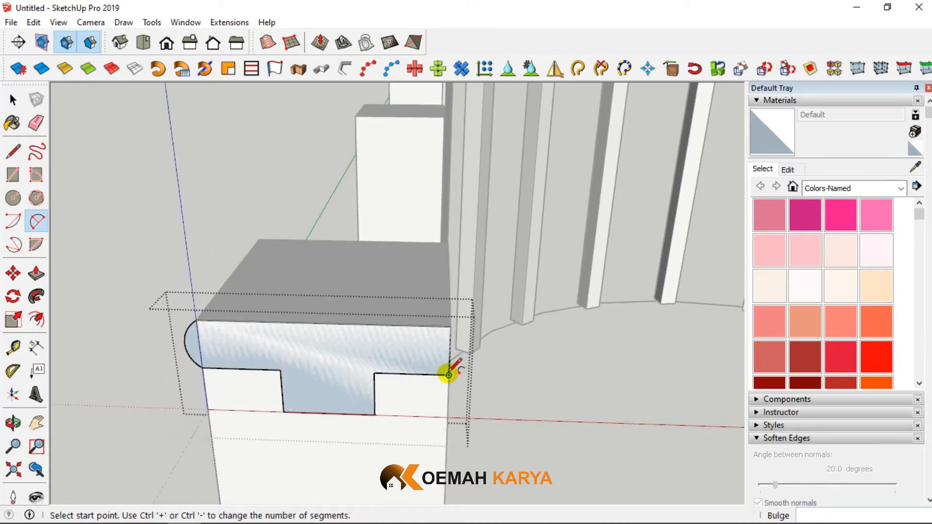
Draw a matching arc with a 3 mm outward bulge on the opposite end of the T profile's upper strip.
left_click(449, 375)
left_click(450, 327)
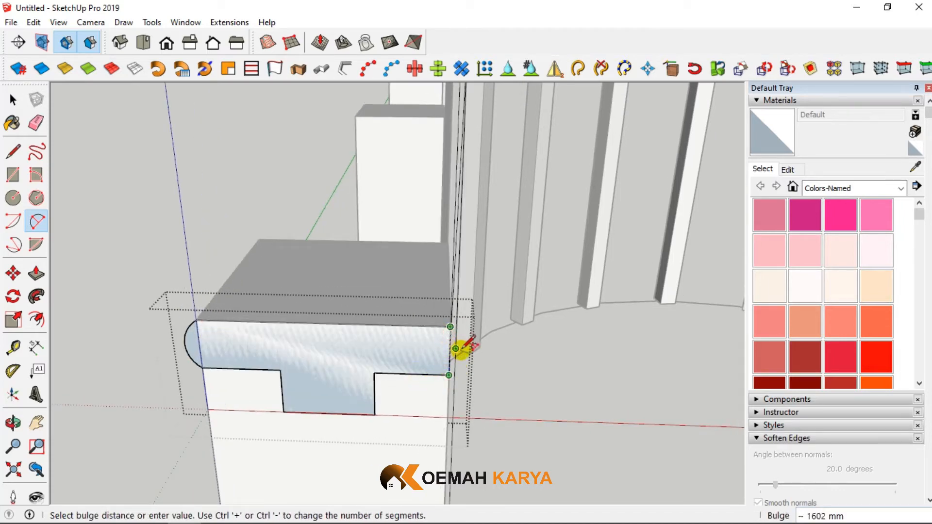
scroll(460, 349, "up", 3)
scroll(460, 352, "down", 5)
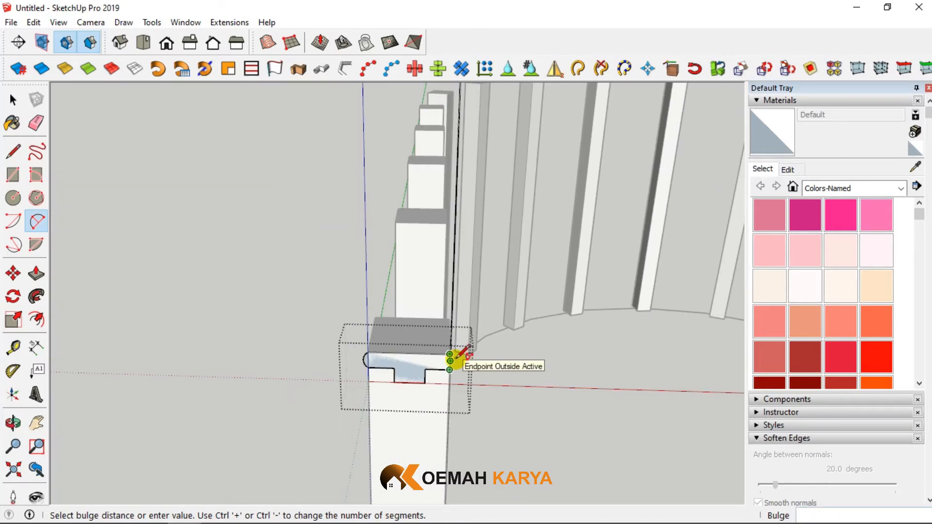
scroll(448, 359, "up", 4)
scroll(444, 358, "down", 2)
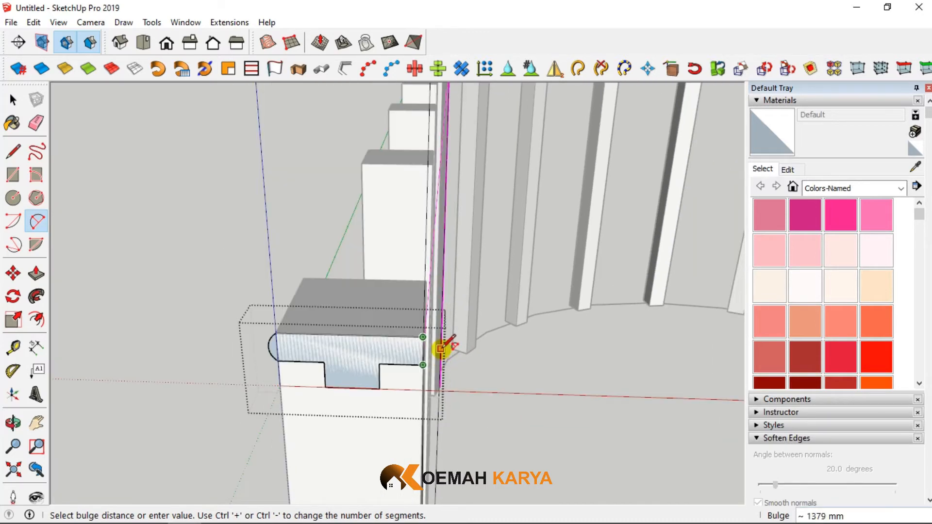
middle_click_drag(440, 349, 508, 346)
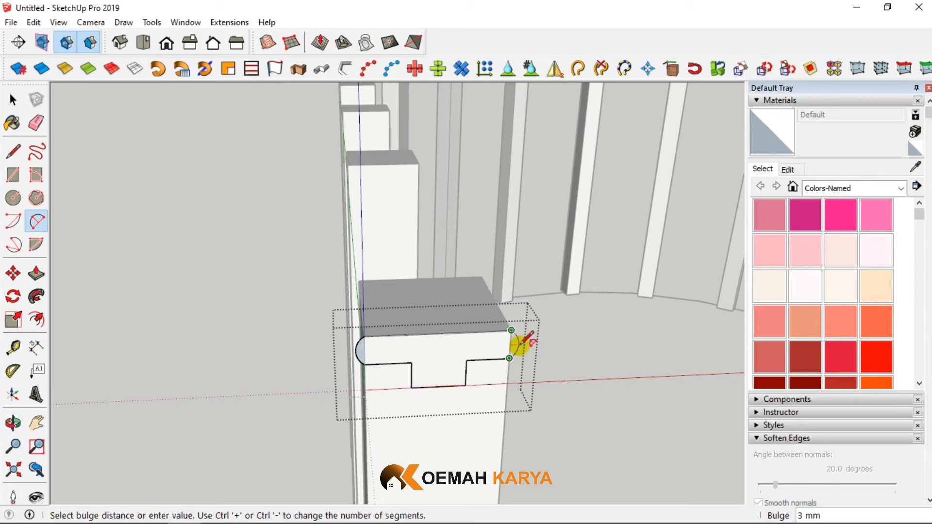
left_click(520, 345)
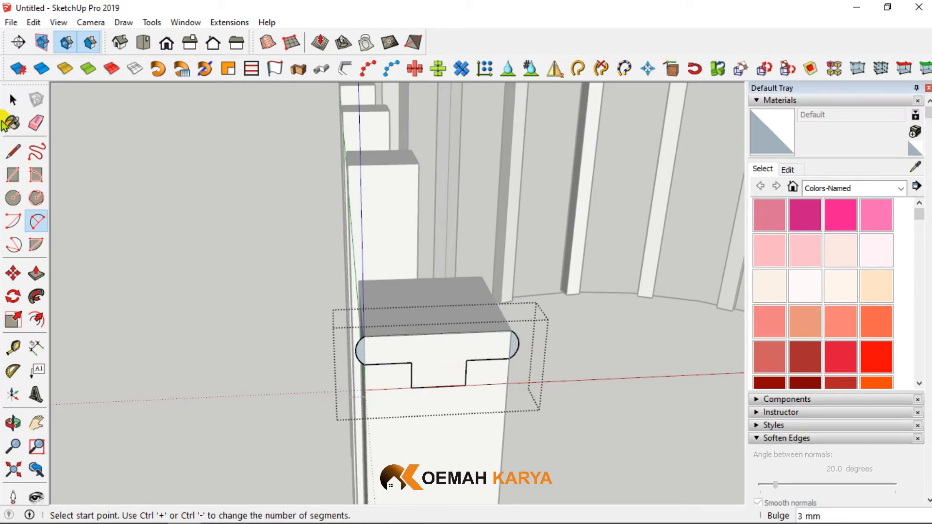
Erase the edges separating both rounded ends from the T profile and close the group.
left_click(36, 123)
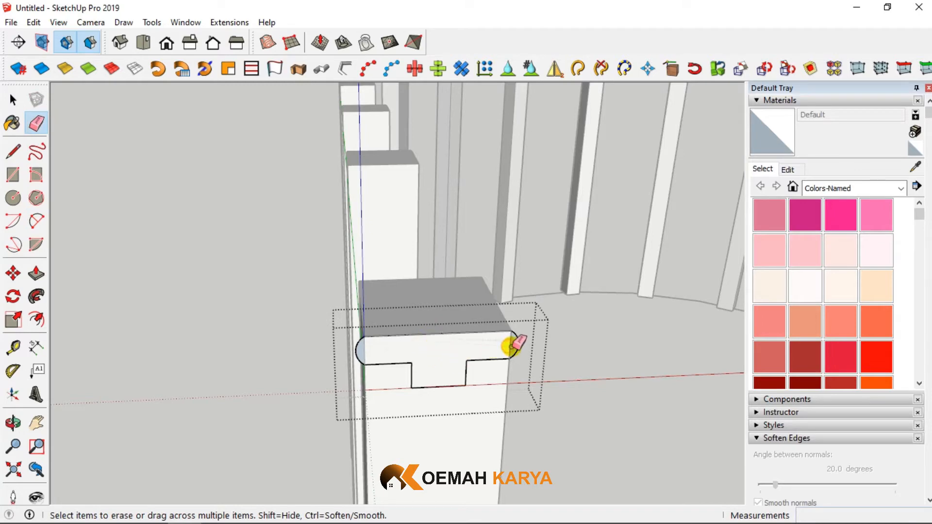
left_click(368, 348, "ctrl")
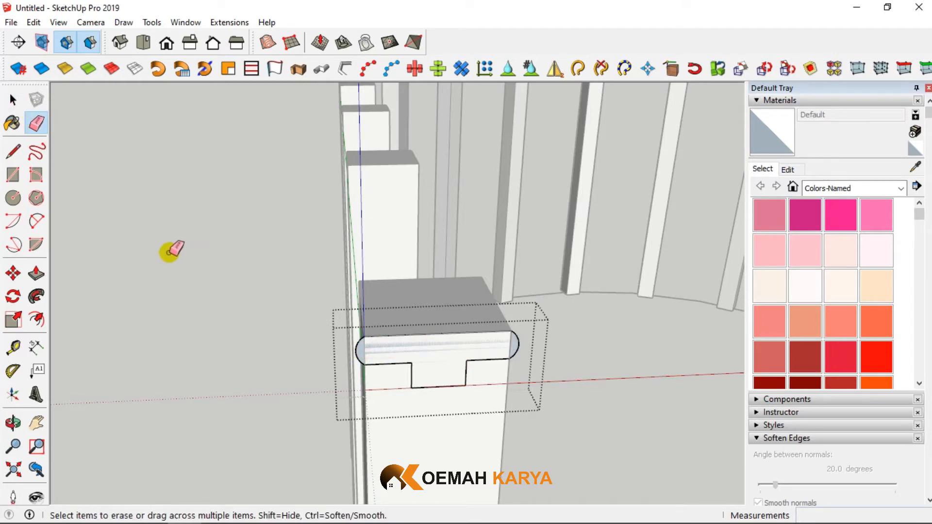
key("space")
left_click(151, 250)
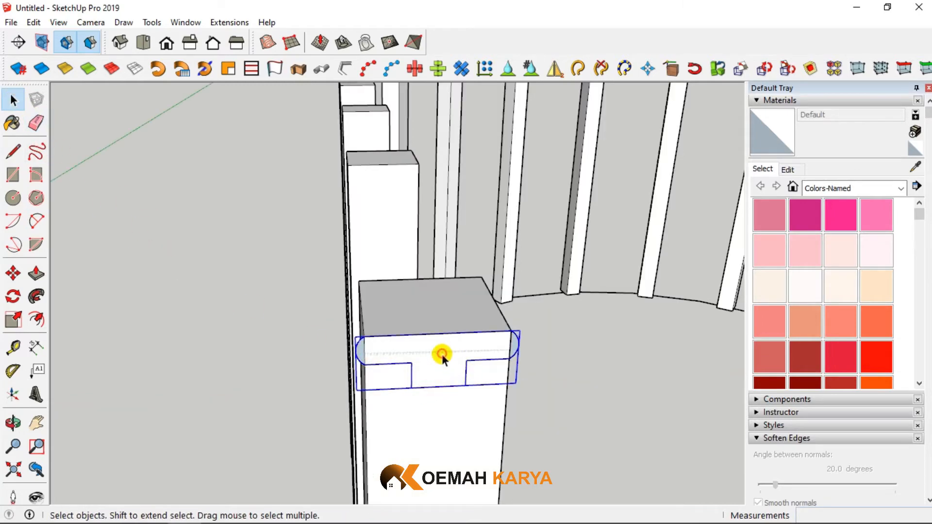
Move the profile group up about 21 mm so its base sits on the first bar's top edge.
left_click(13, 274)
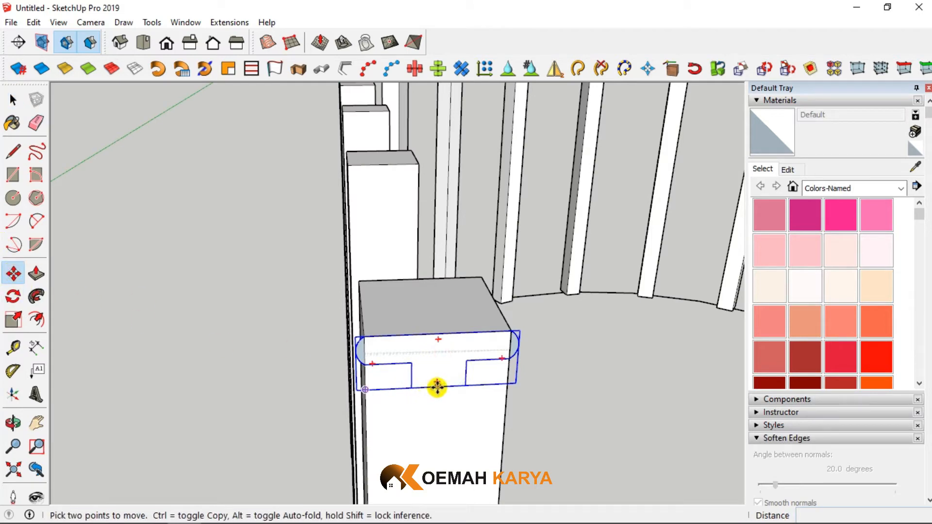
left_click_drag(439, 387, 441, 336)
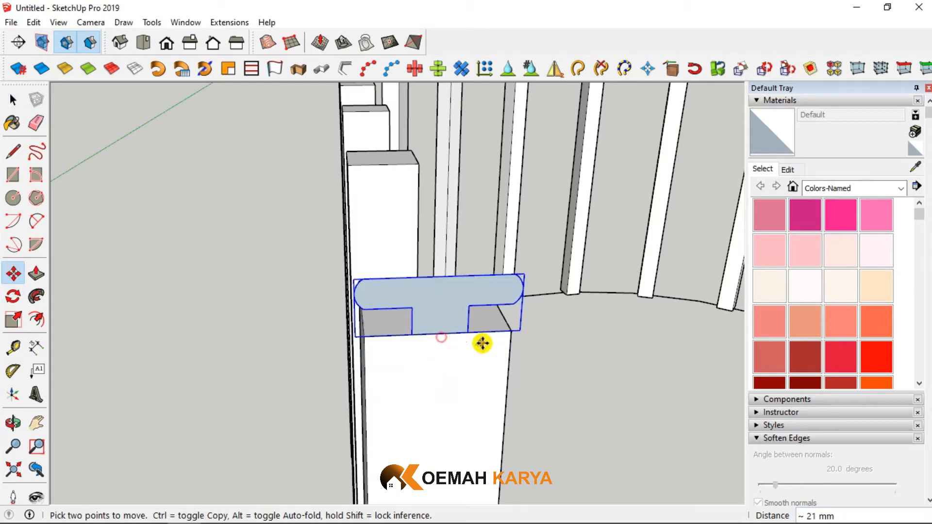
mouse_move(482, 343)
middle_mouse_down()
mouse_move(274, 357)
mouse_move(264, 374)
mouse_move(398, 366)
middle_mouse_up()
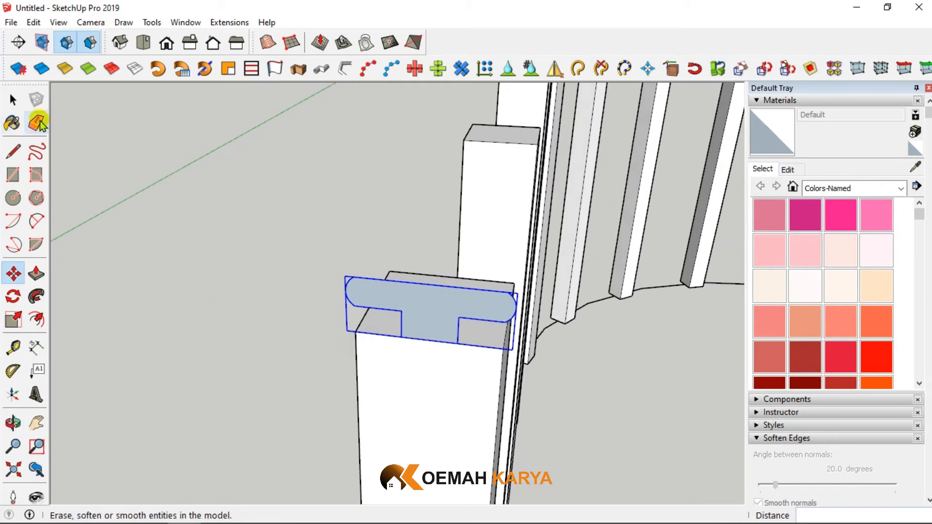
Explode the profile group on top of the first bar and clear the selection.
key("space")
right_click(416, 302)
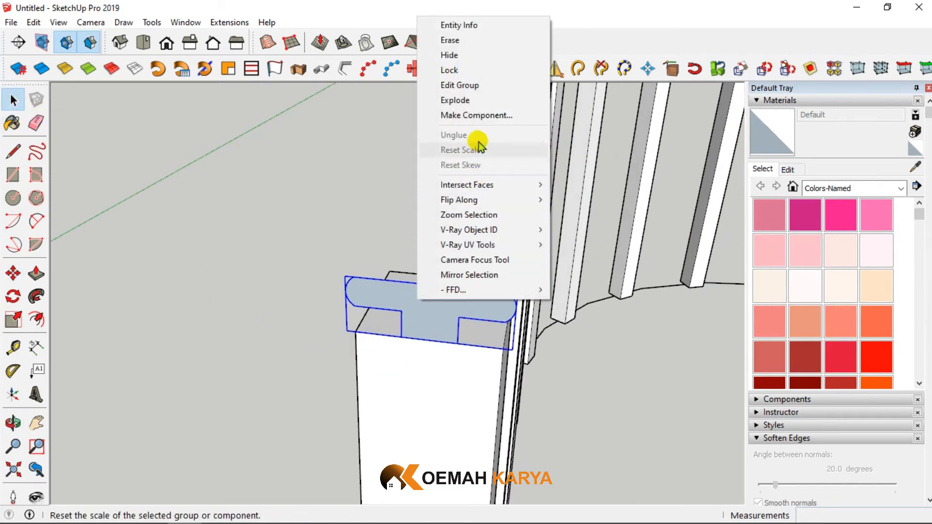
left_click(468, 99)
left_click(242, 307)
Select the arched path at the bars' base and sweep the T profile along it with Follow Me to form the top rail.
scroll(253, 323, "down", 3)
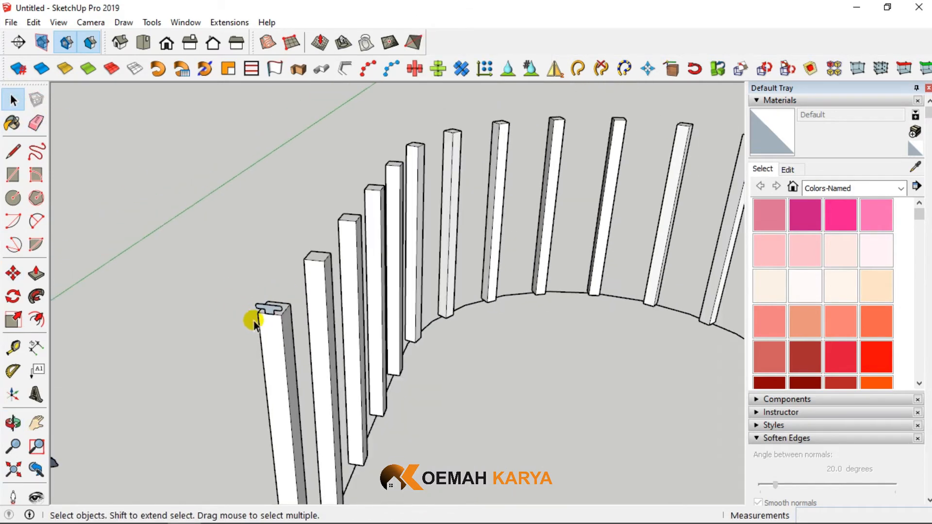
scroll(364, 330, "down", 3)
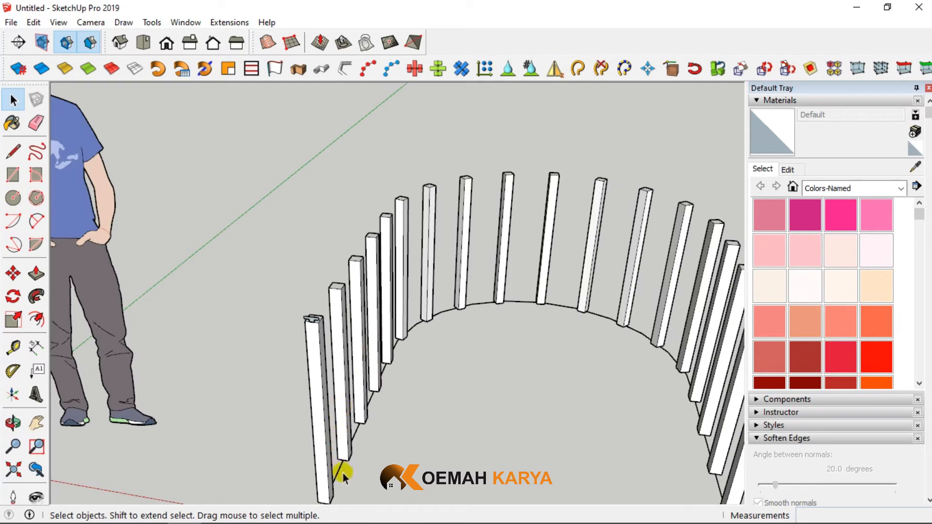
scroll(343, 474, "up", 3)
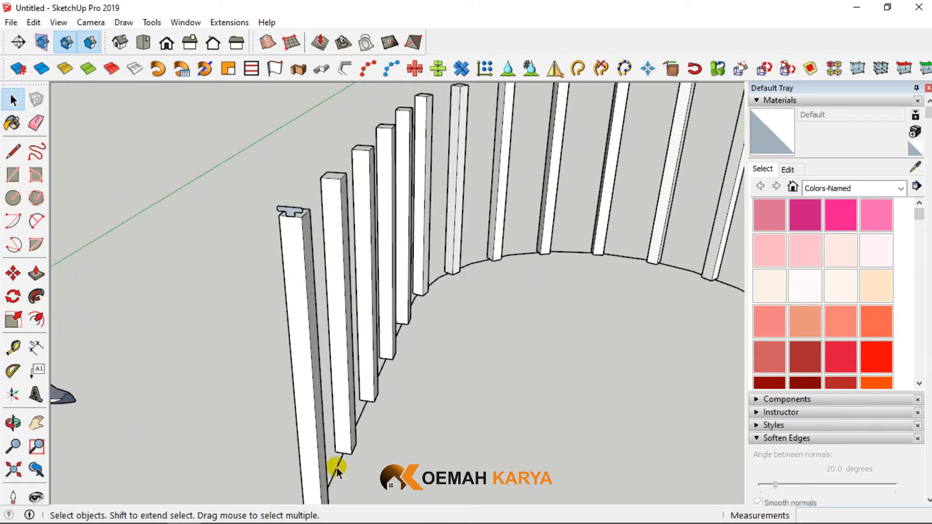
scroll(349, 455, "down", 3)
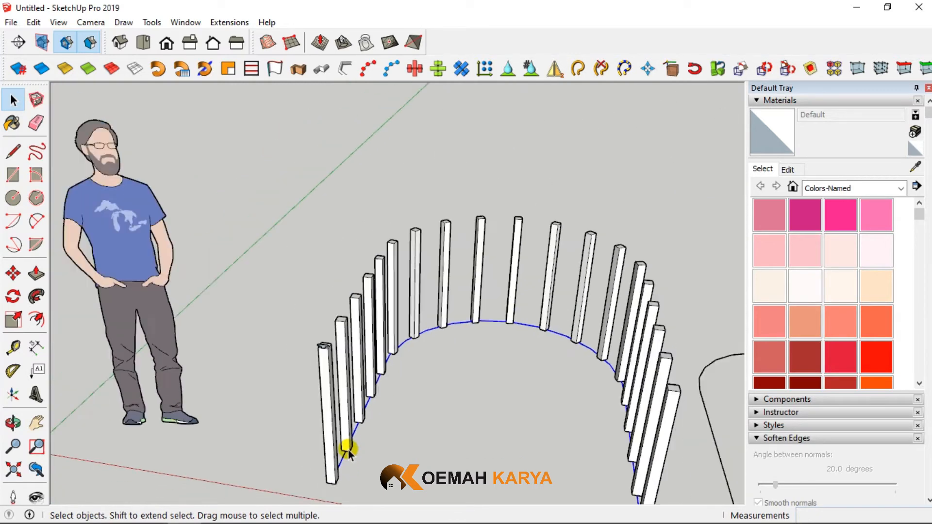
scroll(332, 482, "up", 3)
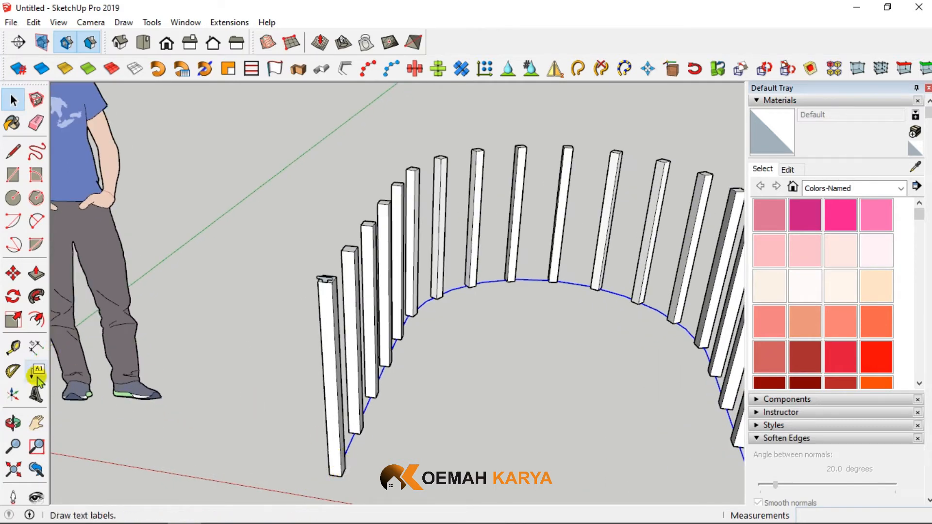
left_click(34, 297)
scroll(326, 277, "up", 4)
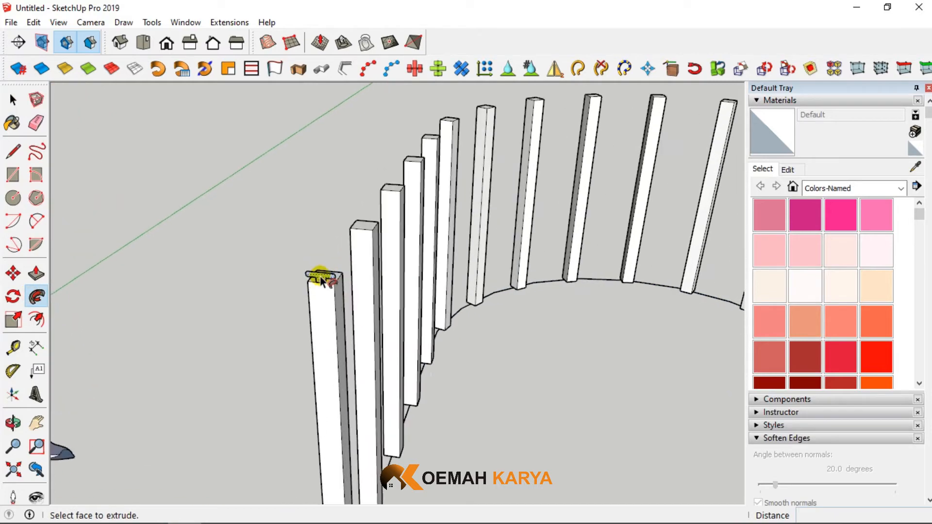
left_click(320, 279)
scroll(319, 279, "down", 5)
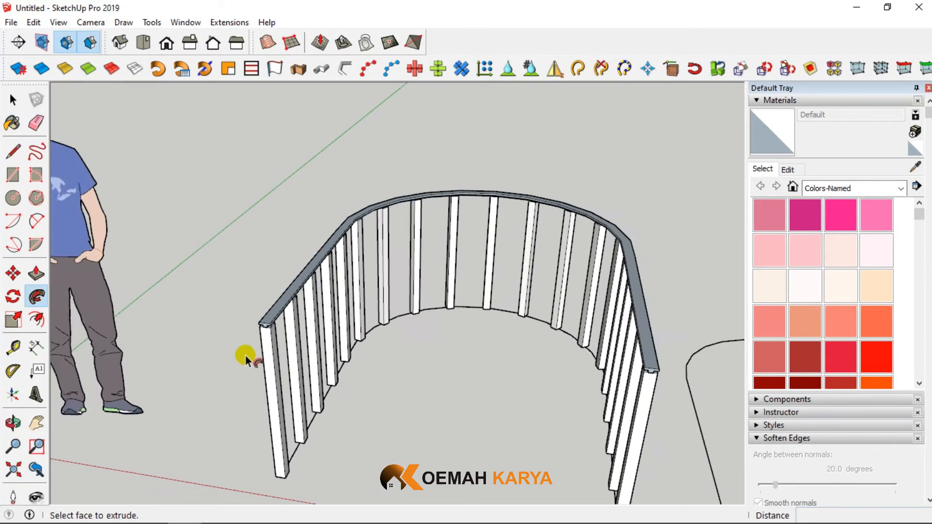
middle_click_drag(245, 358, 442, 316)
scroll(395, 343, "up", 8)
scroll(442, 316, "down", 10)
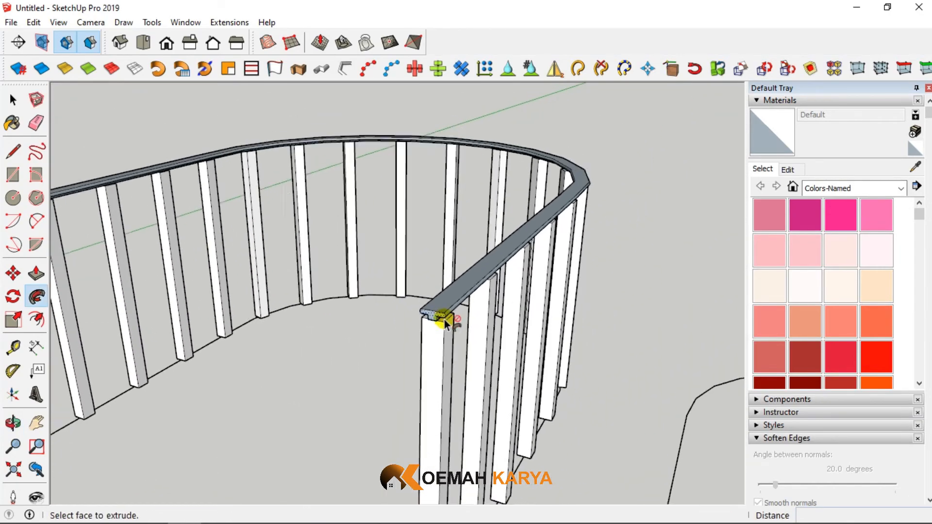
middle_click_drag(451, 372, 437, 358)
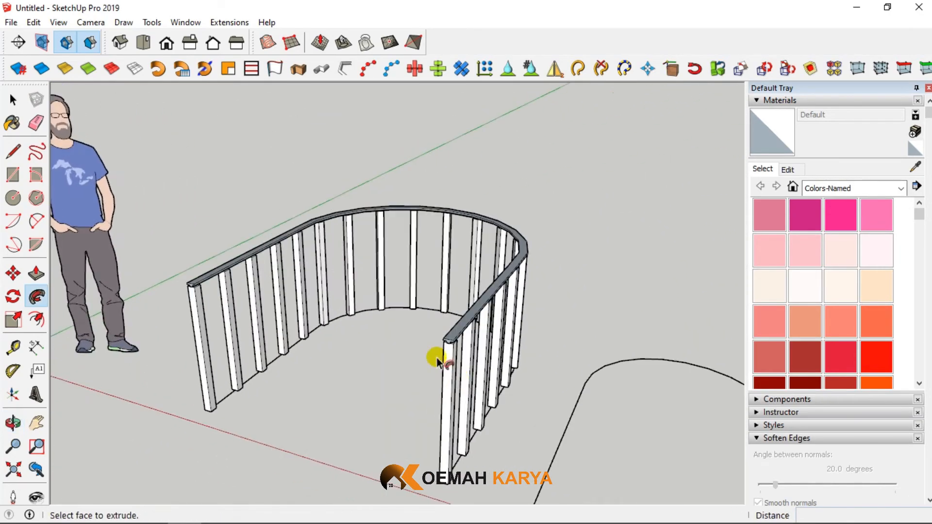
Push/Pull the top rail's T-shaped end face until it is flush with the outer face of the end bar.
scroll(452, 333, "up", 6)
scroll(462, 351, "up", 3)
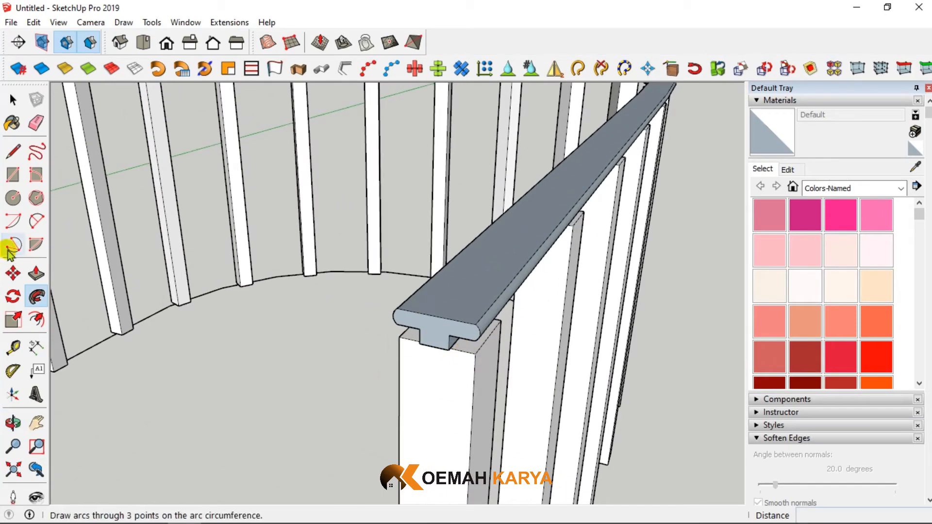
left_click(13, 100)
double_click(450, 288)
scroll(397, 304, "down", 3)
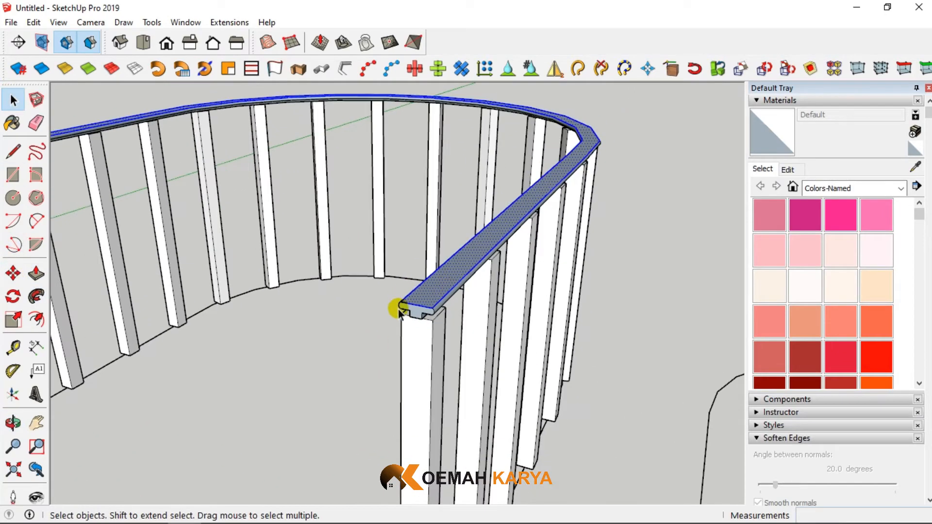
left_click(415, 312)
scroll(414, 314, "up", 2)
left_click(37, 273)
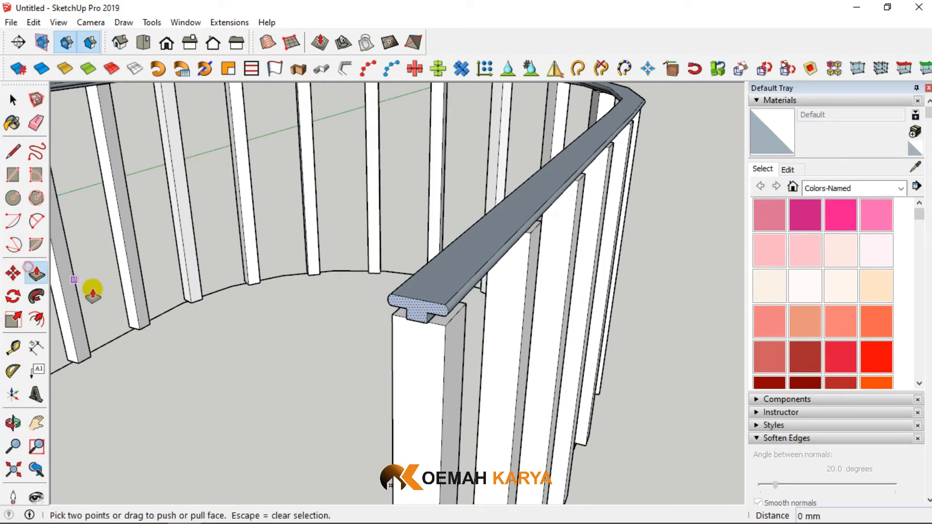
scroll(94, 291, "down", 4)
scroll(187, 306, "up", 1)
scroll(188, 305, "up", 4)
left_click(195, 303)
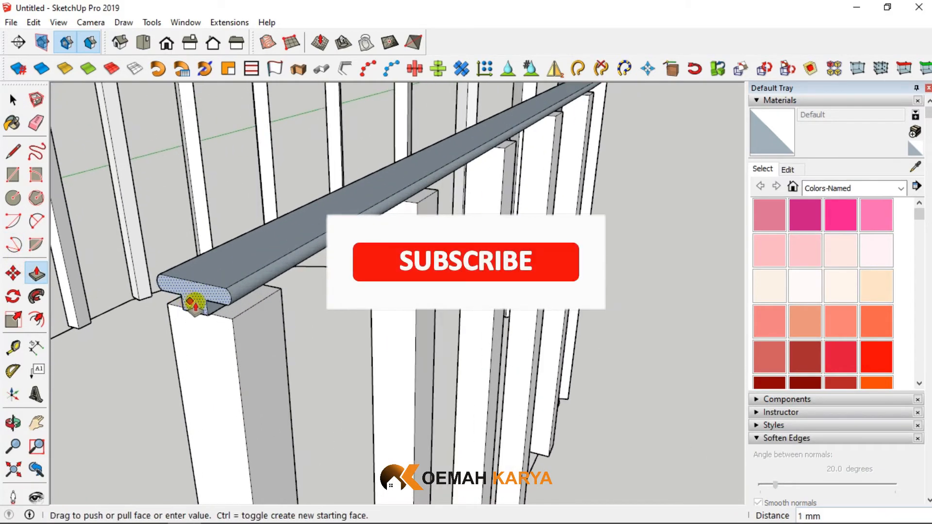
left_click(213, 314)
key("space")
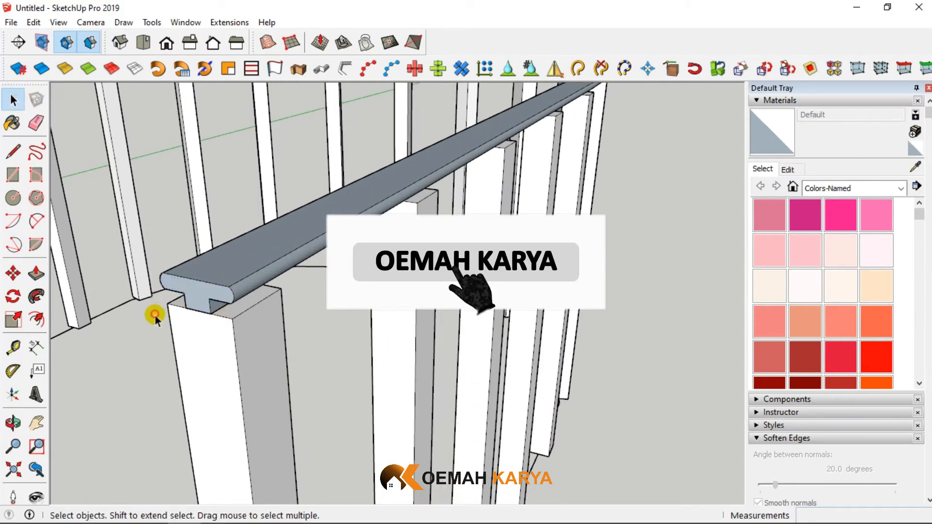
Delete the spare arched path lying on the ground beside the finished railing.
scroll(155, 313, "down", 6)
middle_click_drag(368, 350, 217, 345)
scroll(373, 291, "up", 3)
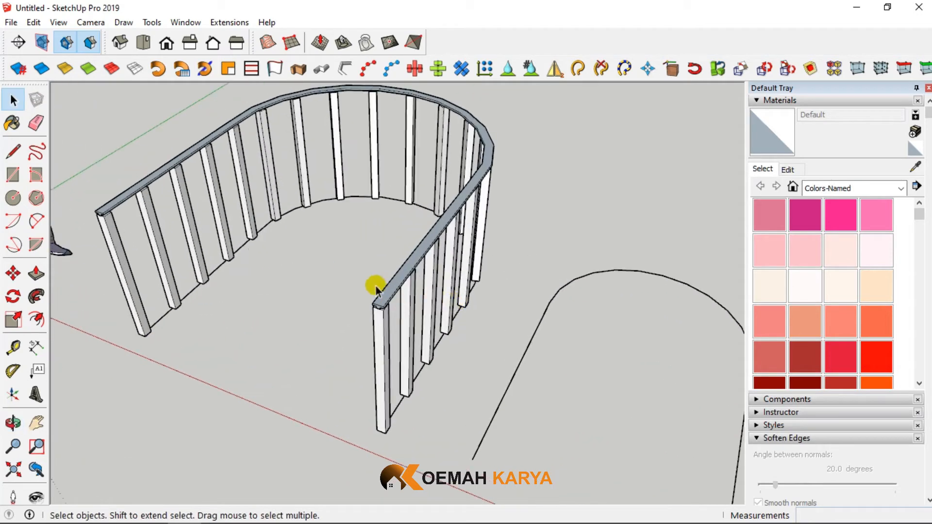
scroll(383, 315, "up", 4)
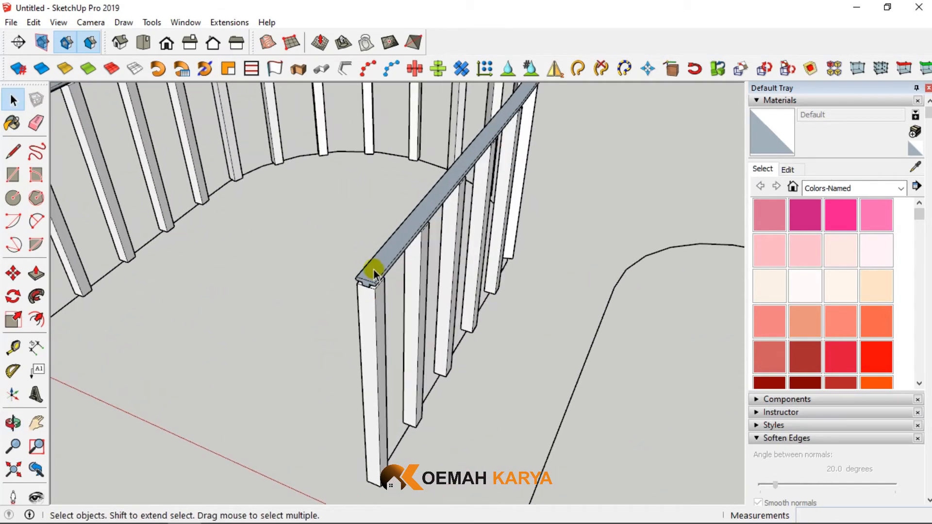
scroll(318, 283, "down", 6)
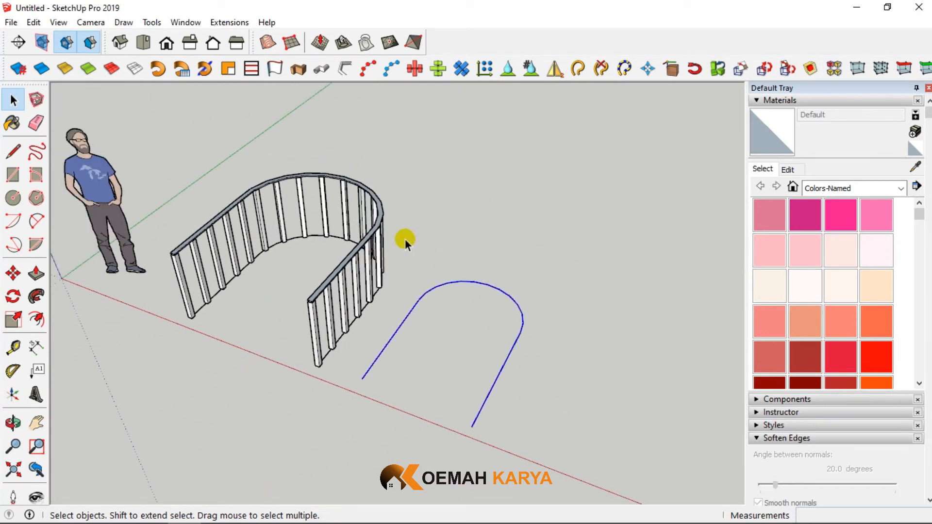
key("Delete")
Draw a two-point arc on the ground beside the railing with a bulge of about 467 mm.
left_click(35, 222)
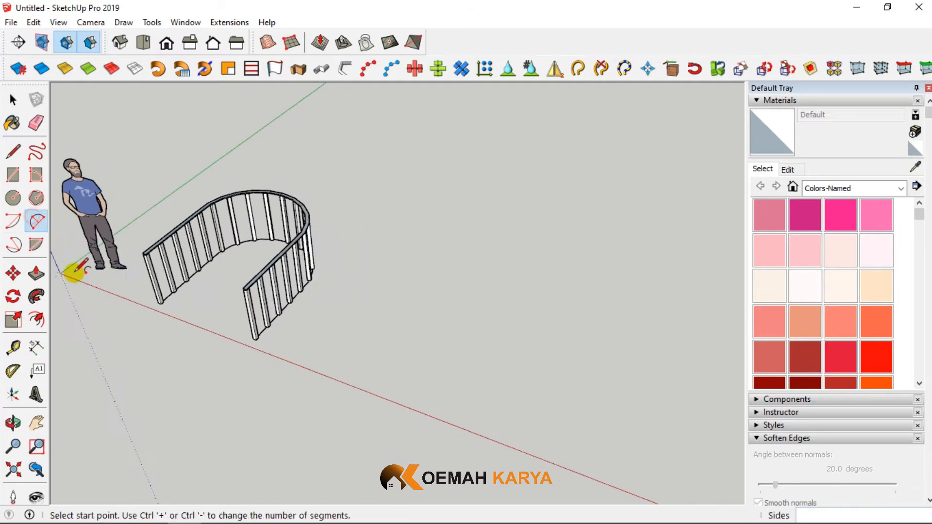
middle_click_drag(76, 264, 327, 298)
left_click(326, 346)
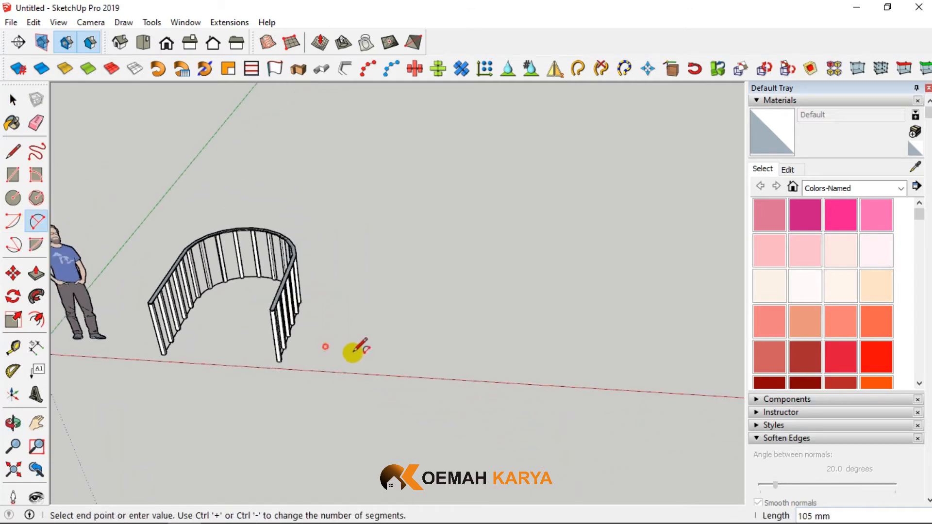
left_click(427, 356)
left_click(375, 328)
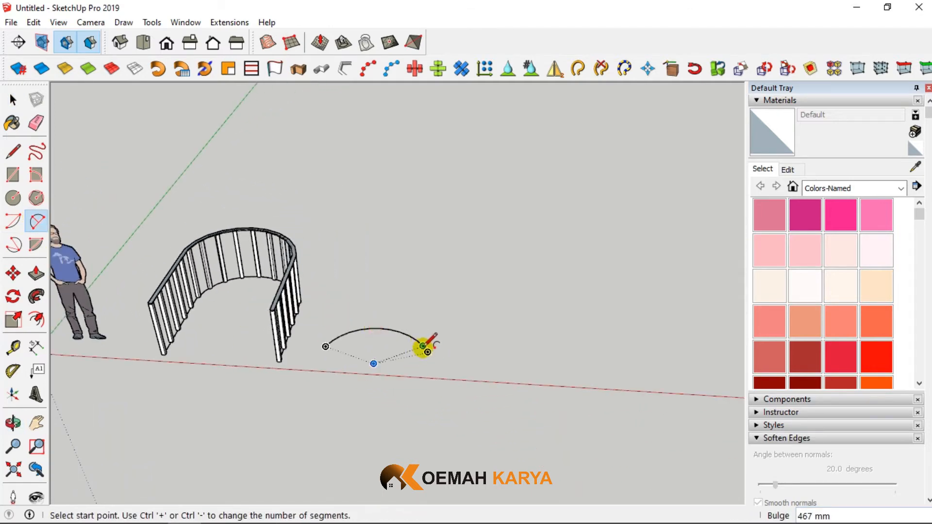
left_click(428, 352)
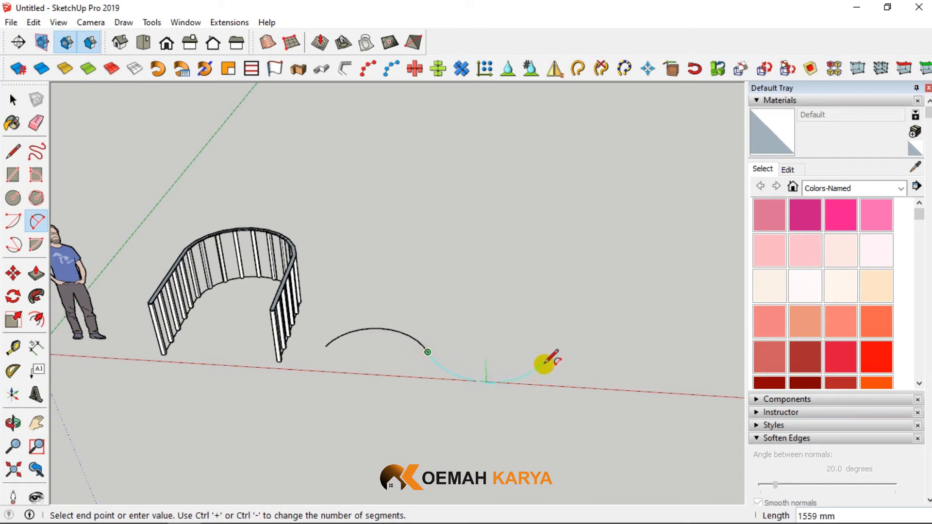
left_click(544, 361)
key("Escape")
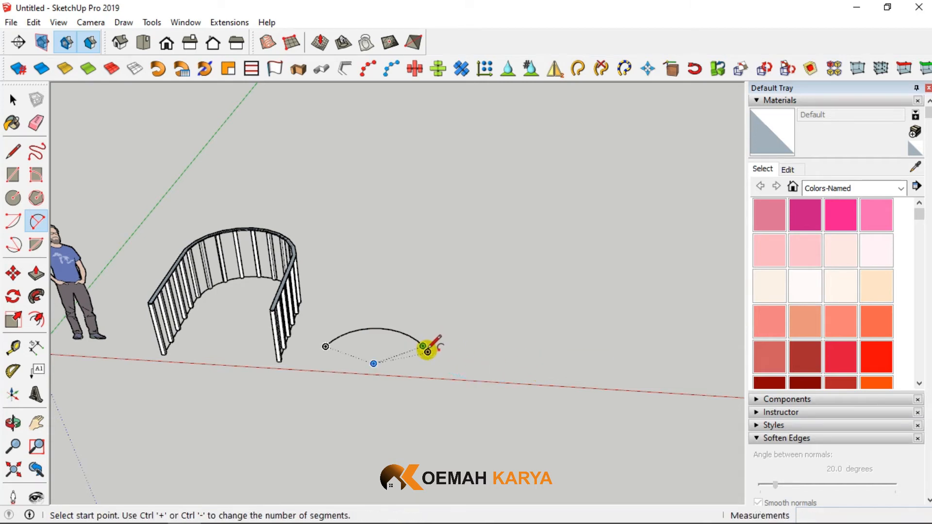
Continue the arc's end with two more arcs bulging in alternating directions, the last by about 629 mm, and select the whole wavy path.
left_click(427, 351)
left_click(538, 361)
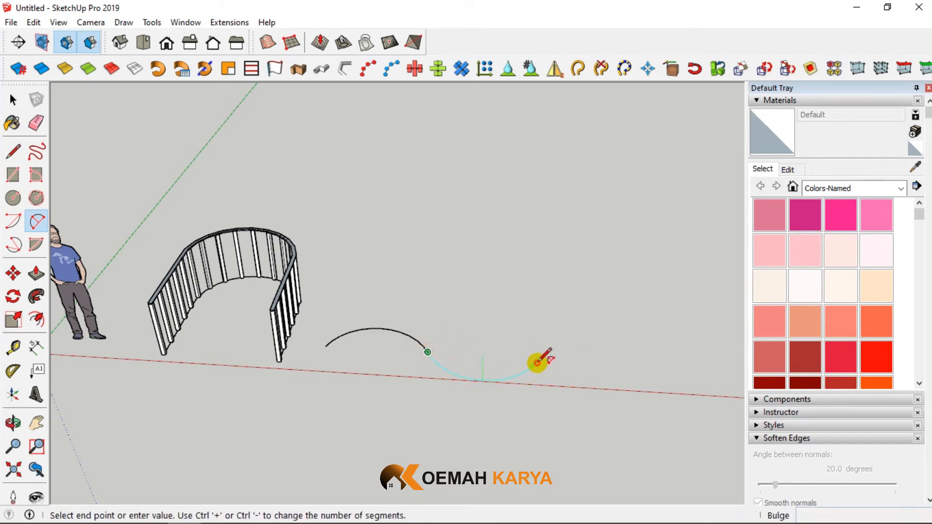
left_click(483, 384)
left_click(537, 359)
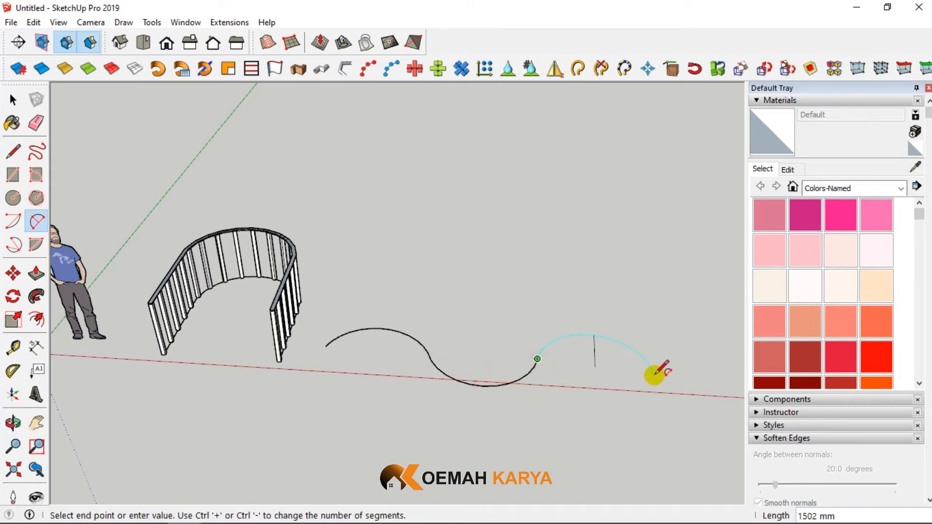
left_click(656, 371)
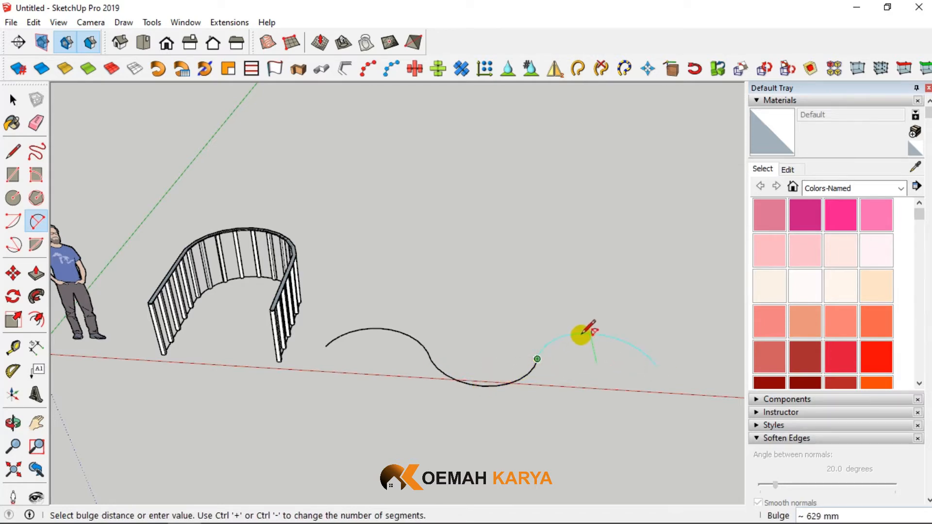
left_click(582, 333)
left_click(13, 100)
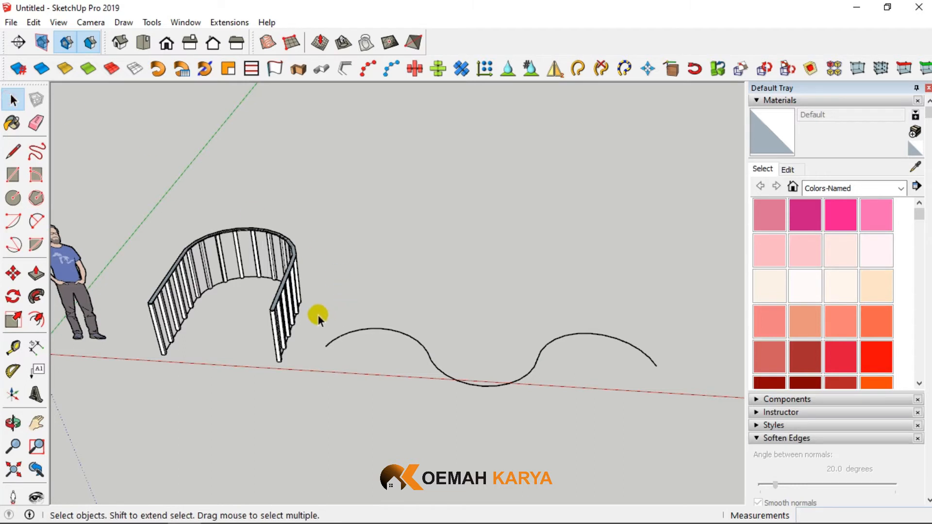
left_click_drag(584, 443, 684, 434)
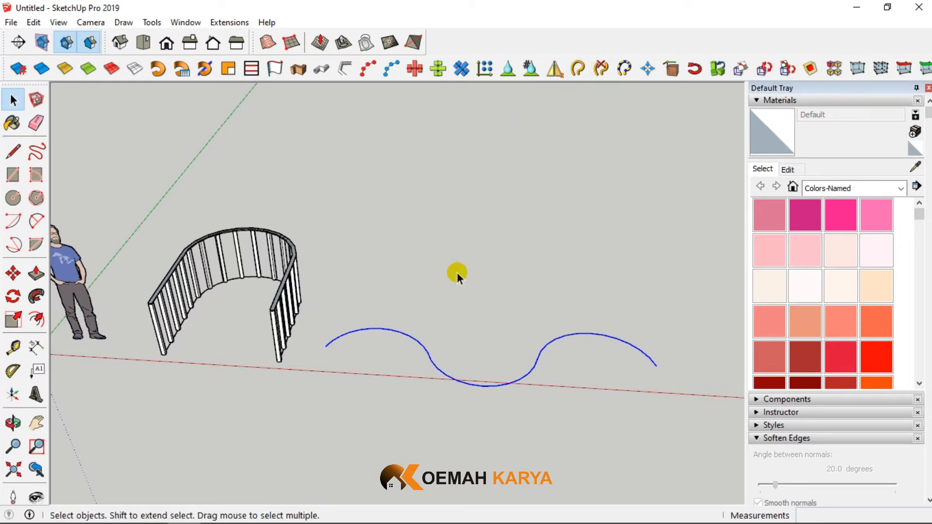
Rotate the spare bar behind the scale figure by 90 degrees and move it to the ground in front of the arched railing.
scroll(467, 292, "down", 5)
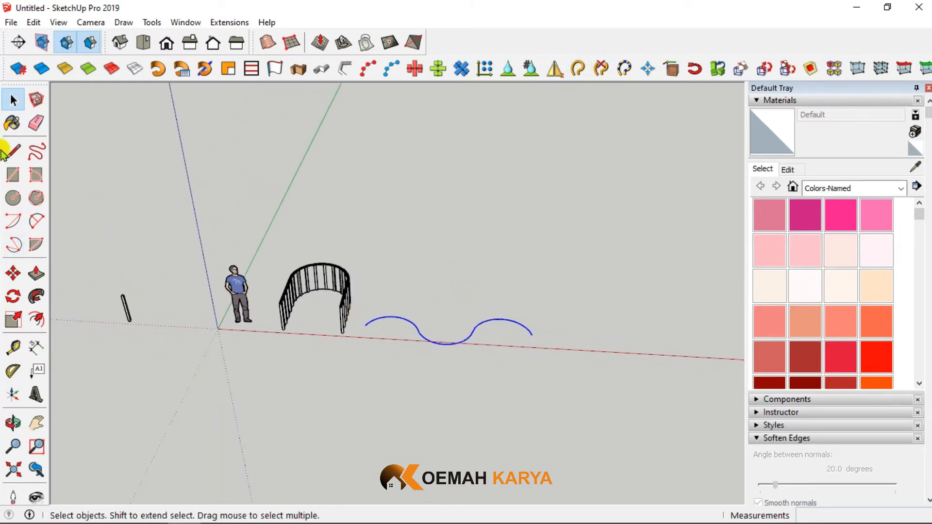
left_click(125, 307)
left_click(13, 273)
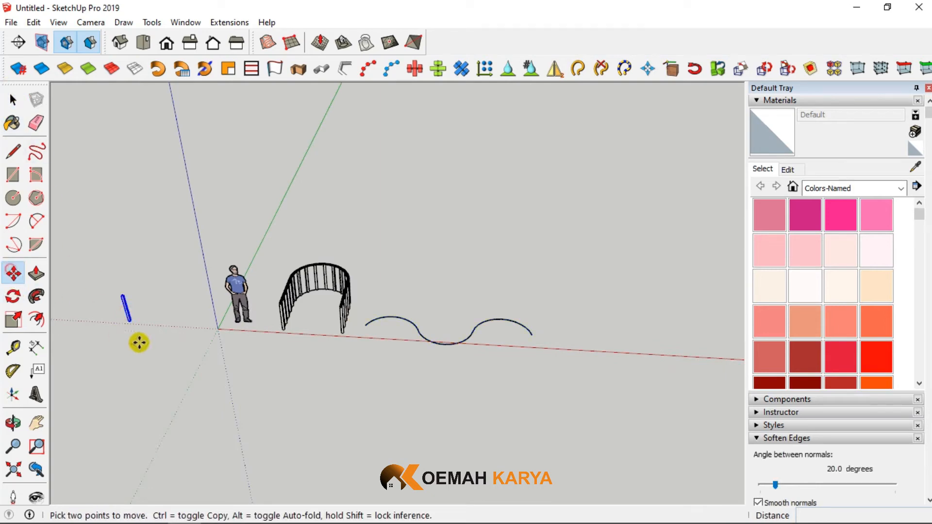
left_click(127, 319)
type("90")
key("Return")
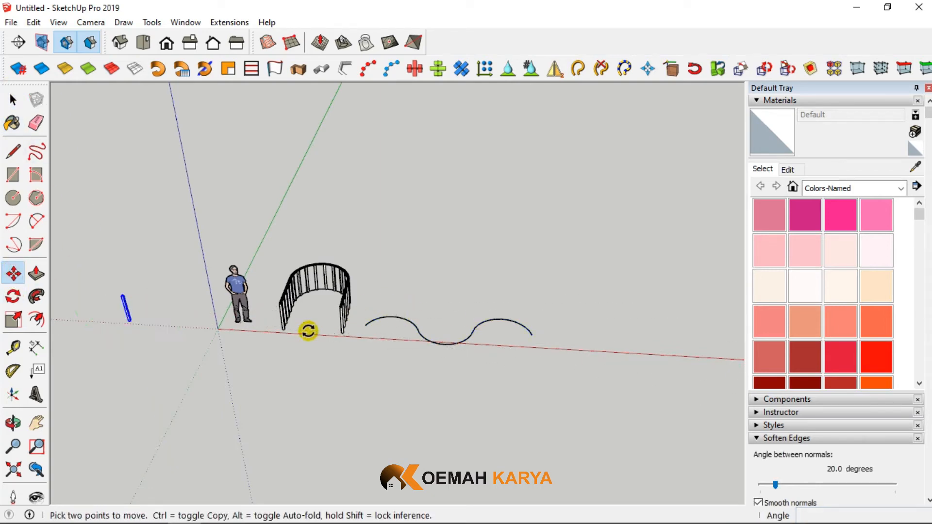
left_click(131, 320)
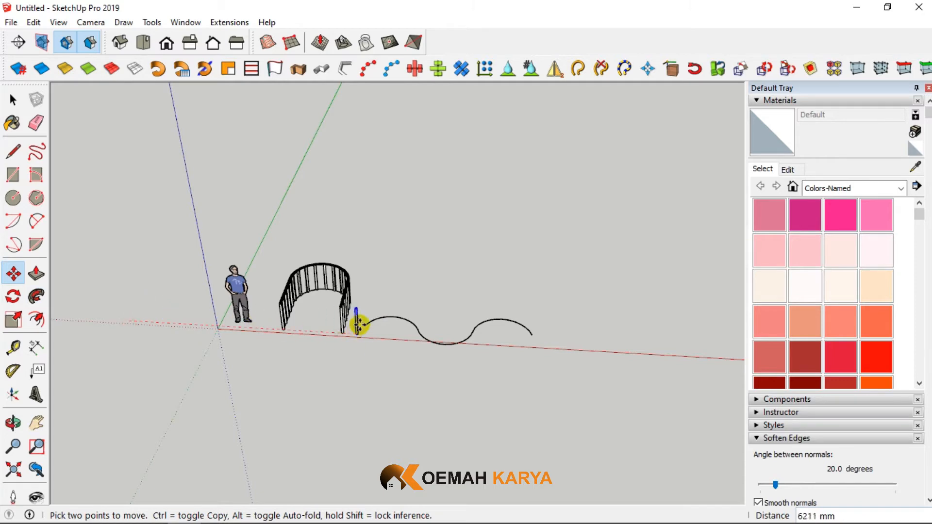
left_click(335, 362)
Select the wavy path and copy the spare bar along it at 268 mm spacing with the path copy tool.
scroll(375, 358, "up", 5)
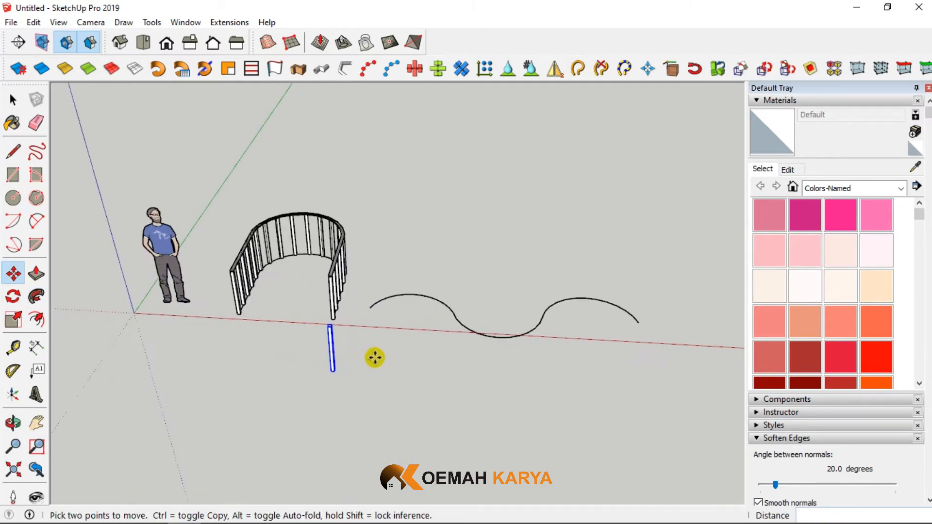
left_click(13, 99)
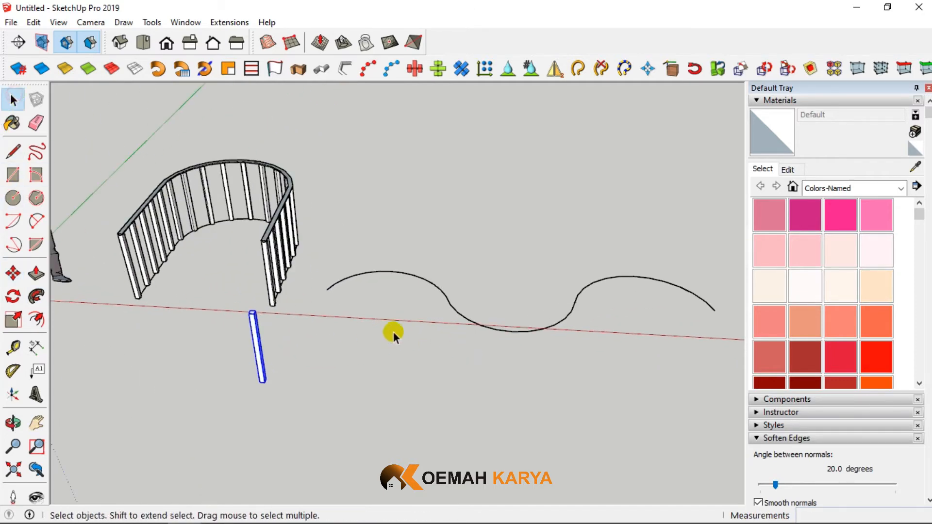
left_click(380, 271)
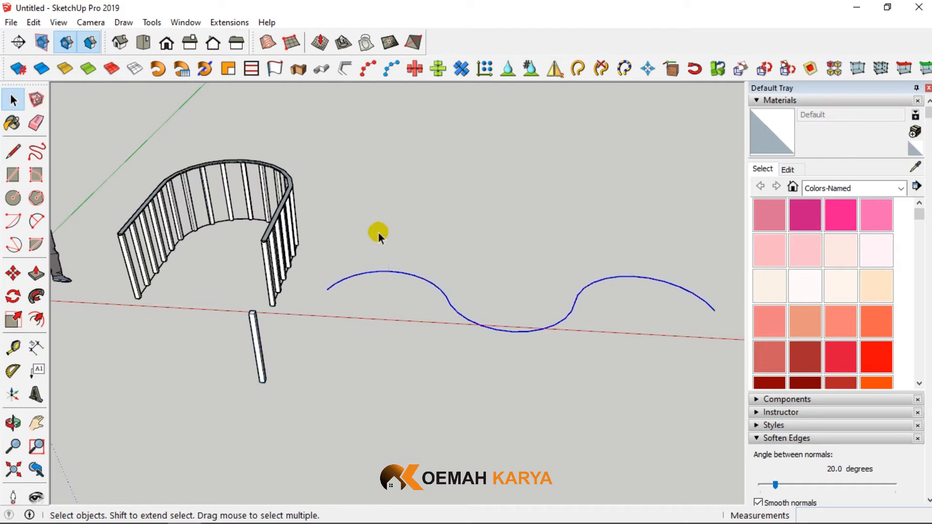
left_click(371, 77)
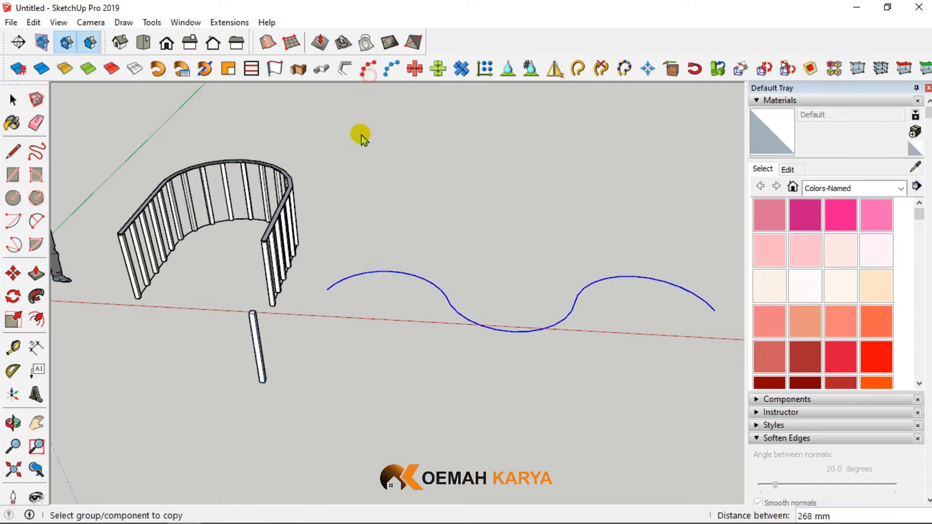
left_click(260, 371)
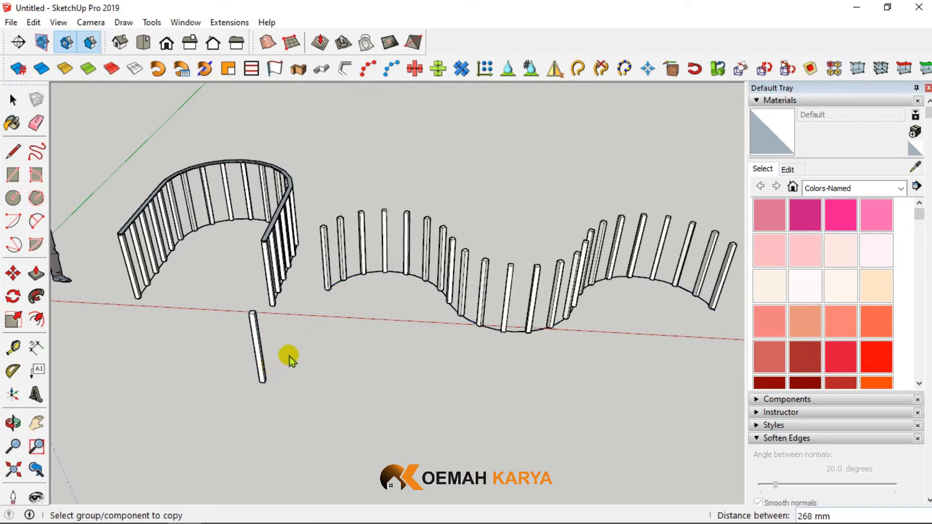
Draw a rectangle across the full width of the outer face at the upper end of the wavy path's first bar.
scroll(432, 328, "down", 2)
scroll(470, 325, "up", 5)
middle_click_drag(472, 325, 197, 267)
scroll(139, 210, "up", 2)
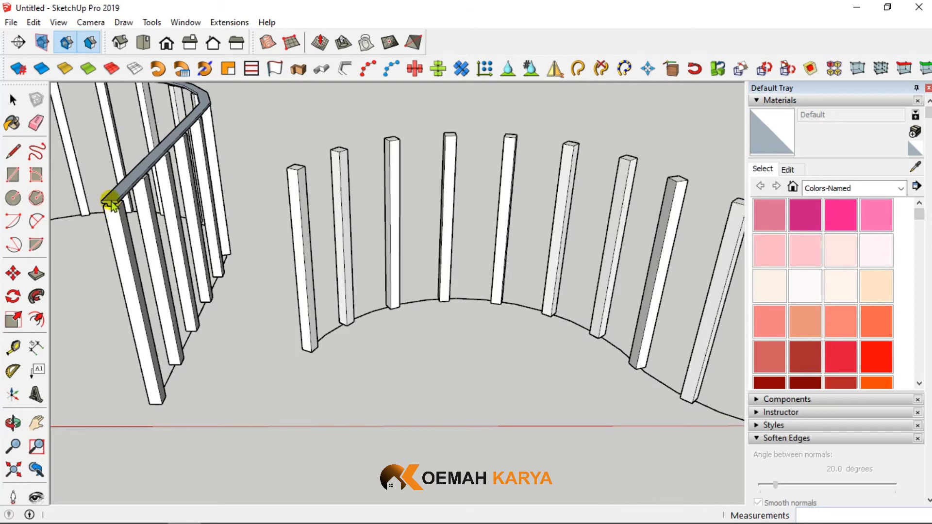
scroll(111, 204, "up", 2)
key("space")
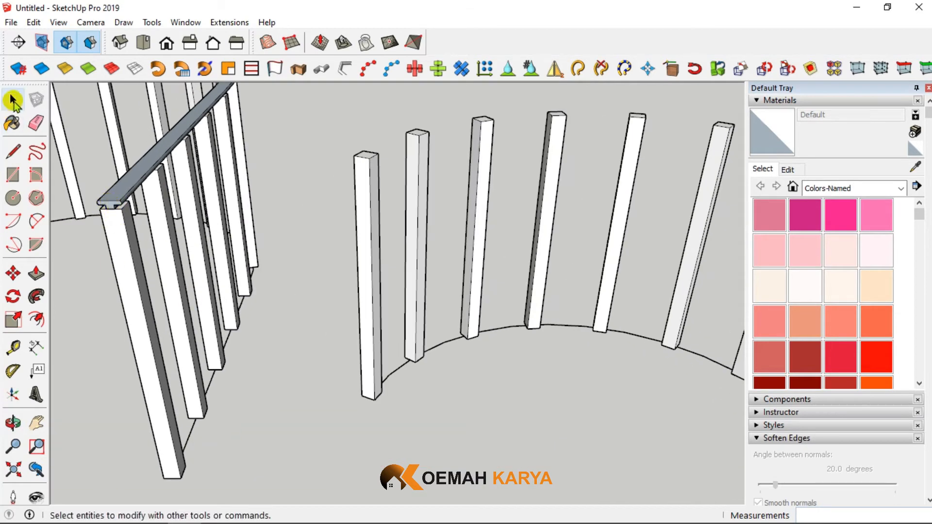
scroll(173, 257, "down", 2)
scroll(353, 362, "up", 2)
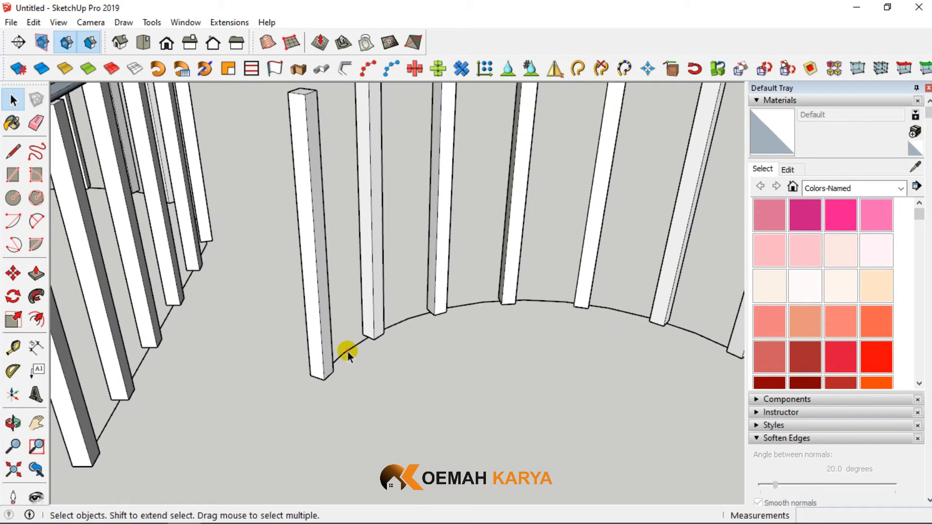
scroll(321, 364, "down", 4)
scroll(301, 224, "up", 4)
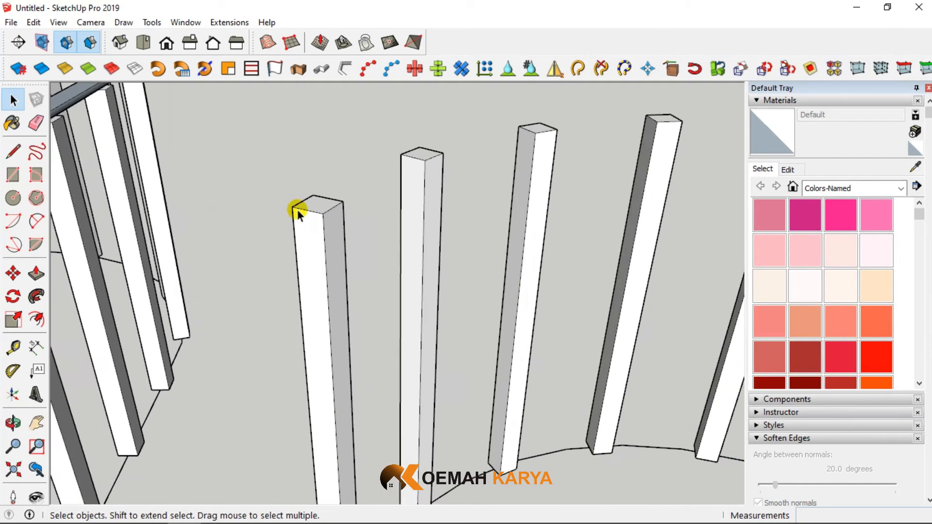
middle_click_drag(297, 210, 340, 213)
scroll(449, 249, "up", 1)
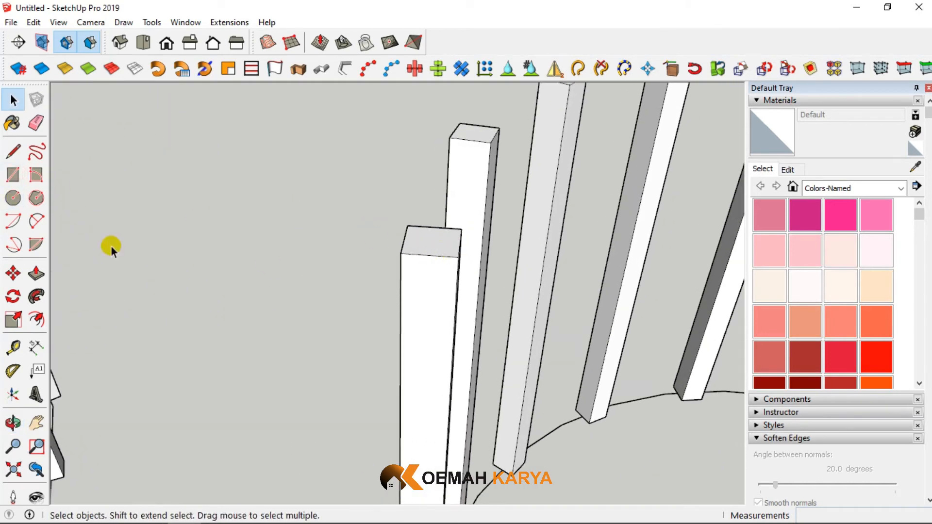
left_click(13, 176)
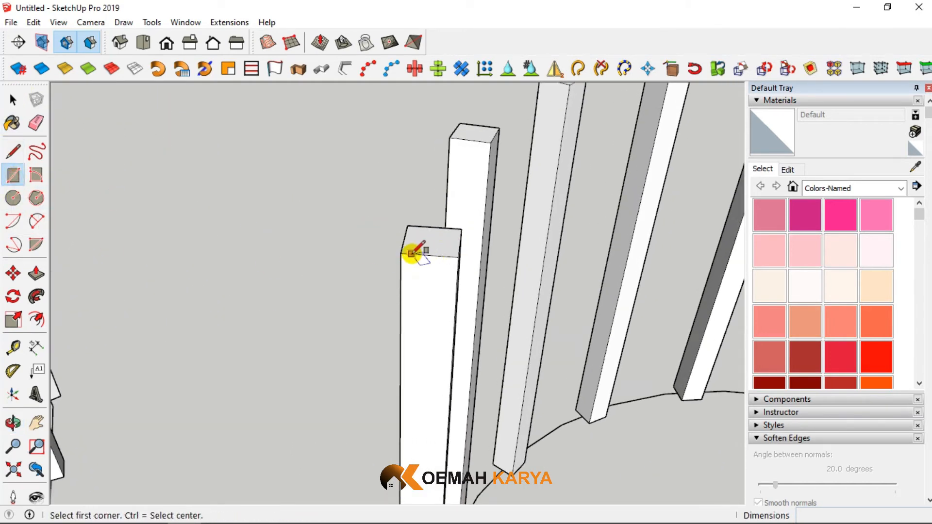
left_click(400, 253)
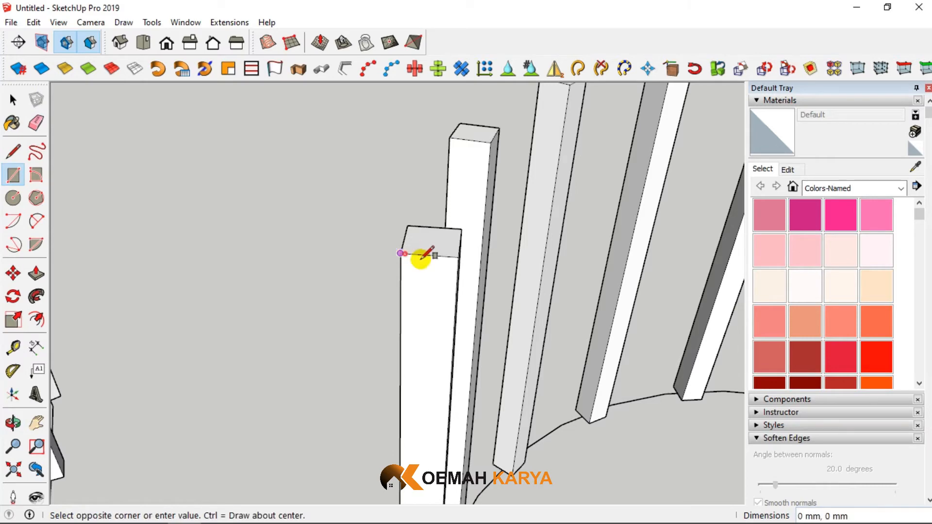
left_click(458, 274)
scroll(413, 264, "up", 1)
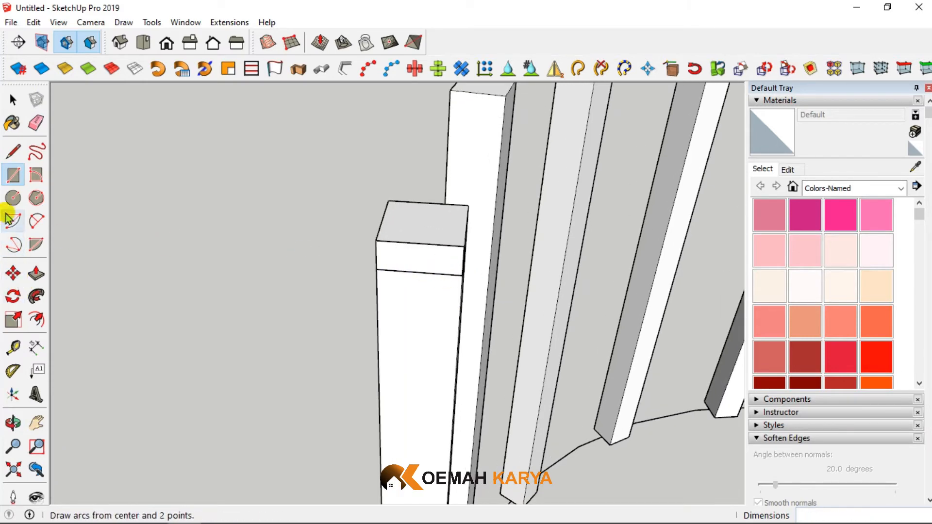
Draw a small rectangle about 17 by 8 mm hanging from the lower edge of the bar's end rectangle.
scroll(417, 267, "up", 2)
left_click(408, 276)
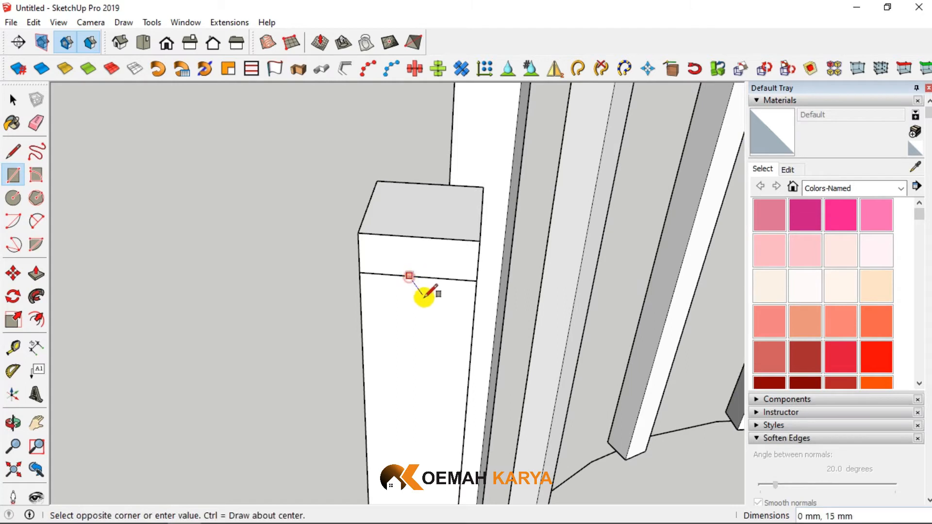
left_click(448, 293)
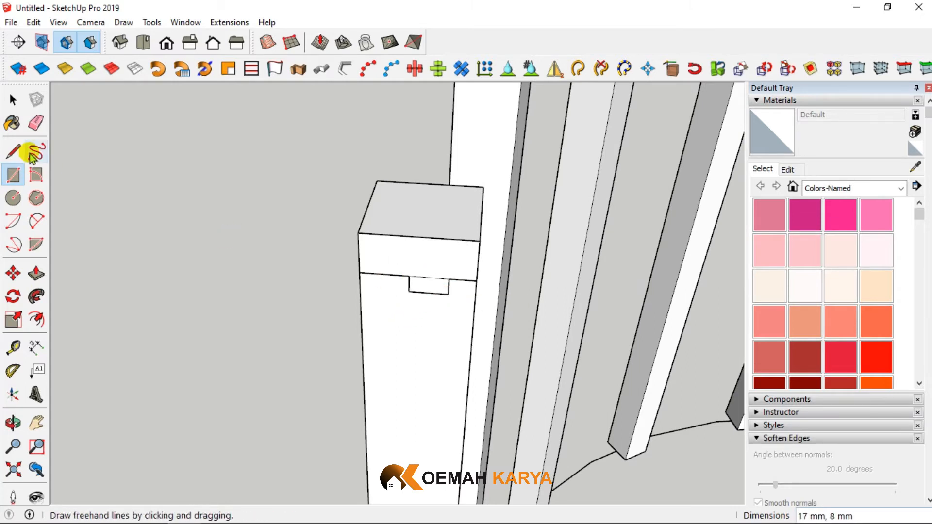
Copy the small rectangle sideways along the shared edge to centre it on the bar's width.
left_click(14, 100)
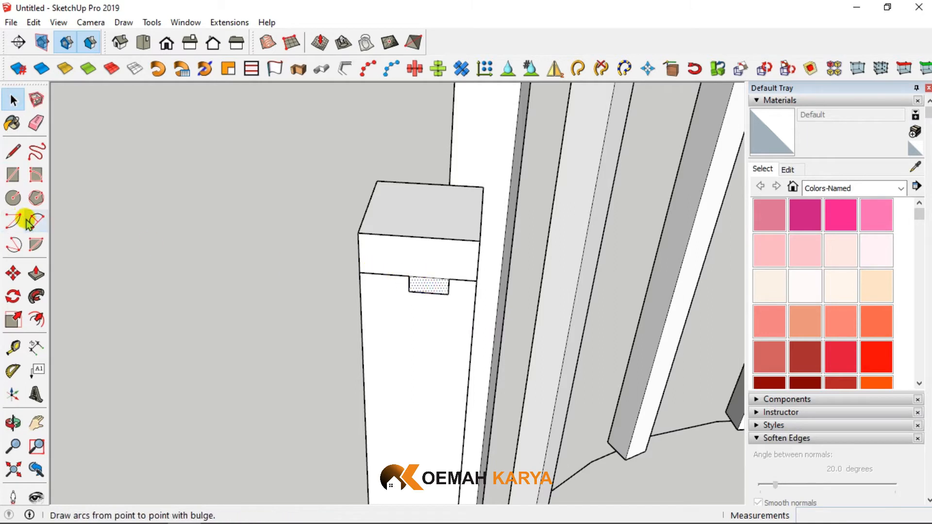
left_click(13, 274)
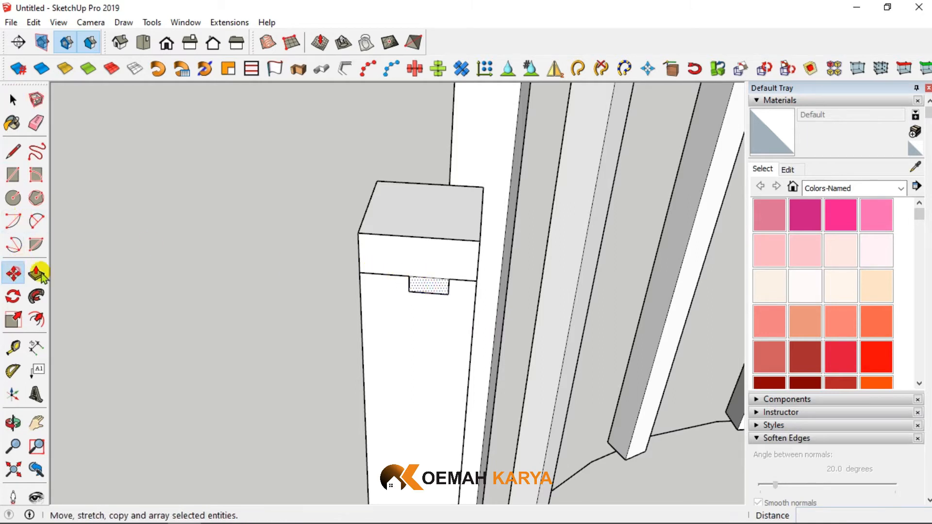
left_click(428, 277)
key("ctrl")
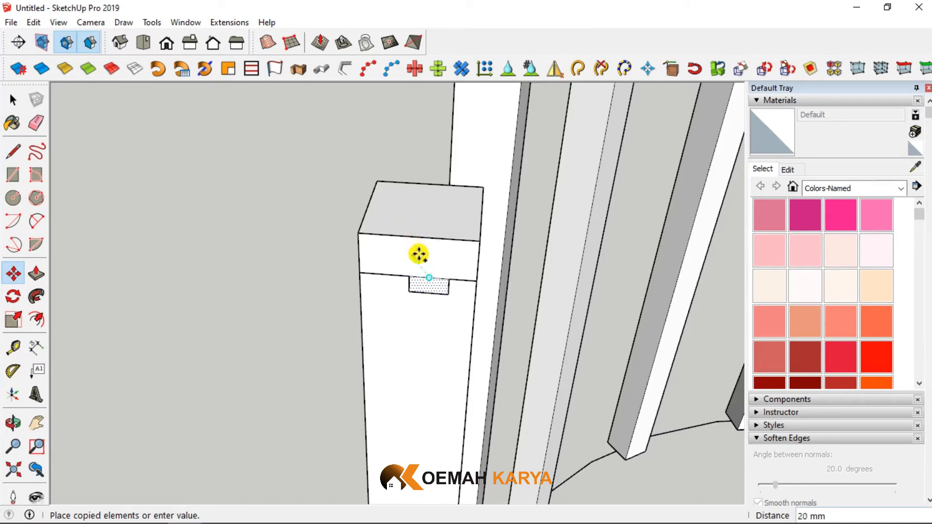
left_click(418, 281)
Erase the off-centre rectangle's leftover edges and the shared edge to form a single T-shaped rail profile.
left_click(44, 128)
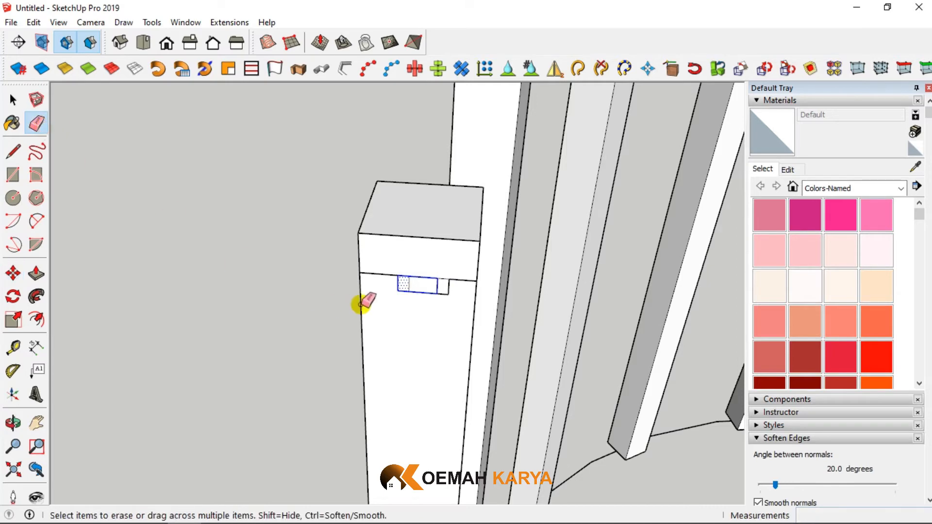
scroll(395, 287, "up", 2)
left_click(413, 278)
left_click(467, 291)
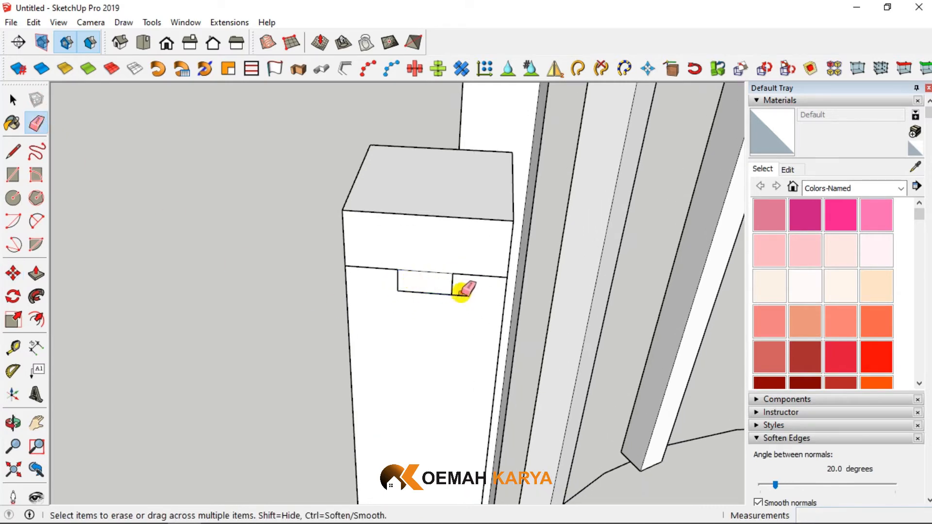
left_click(424, 272)
Group the T-shaped profile and move it up about 27 mm so its tongue rests on the bar's upper end.
left_click(13, 99)
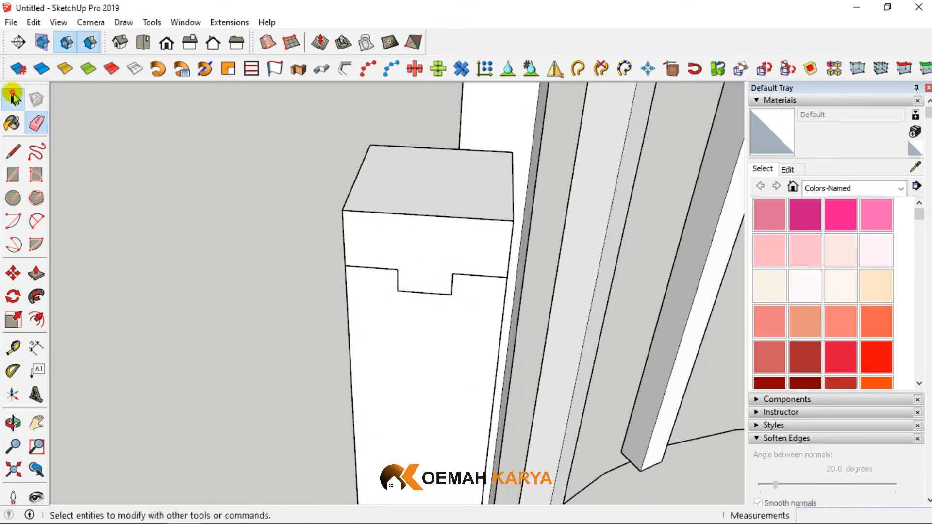
right_click(382, 234)
left_click(453, 350)
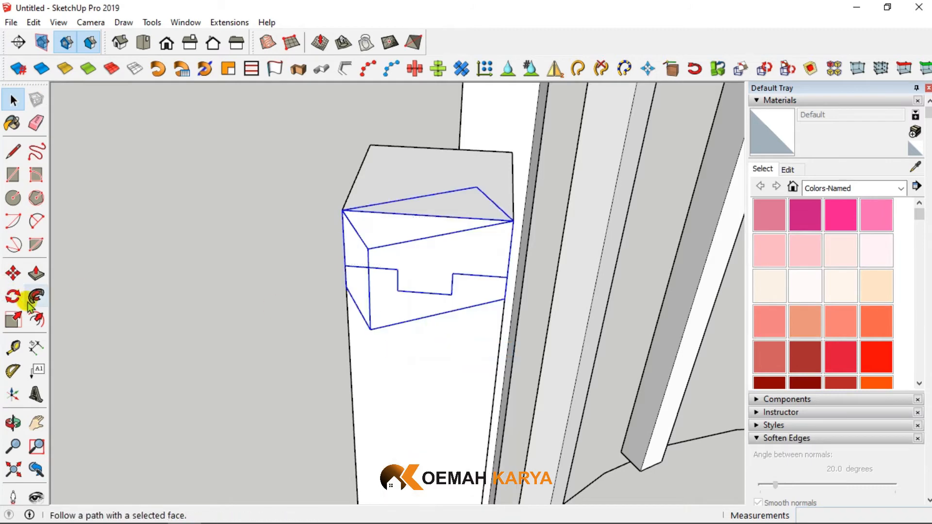
left_click(13, 273)
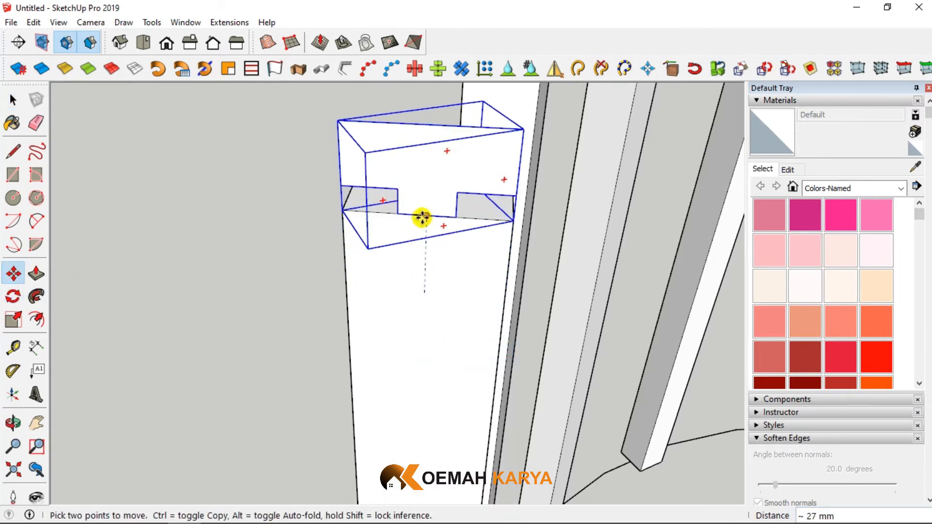
Explode the profile group and sweep the T-shaped face along the wavy path with Follow Me.
right_click(405, 176)
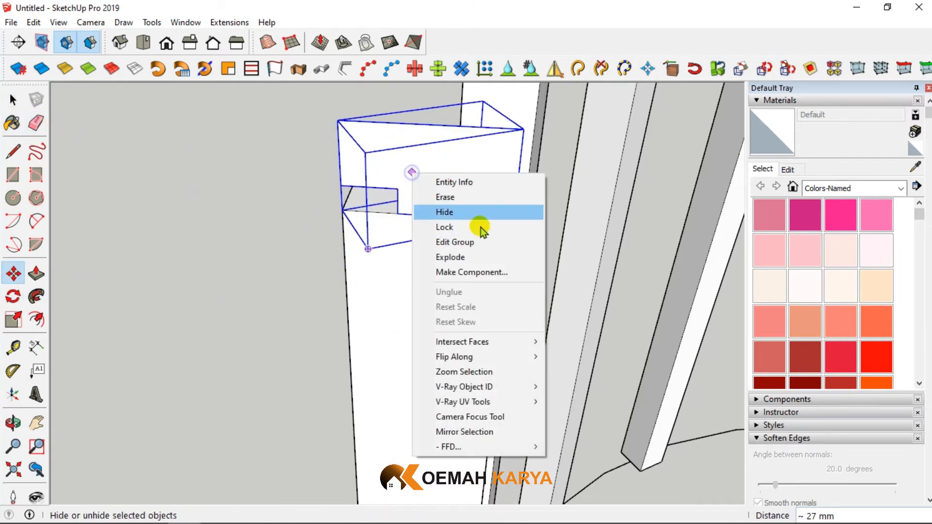
left_click(494, 258)
scroll(302, 296, "down", 5)
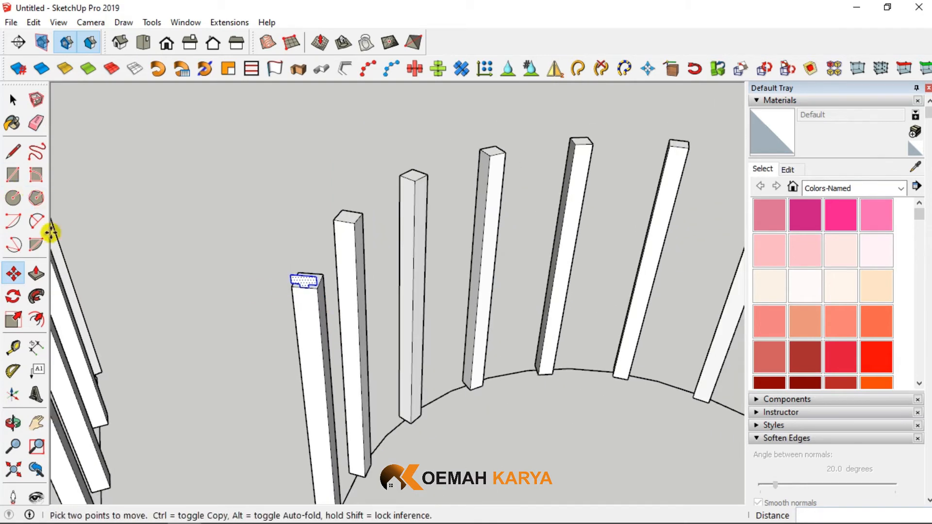
left_click(11, 101)
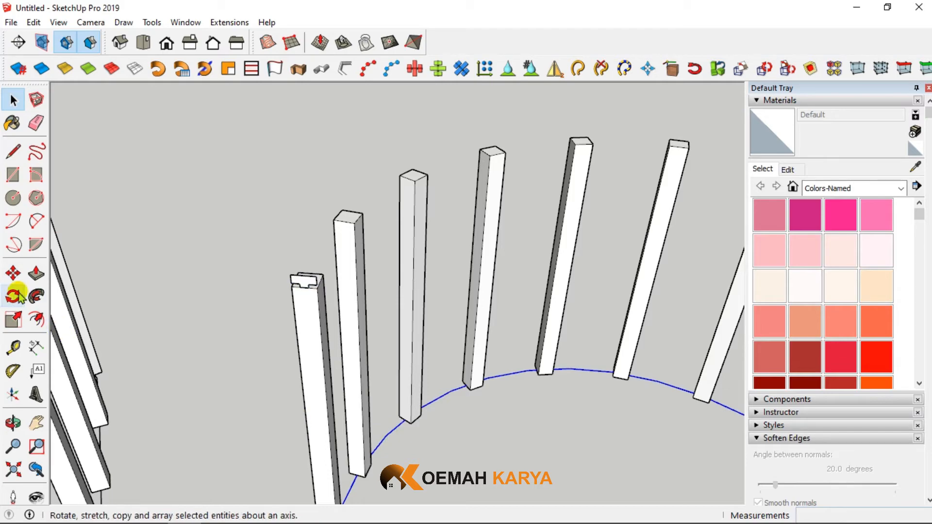
left_click(36, 296)
scroll(306, 281, "up", 3)
left_click(310, 288)
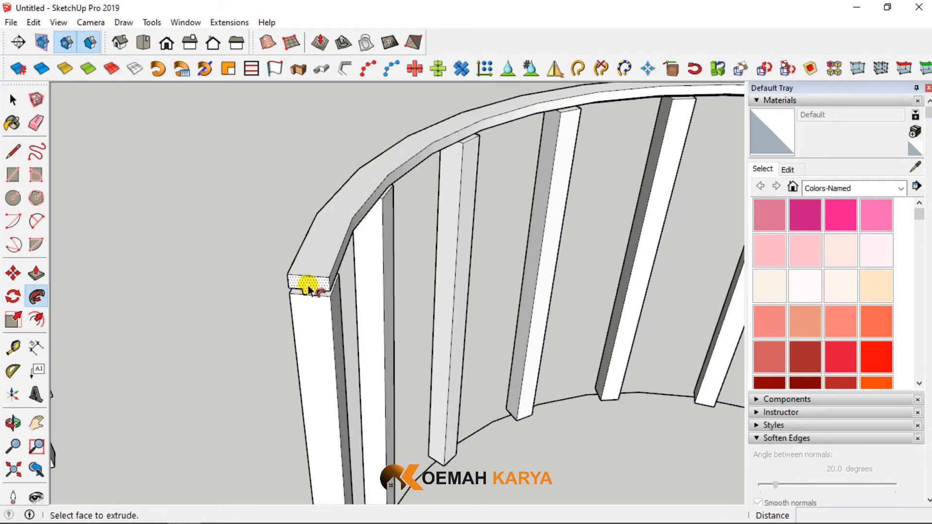
Examine the wavy railing and its swept top rail from several distances.
scroll(294, 266, "down", 5)
middle_click_drag(548, 323, 306, 265)
scroll(306, 264, "down", 6)
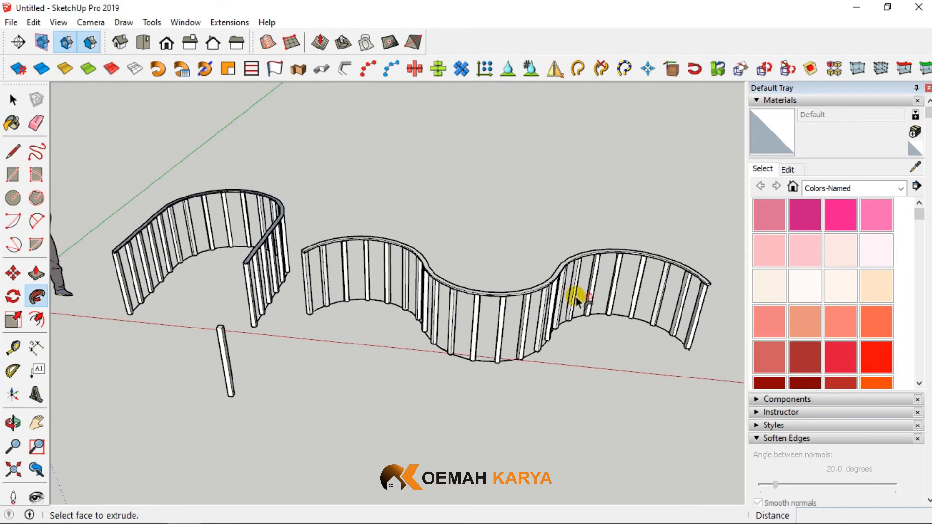
scroll(686, 299, "up", 4)
scroll(694, 304, "down", 3)
scroll(261, 307, "up", 8)
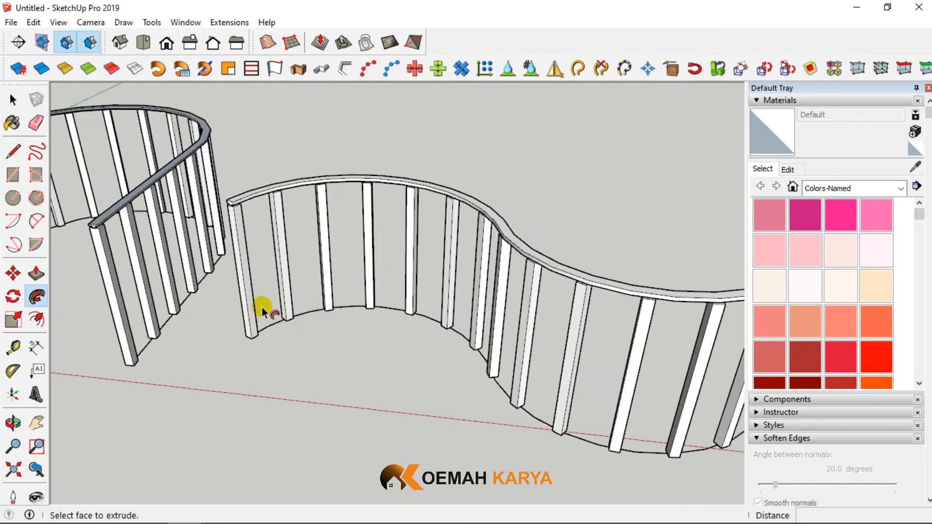
scroll(248, 231, "down", 5)
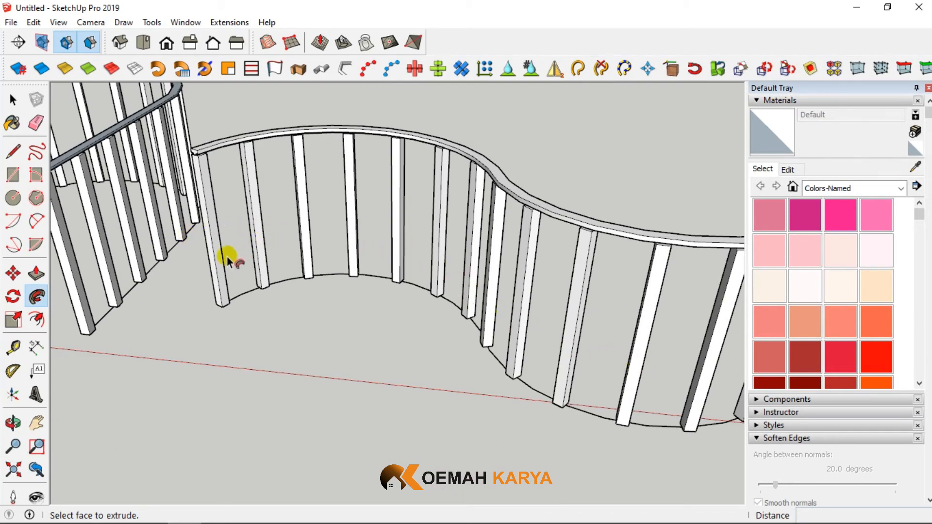
Open the first bar of the wavy railing for editing and bring its foot into close view.
left_click(13, 100)
scroll(474, 287, "down", 5)
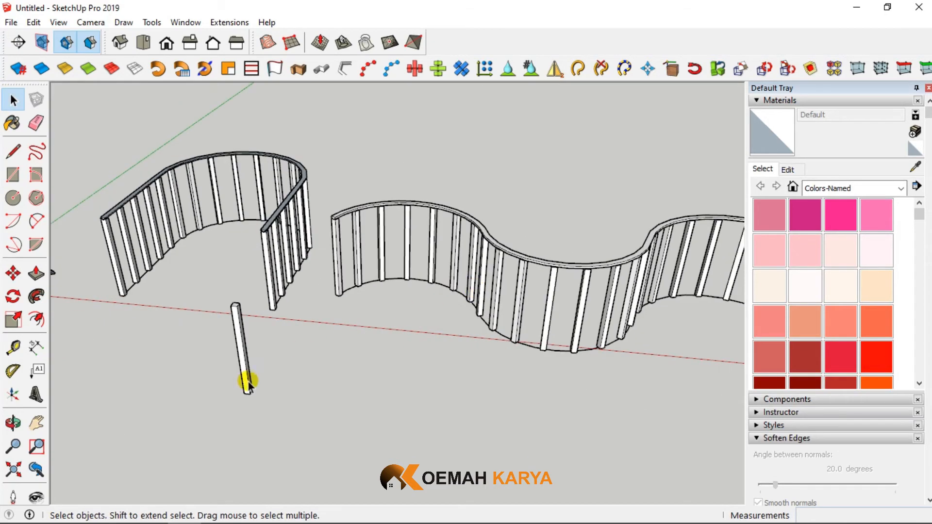
left_click(241, 369)
scroll(241, 368, "up", 3)
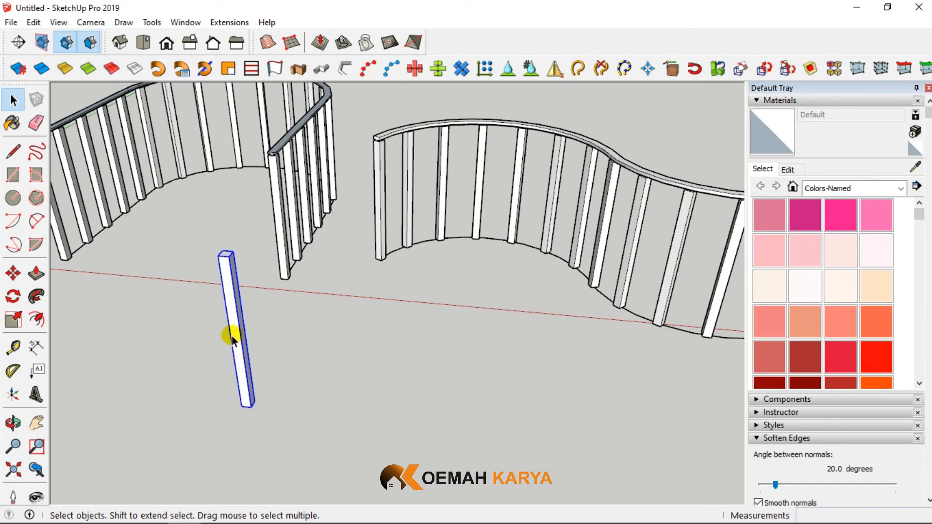
scroll(369, 252, "up", 3)
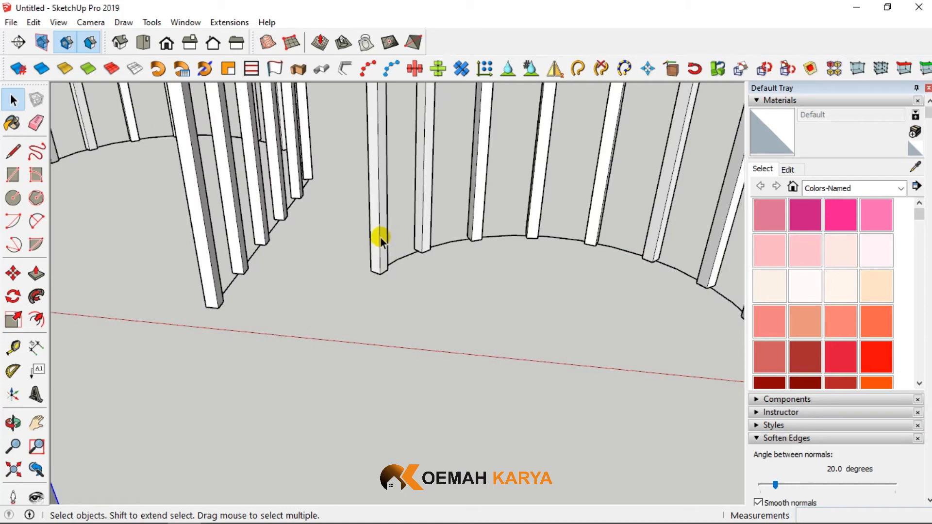
scroll(357, 378, "down", 5)
scroll(374, 255, "up", 3)
left_click(364, 312)
scroll(362, 311, "up", 2)
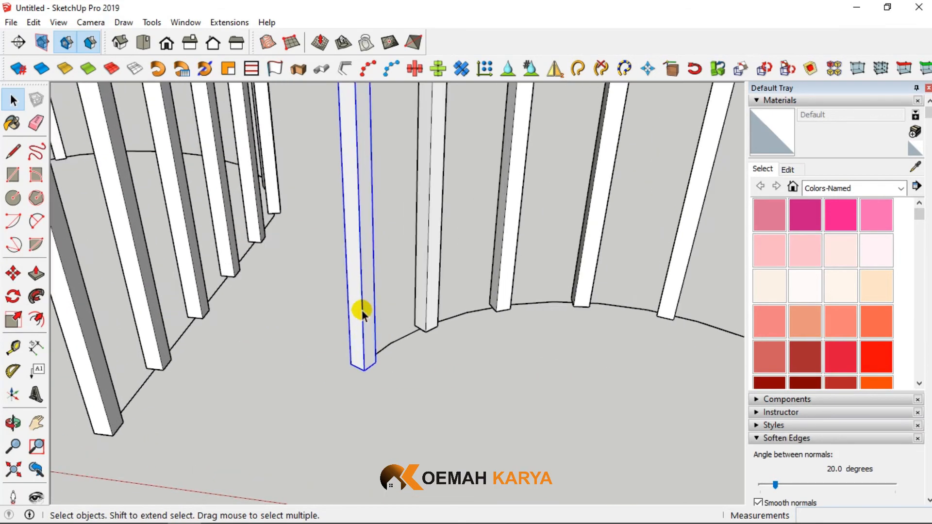
middle_click_drag(358, 306, 343, 380)
scroll(406, 310, "down", 2)
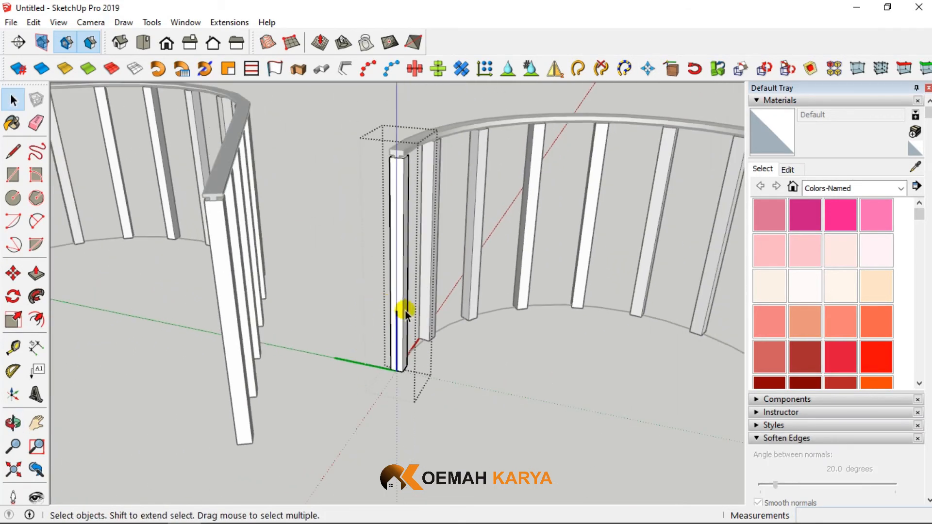
scroll(406, 310, "up", 2)
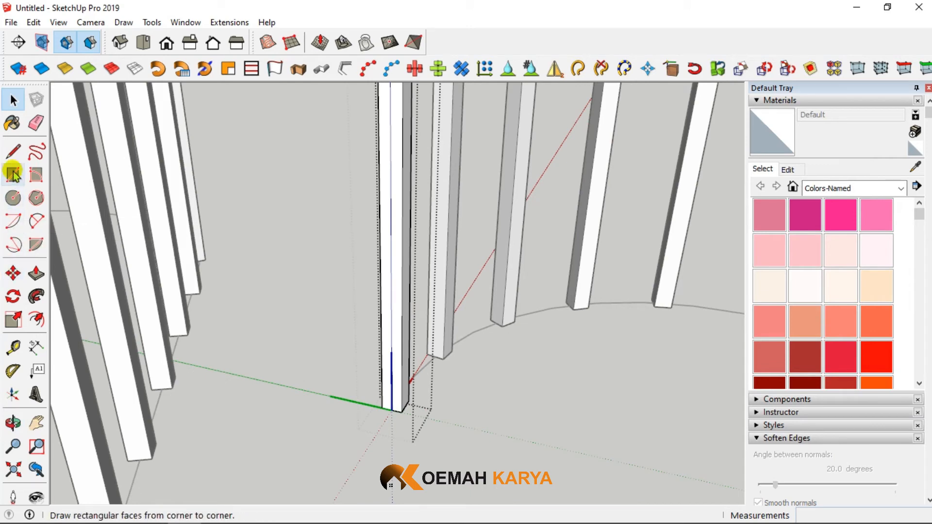
Try a circle with a 15 mm radius centred on the midpoint of the bar's lower front edge.
left_click(13, 198)
scroll(392, 391, "up", 2)
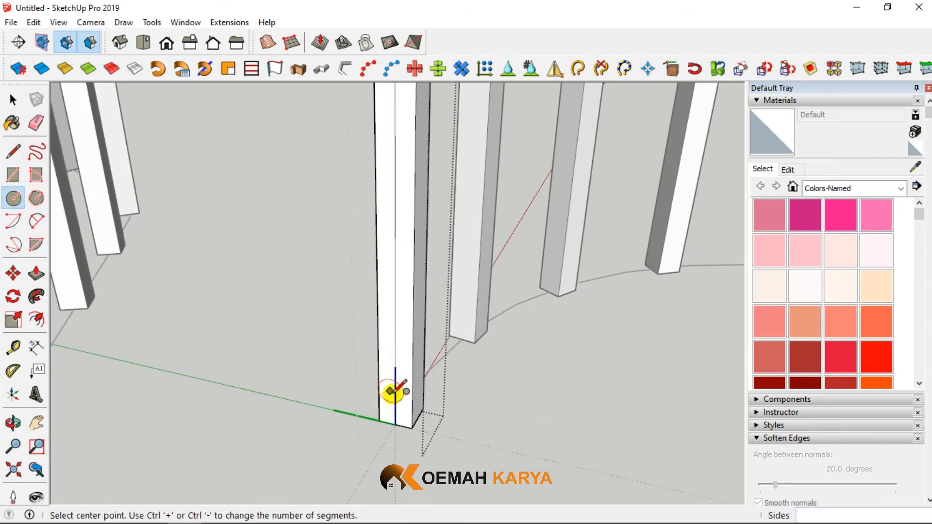
left_click(396, 424)
scroll(406, 423, "up", 2)
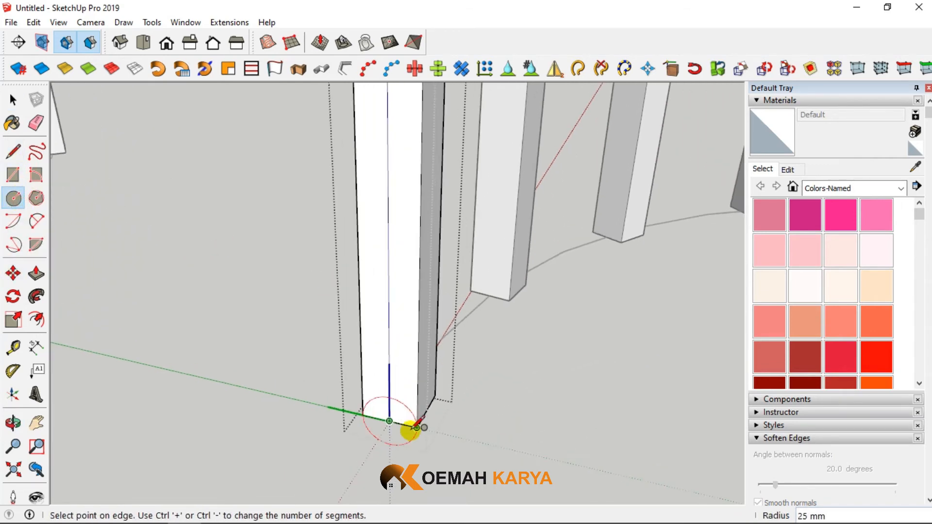
scroll(416, 426, "up", 1)
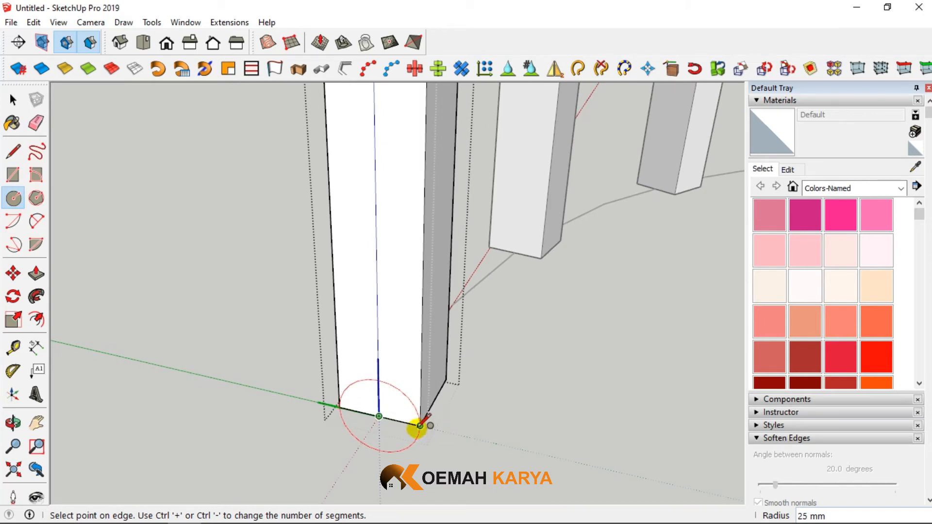
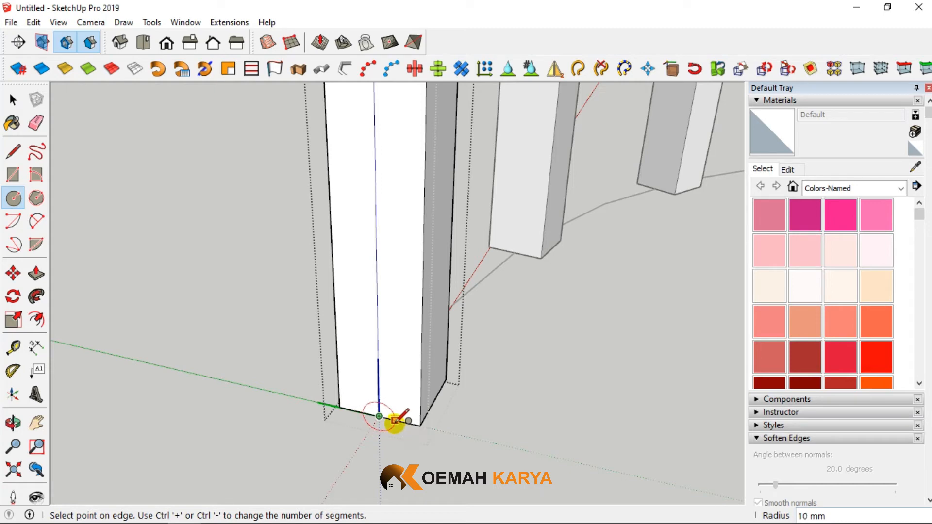
left_click(396, 420)
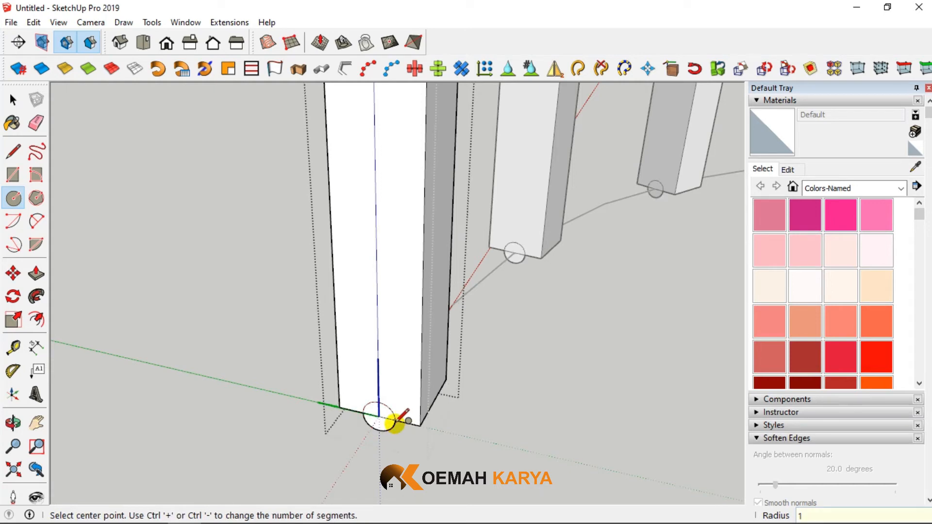
key("Return")
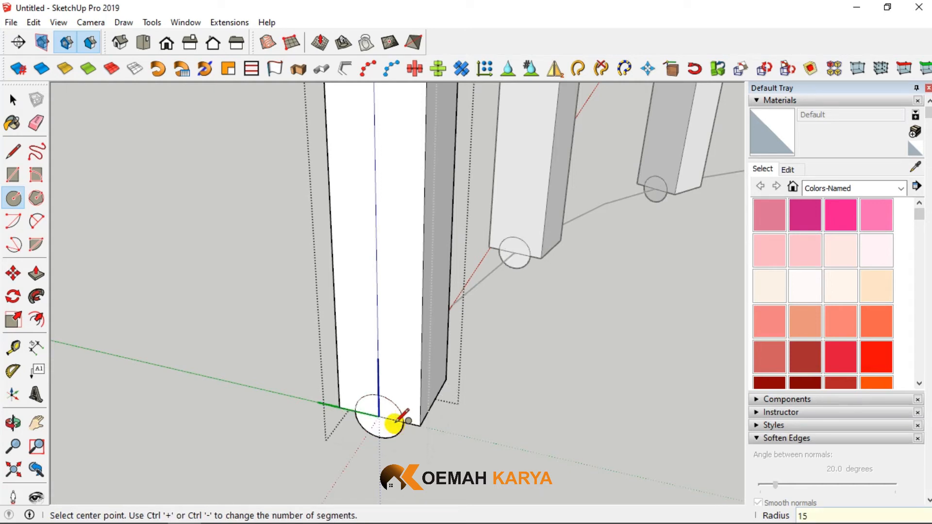
key("ctrl+z")
Draw a circle with a 10 mm radius centred on the midpoint of the bar's lower front edge and select it.
left_click(379, 416)
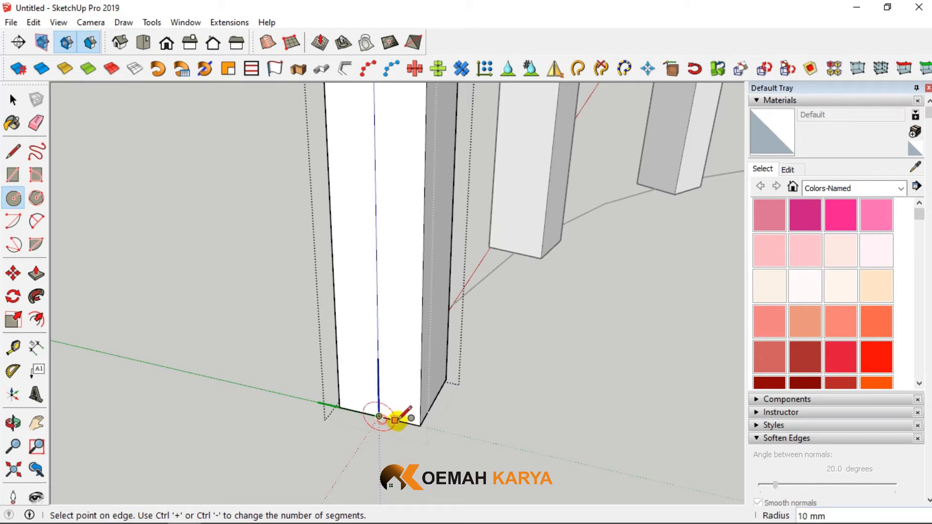
left_click(398, 421)
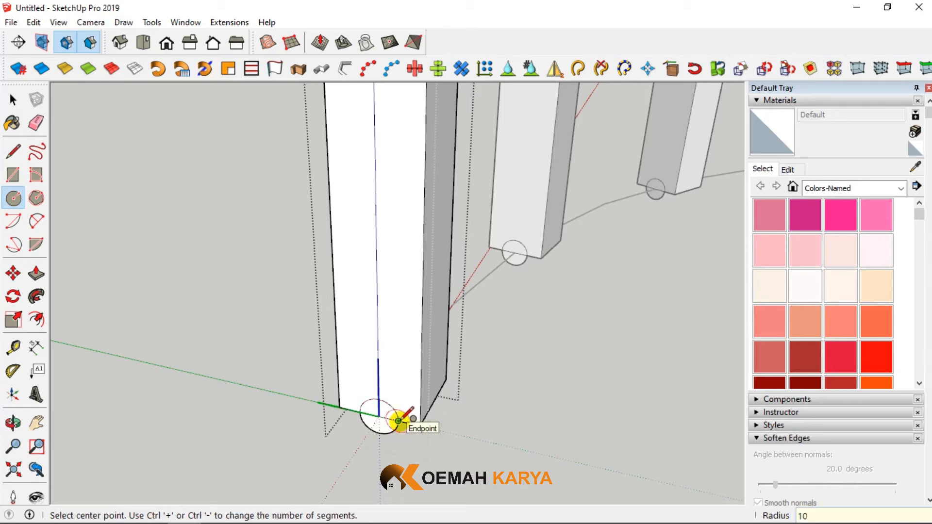
left_click(13, 100)
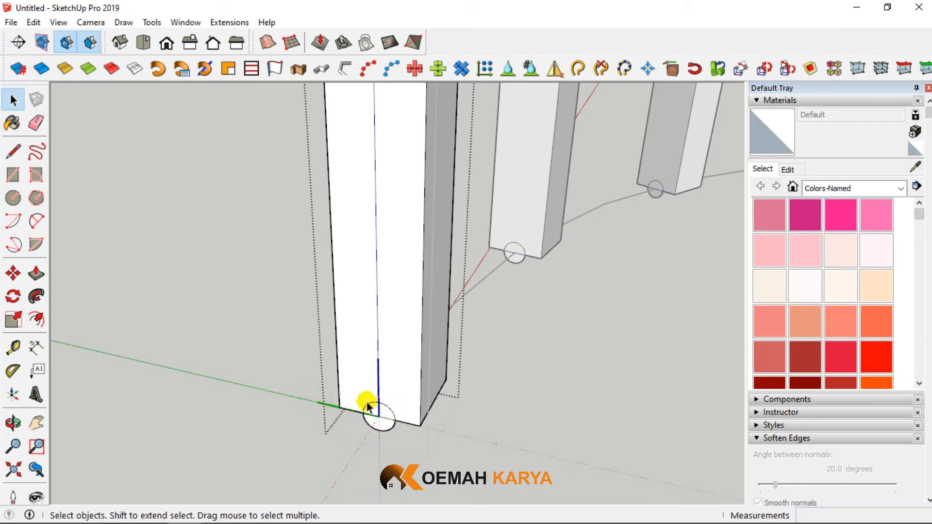
left_click_drag(404, 450, 403, 450)
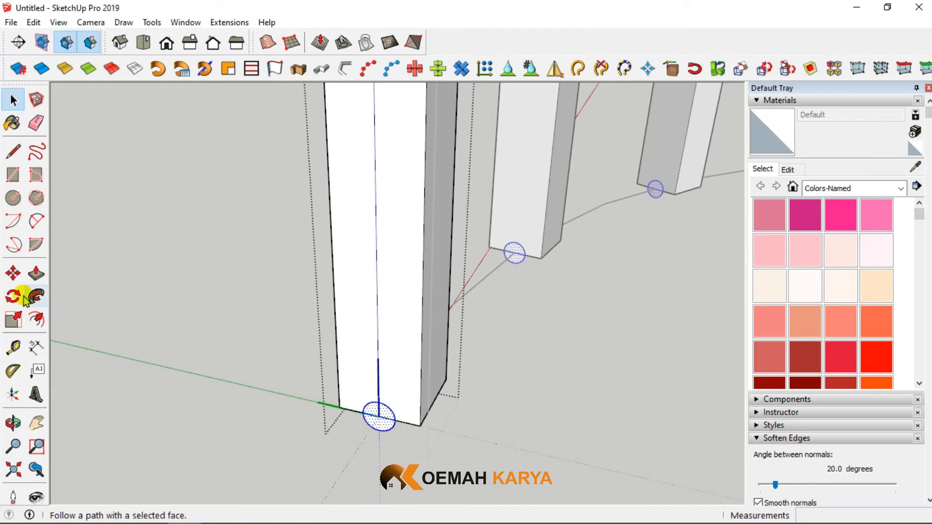
Copy the circle straight up the bar from its foot to just below the bar's upper end.
left_click(13, 273)
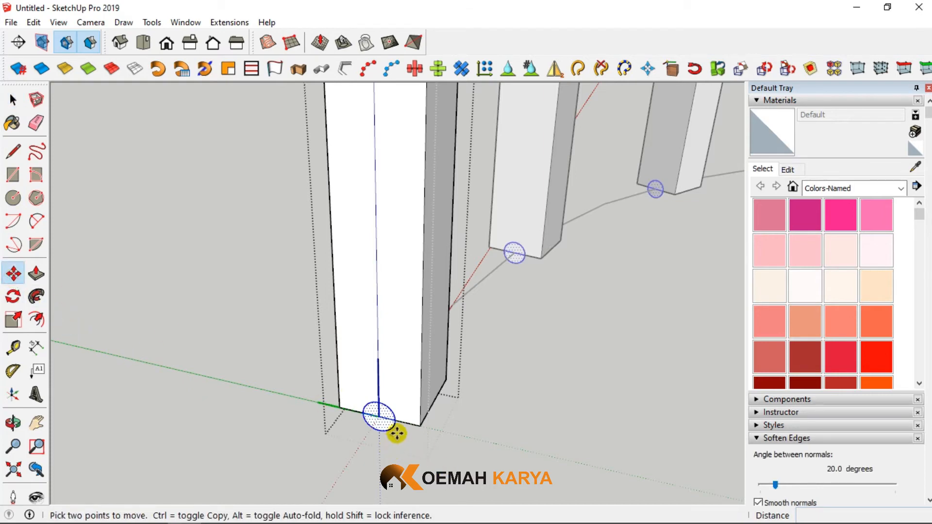
left_click(377, 415)
key("ctrl")
scroll(369, 359, "down", 2)
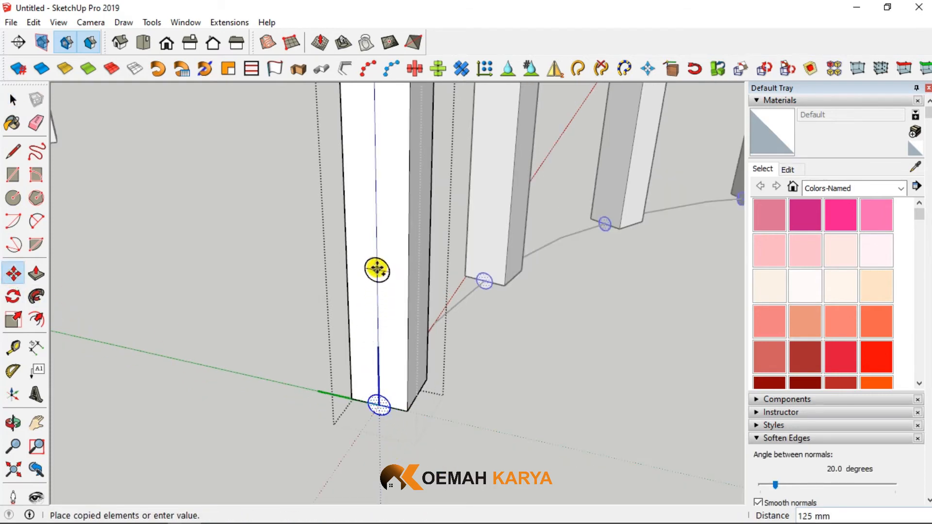
scroll(378, 235, "down", 2)
scroll(379, 235, "down", 3)
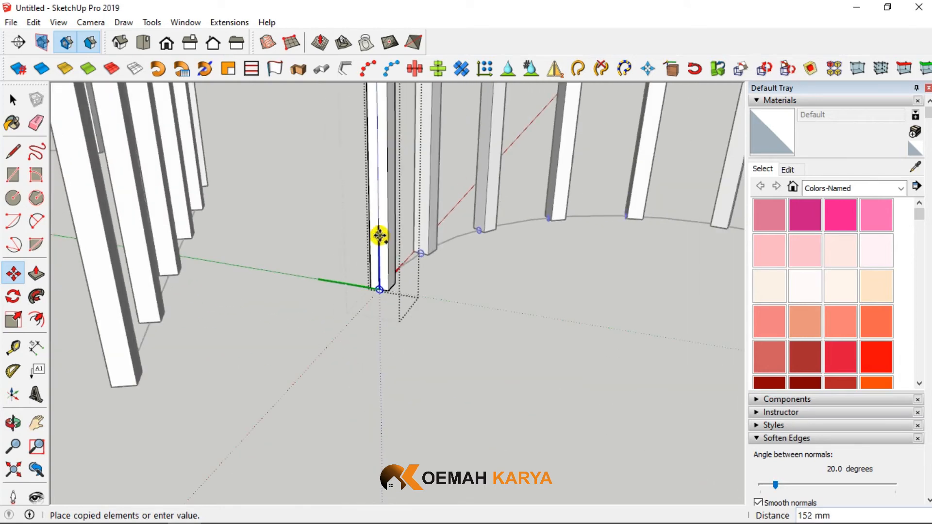
scroll(377, 114, "up", 5)
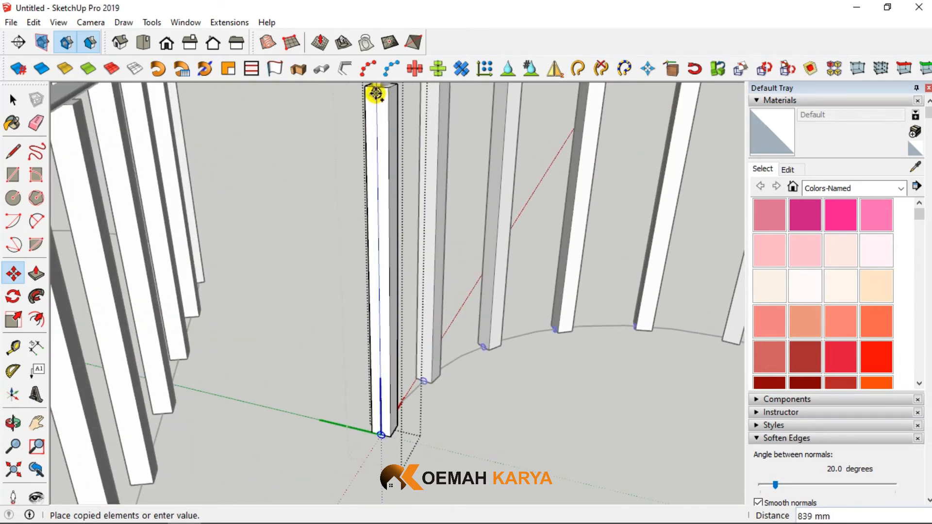
left_click(373, 116)
scroll(383, 206, "down", 3)
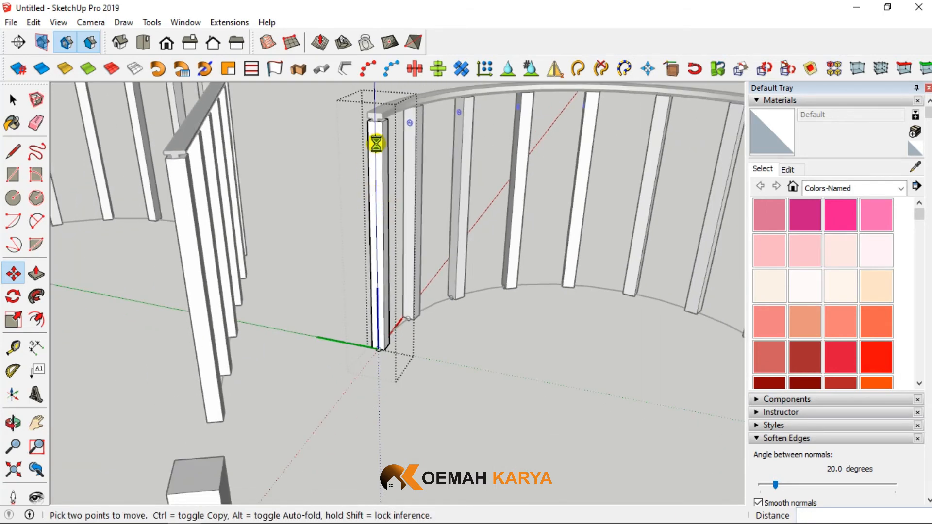
Copy the upper circle down the bar's front face to about 200 mm above its foot.
scroll(376, 143, "up", 5)
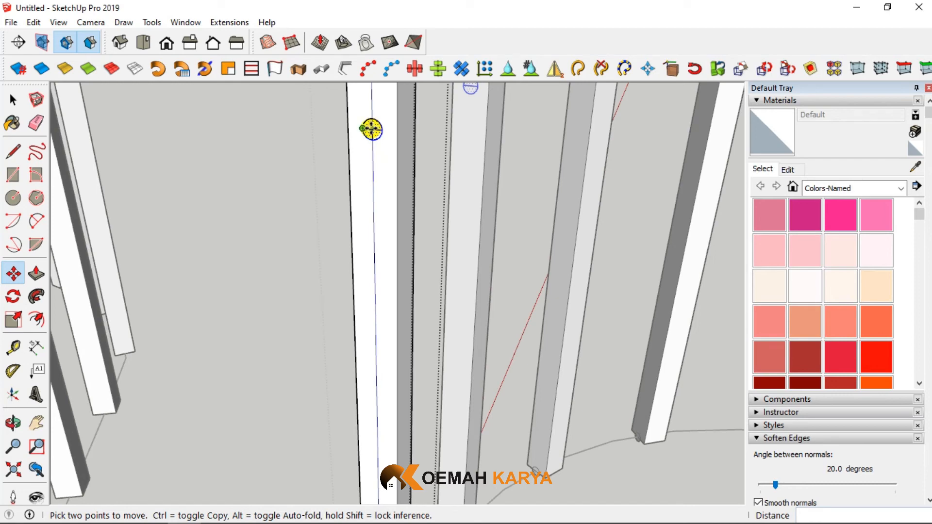
left_click(372, 129)
scroll(371, 130, "down", 3)
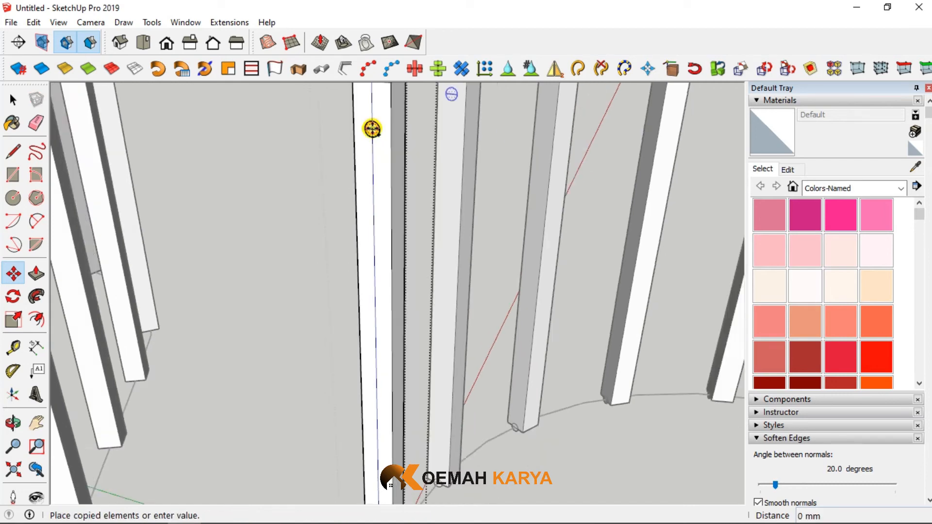
scroll(378, 287, "down", 4)
scroll(377, 390, "up", 3)
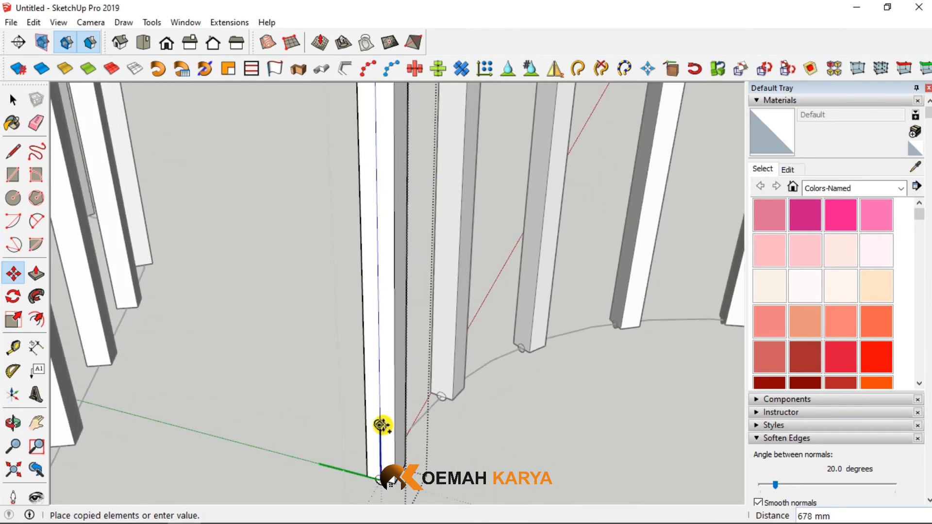
left_click(381, 382)
Erase the remaining half circle at the foot of the bar.
left_click(36, 123)
scroll(389, 378, "down", 3)
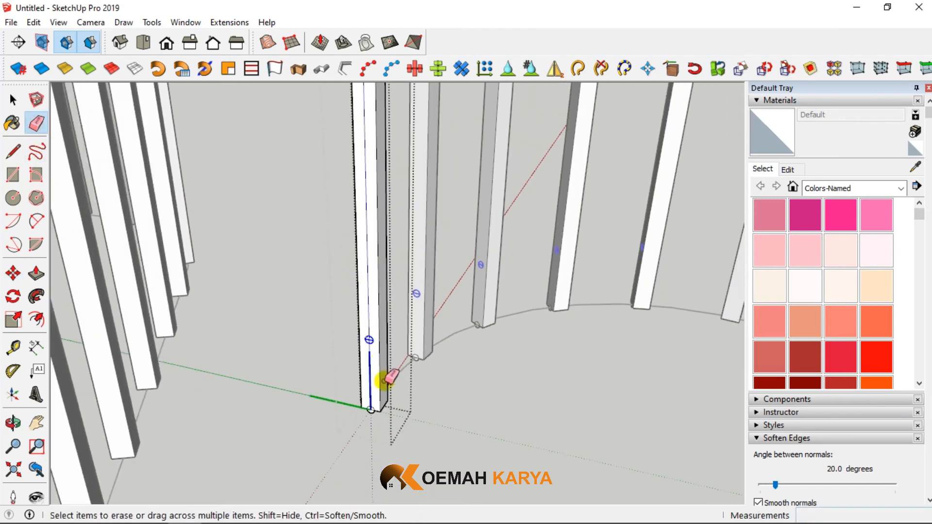
scroll(376, 400, "up", 5)
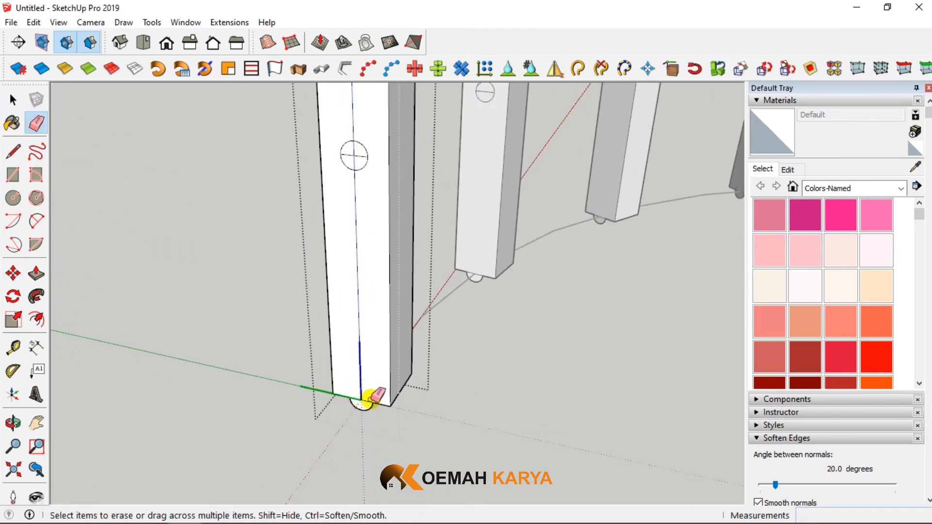
left_click(361, 411)
scroll(354, 421, "down", 1)
left_click(5, 93)
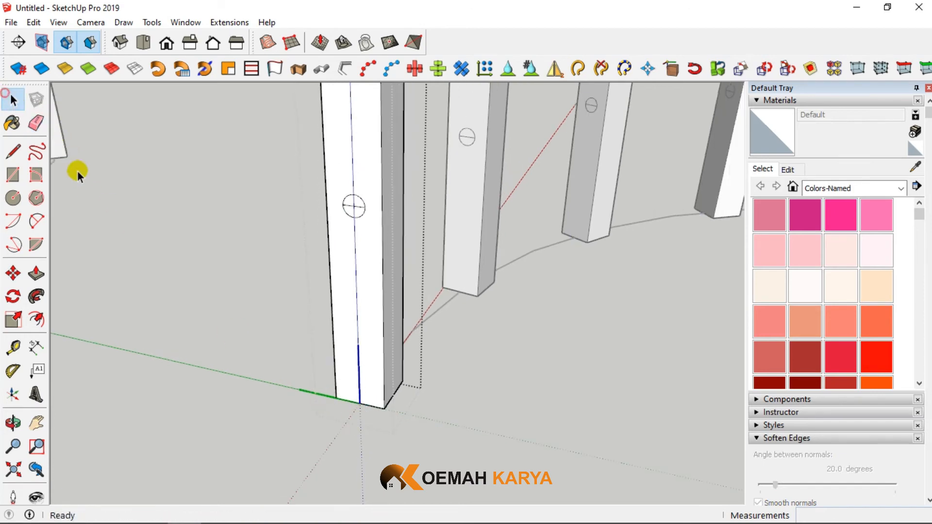
Erase the dividing lines inside the lower and upper circles on the bar's front face.
scroll(302, 386, "down", 2)
scroll(322, 301, "up", 2)
scroll(328, 275, "up", 2)
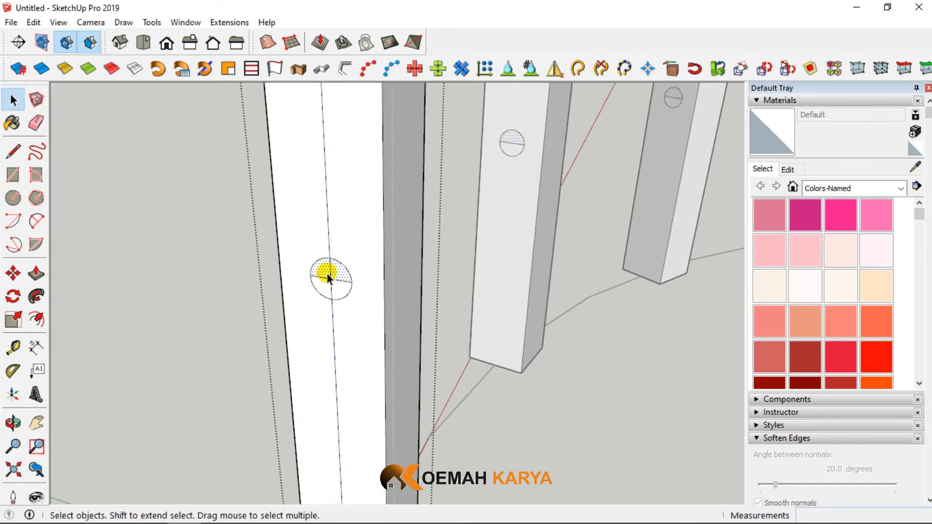
left_click(36, 123)
left_click(326, 279)
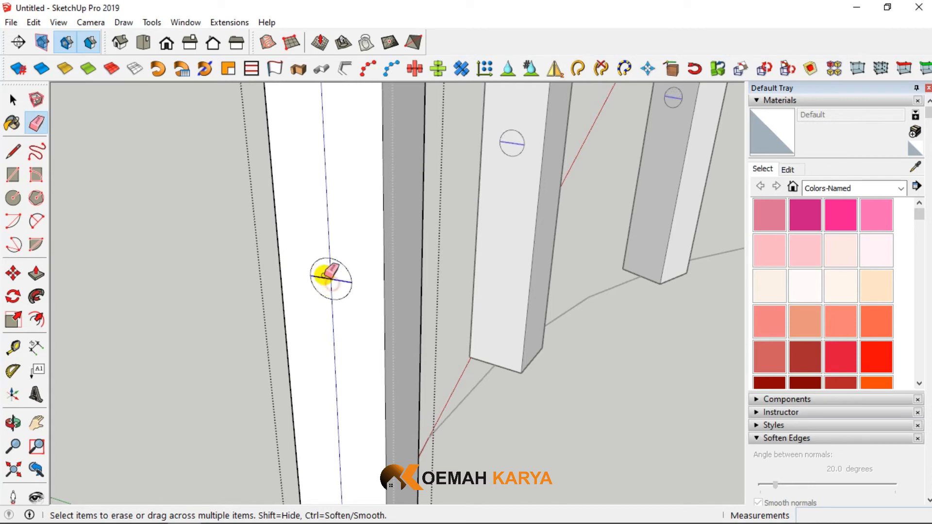
scroll(330, 281, "down", 6)
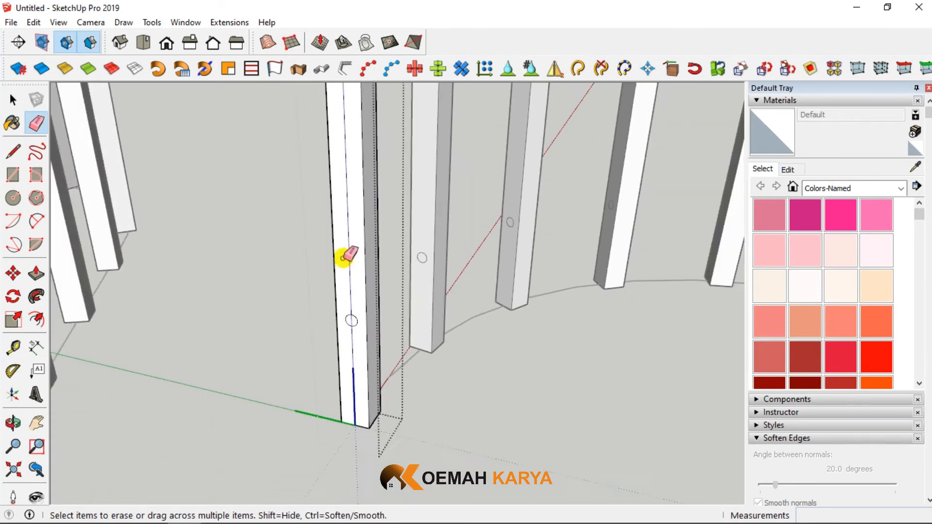
scroll(352, 189, "down", 3)
scroll(350, 156, "up", 6)
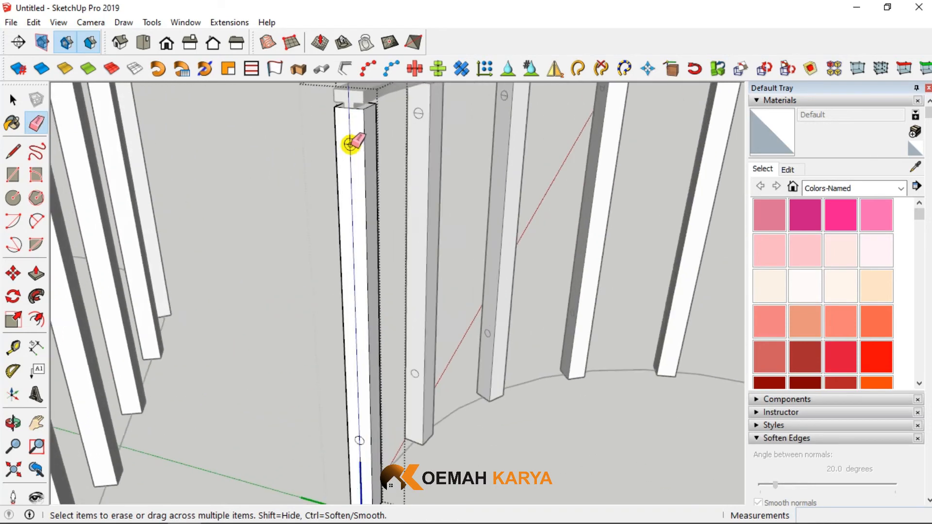
Push the upper circle 50 mm through the bar to cut a hole.
left_click(36, 273)
scroll(348, 148, "up", 2)
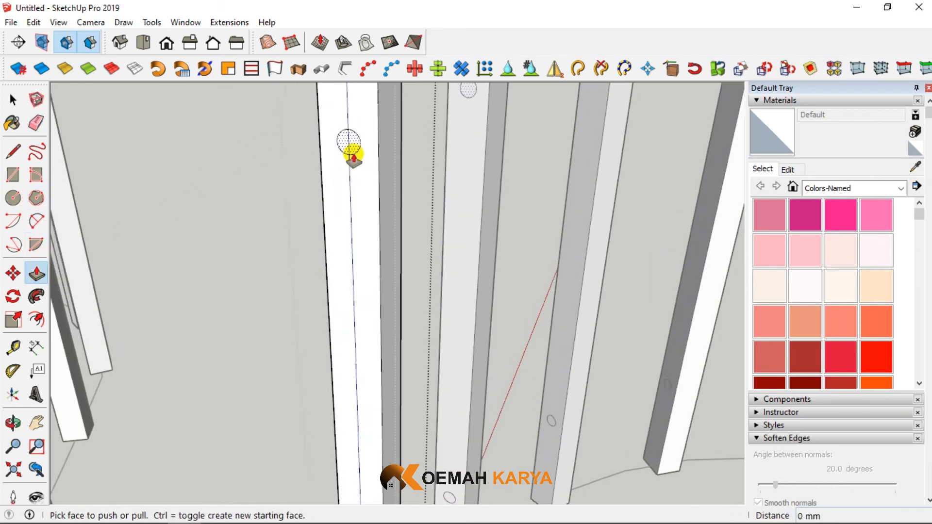
left_click(342, 143)
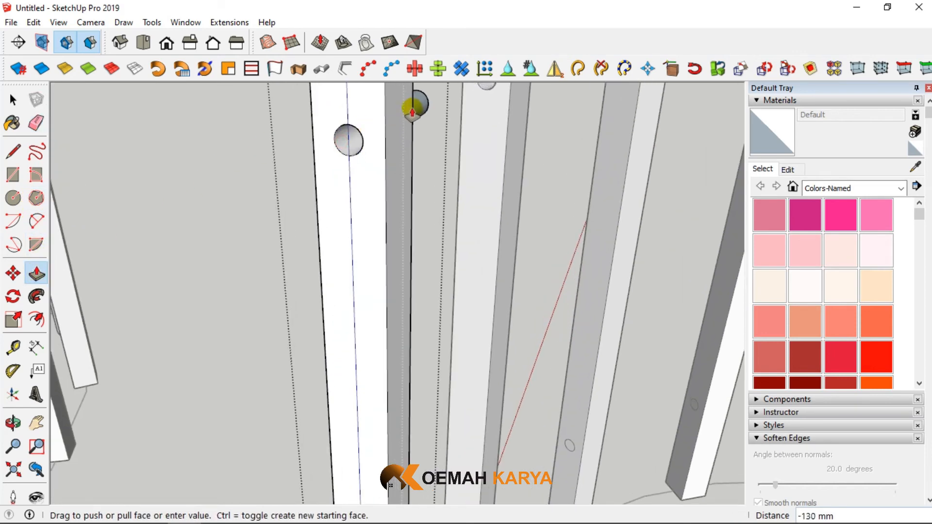
left_click(414, 98)
scroll(393, 221, "down", 2)
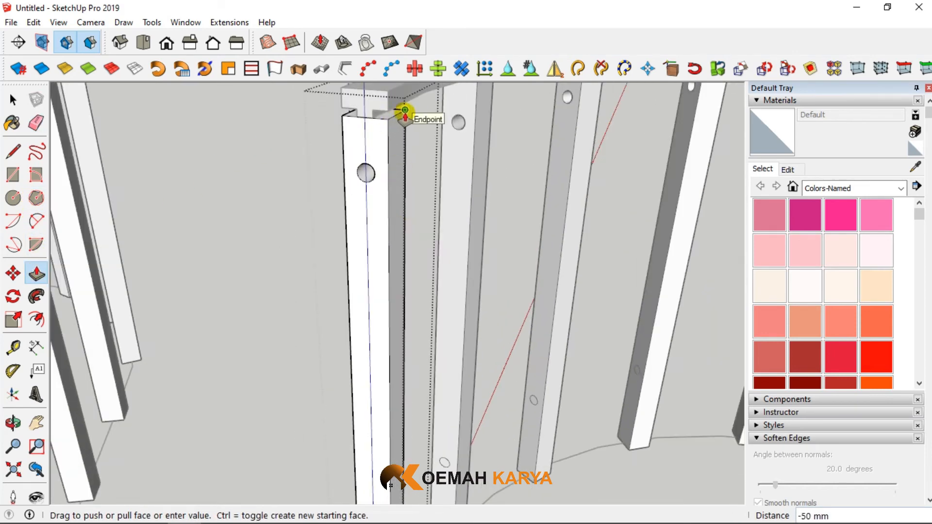
left_click(405, 111)
Push the lower circle 50 mm through the bar to cut a second hole, and finish editing the bar.
scroll(366, 174, "down", 2)
scroll(376, 424, "up", 3)
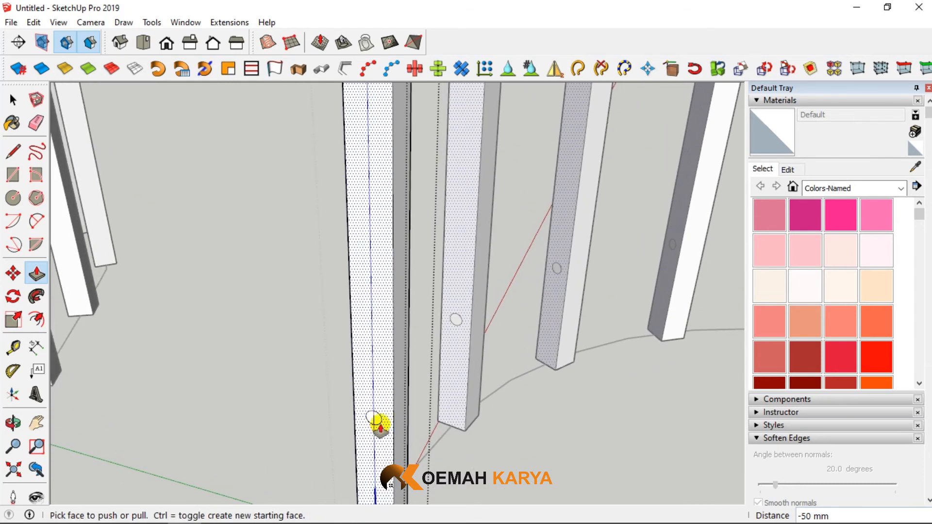
left_click(375, 421)
scroll(408, 359, "down", 2)
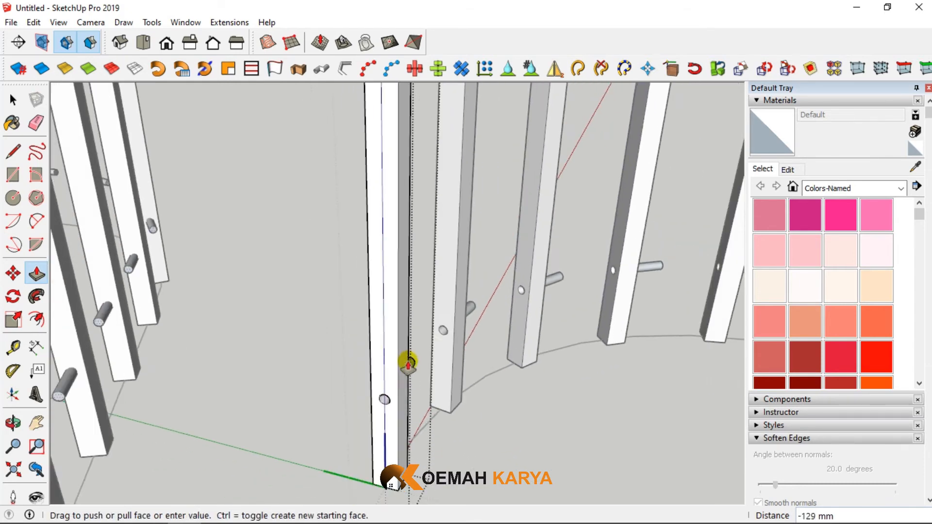
scroll(412, 465, "up", 2)
left_click(407, 461)
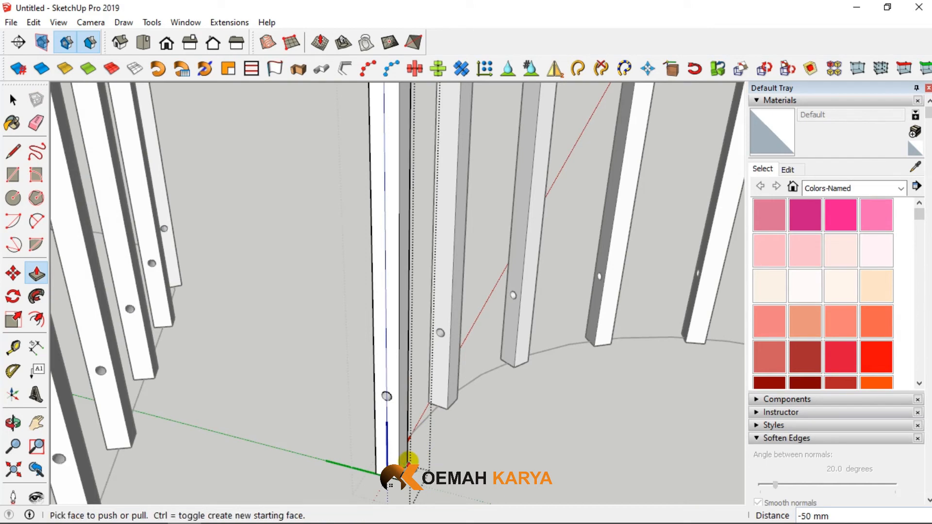
left_click(13, 99)
left_click(201, 188)
scroll(372, 249, "down", 5)
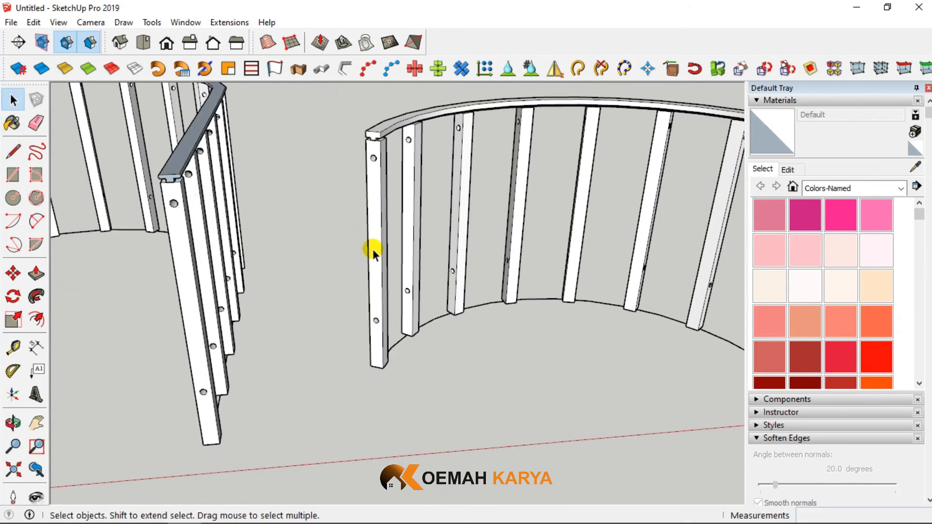
Examine the holes in the bars of both railings from several distances.
scroll(179, 345, "down", 3)
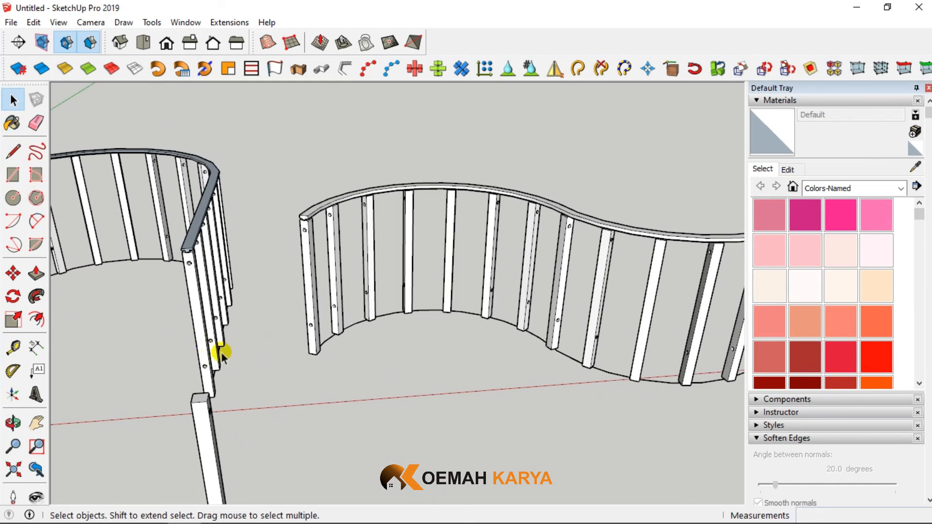
scroll(203, 384, "down", 4)
scroll(287, 330, "up", 6)
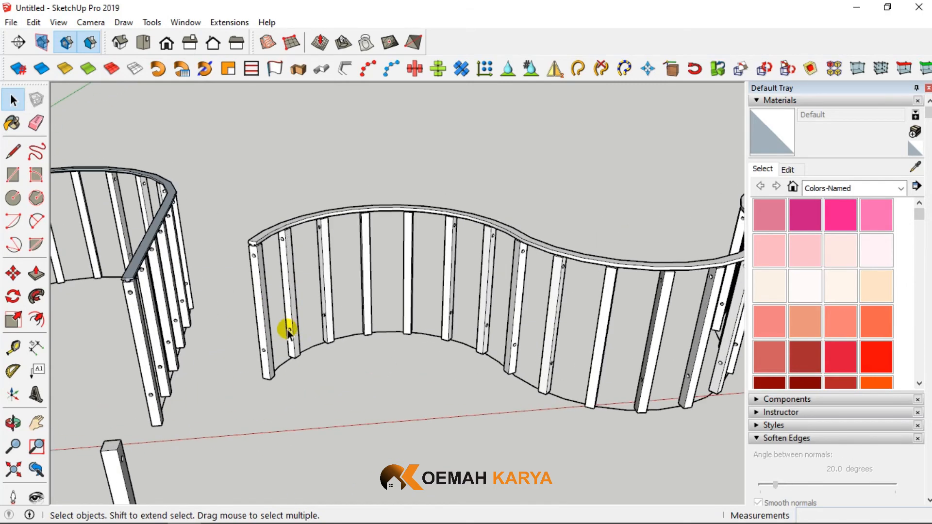
scroll(275, 376, "up", 2)
scroll(266, 347, "up", 4)
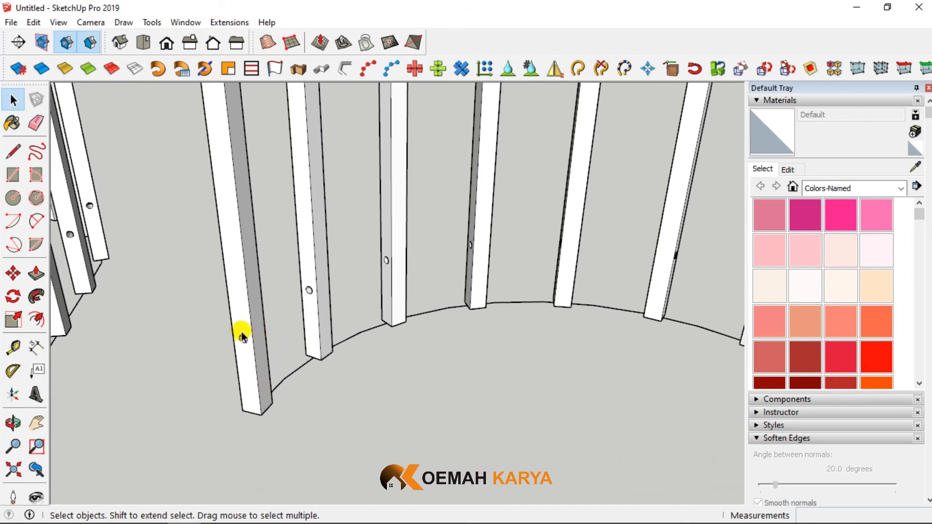
scroll(242, 336, "down", 2)
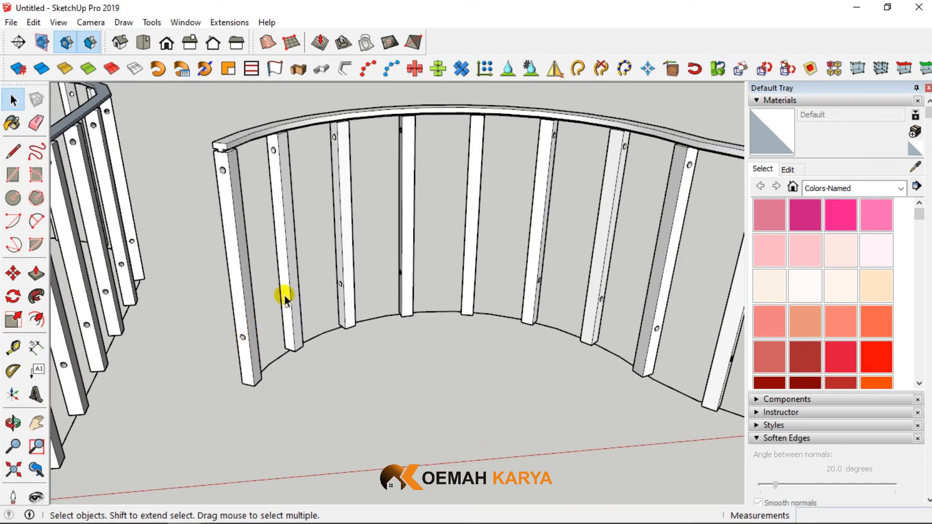
scroll(606, 304, "down", 3)
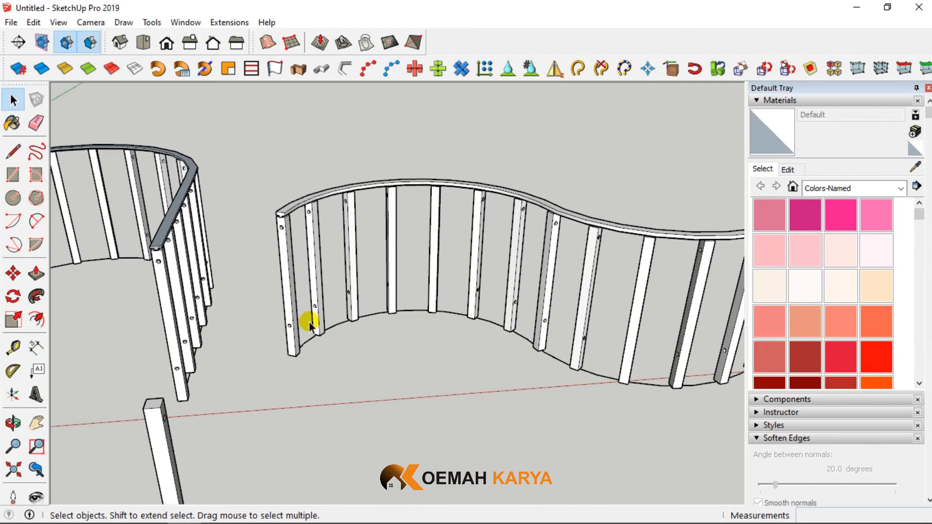
scroll(279, 322, "up", 2)
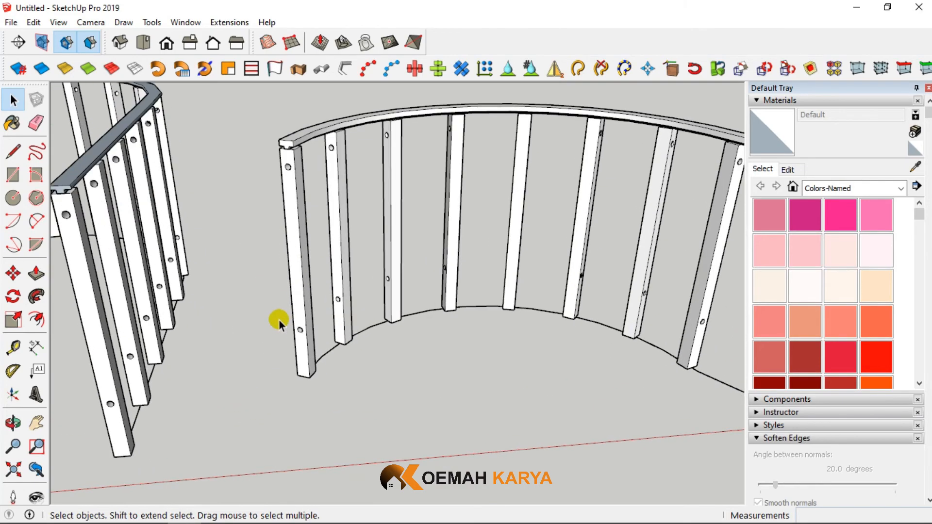
scroll(313, 334, "up", 3)
scroll(309, 333, "down", 3)
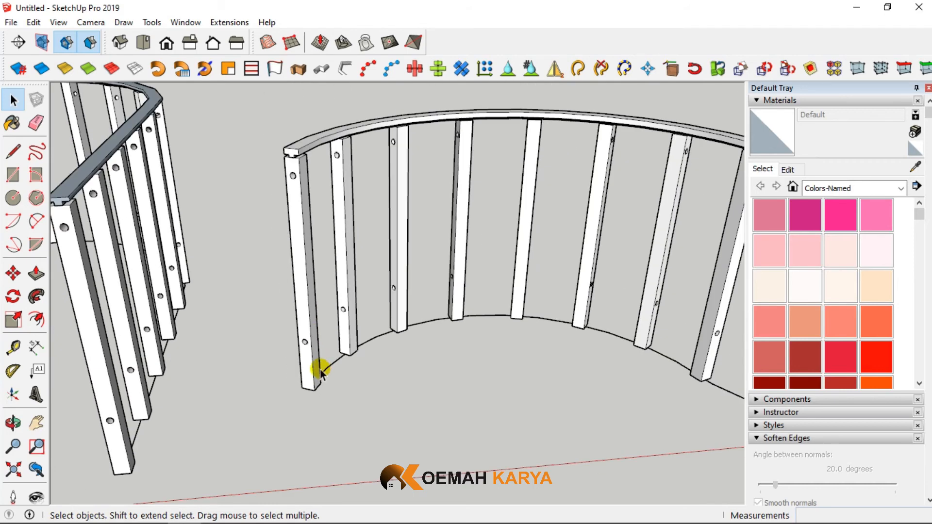
scroll(309, 211, "up", 3)
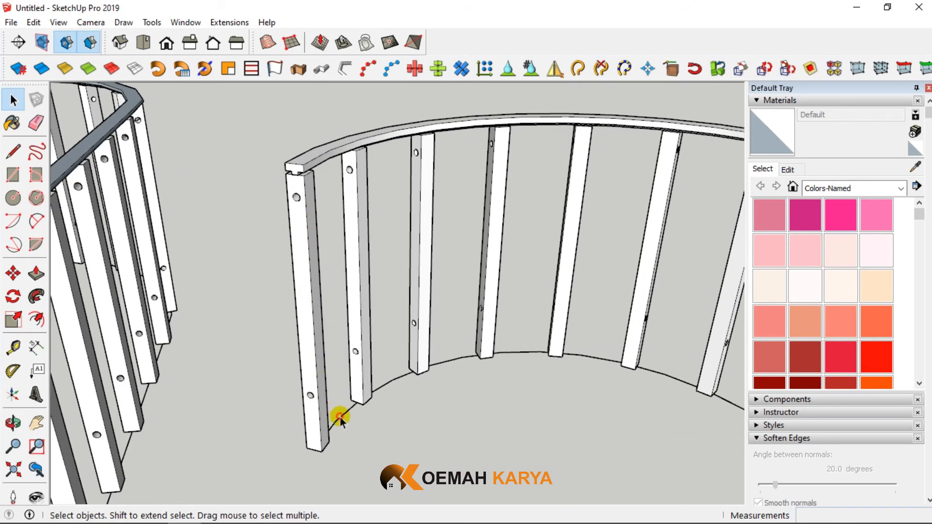
Copy the wavy path curve 199 mm up from the bars' feet to the centres of the lower holes.
left_click(337, 413)
scroll(345, 419, "up", 2)
scroll(347, 421, "up", 1)
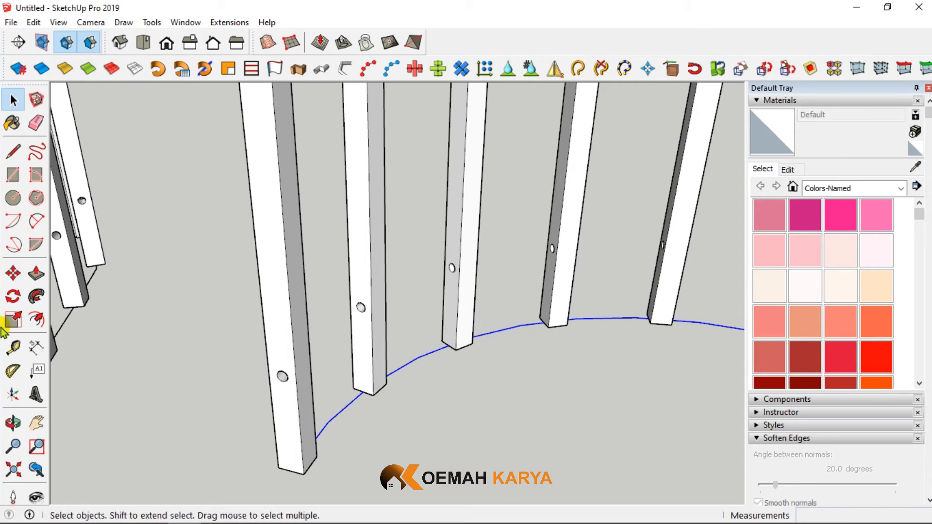
left_click(13, 273)
scroll(357, 402, "up", 2)
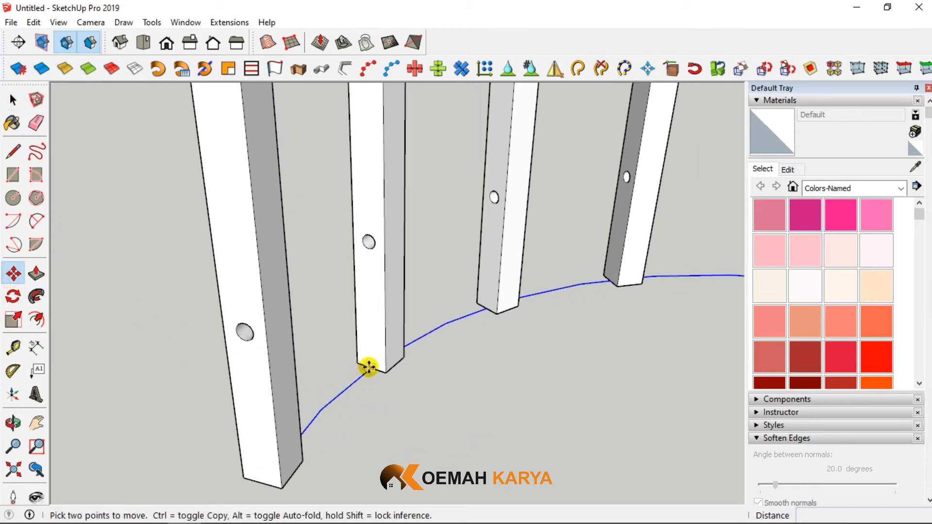
left_click(368, 368)
key("ctrl")
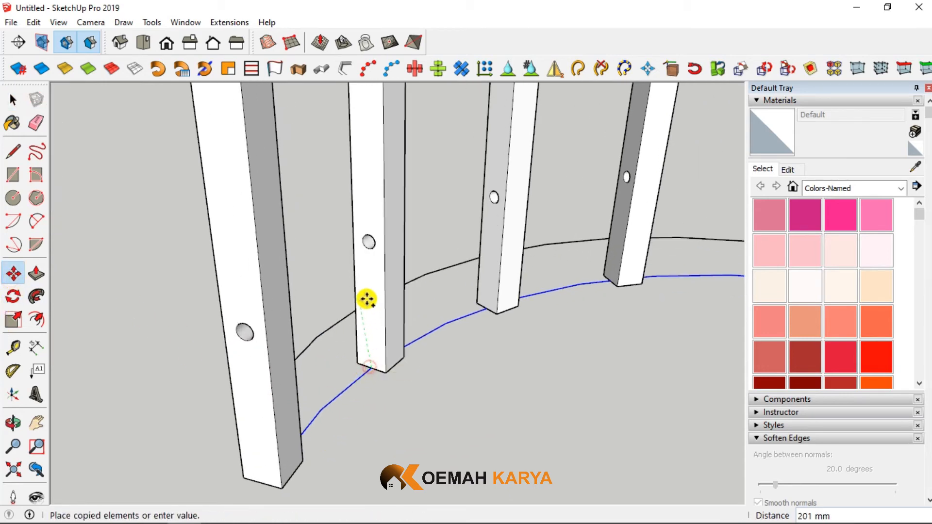
left_click(367, 241)
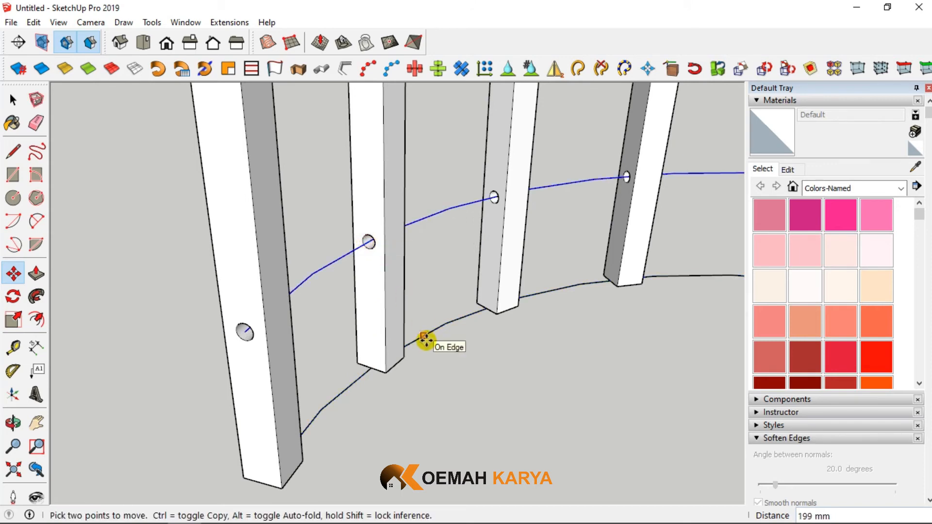
Turn the copied wavy curve through the lower holes into a grouped tube of 10 mm diameter with precision 10.
left_click(347, 71)
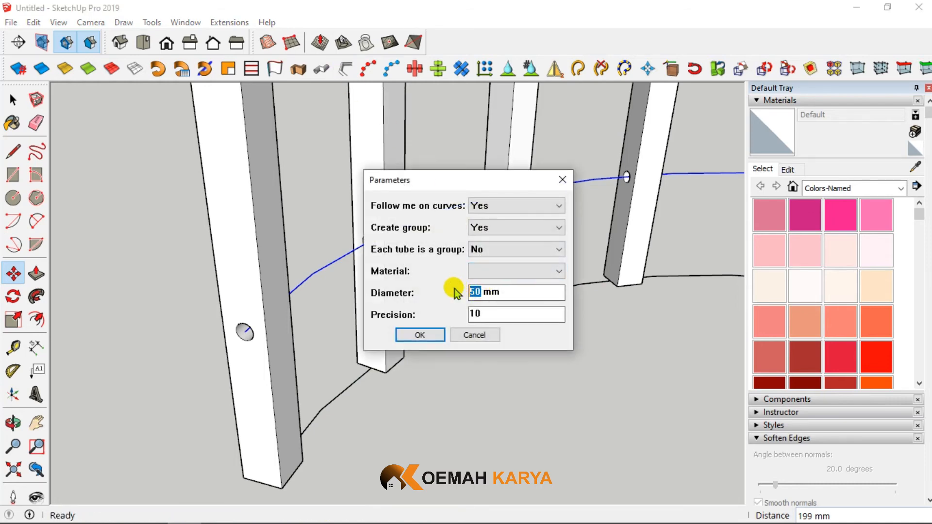
type("10")
left_click(428, 335)
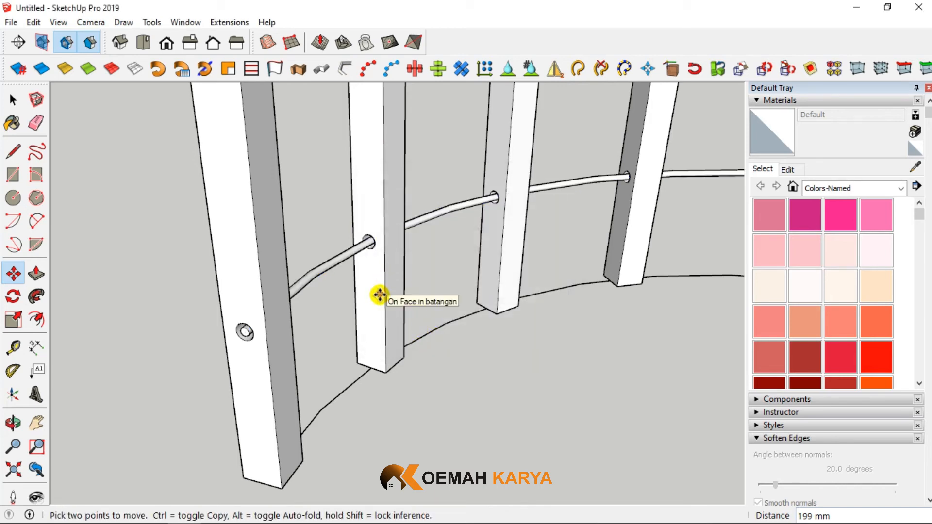
Create a second grouped tube of 20 mm diameter along the same lower curve, around the thinner tube.
left_click(346, 68)
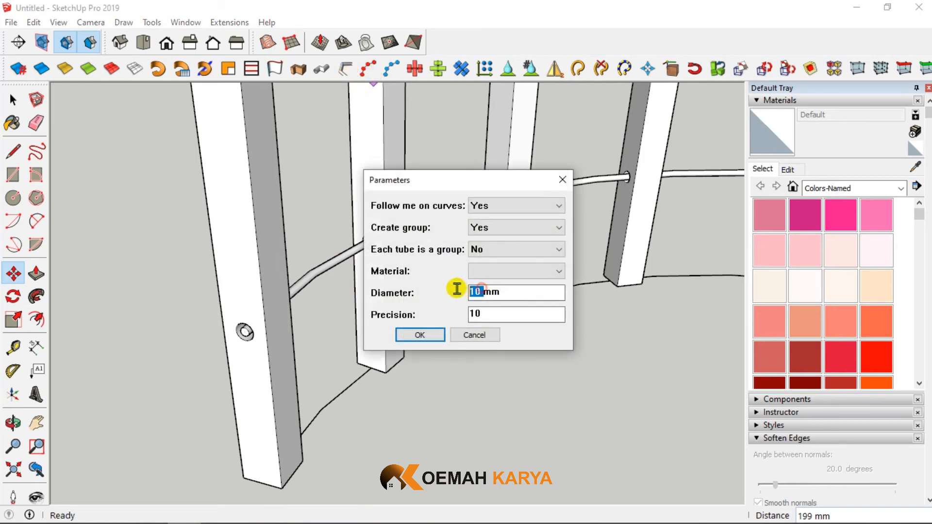
type("20")
key("Return")
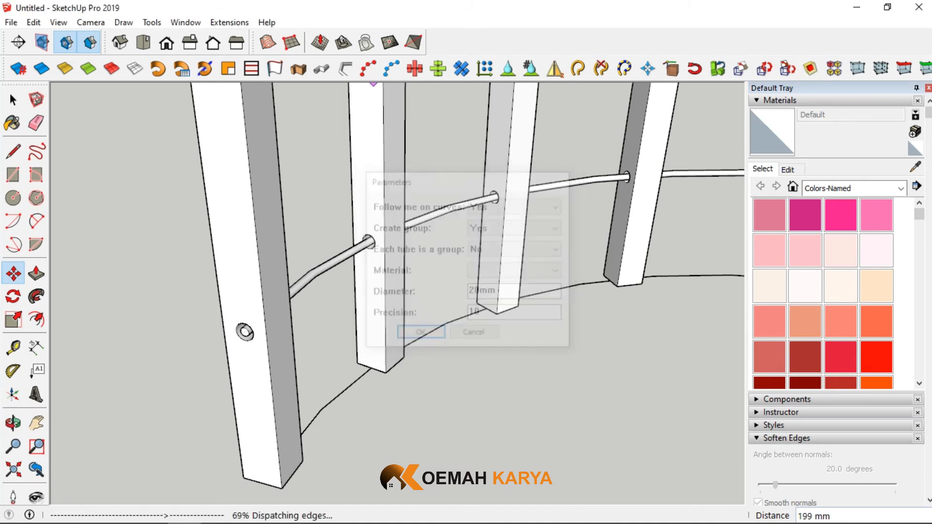
mouse_move(435, 355)
middle_mouse_down()
mouse_move(381, 340)
mouse_move(176, 343)
mouse_move(442, 352)
middle_mouse_up()
scroll(306, 353, "up", 7)
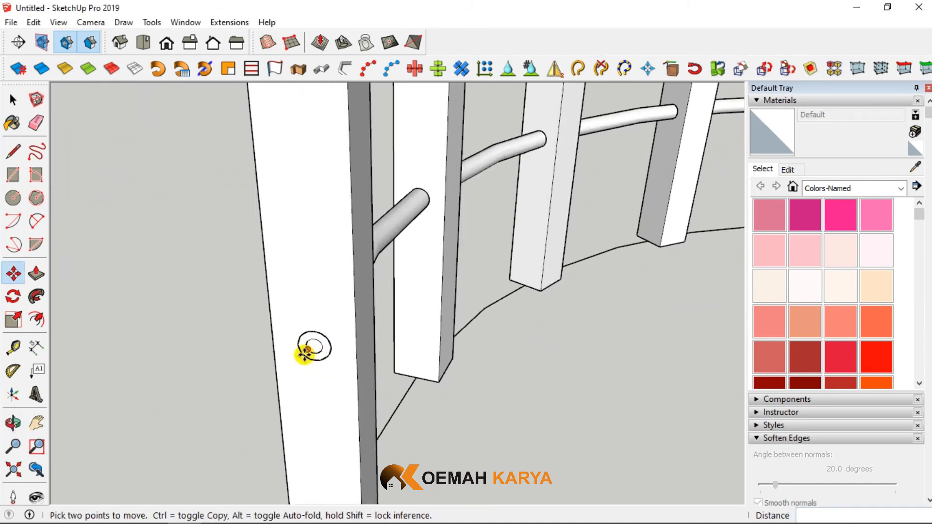
scroll(318, 360, "down", 1)
scroll(318, 358, "down", 1)
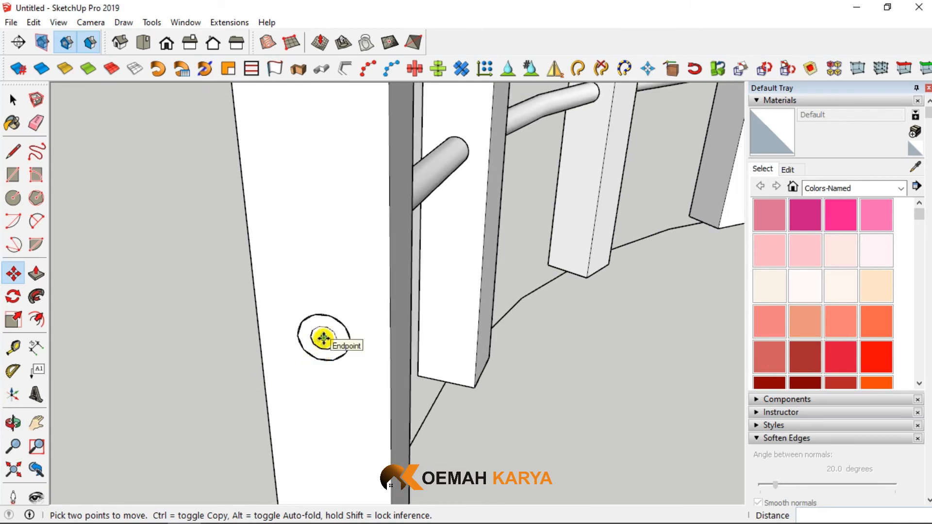
left_click(323, 338)
key("ctrl")
scroll(332, 331, "down", 5)
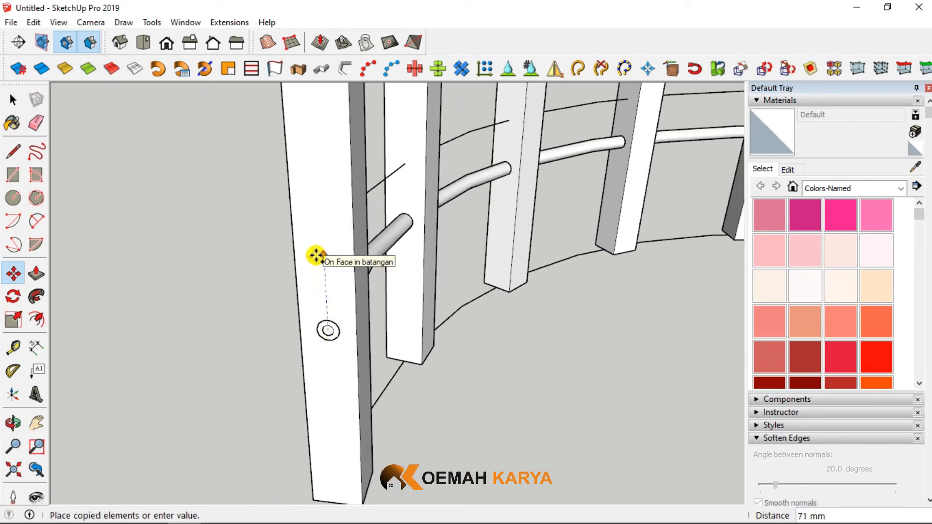
key("Escape")
Try to copy only the outer lower tube about 590 mm up to the end bar's upper hole.
left_click(13, 100)
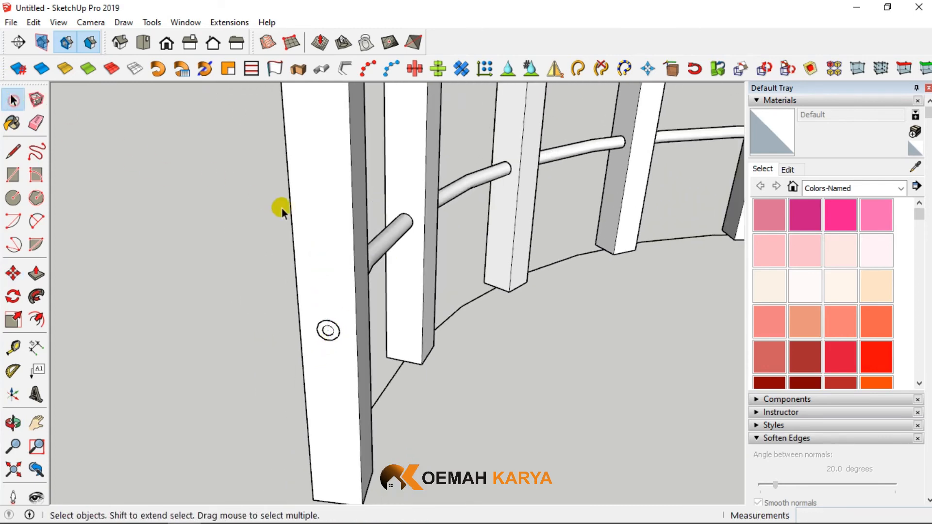
left_click(379, 244)
scroll(355, 305, "down", 2)
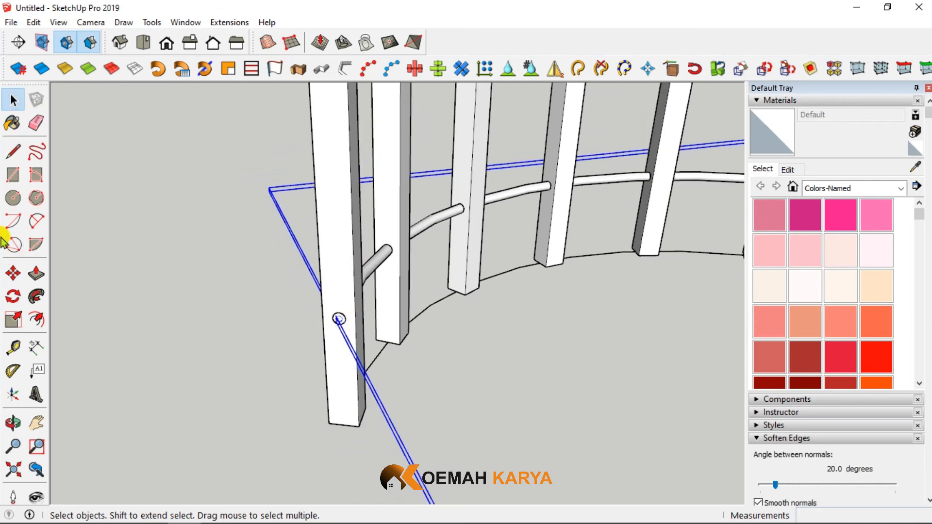
left_click(13, 274)
scroll(339, 320, "up", 3)
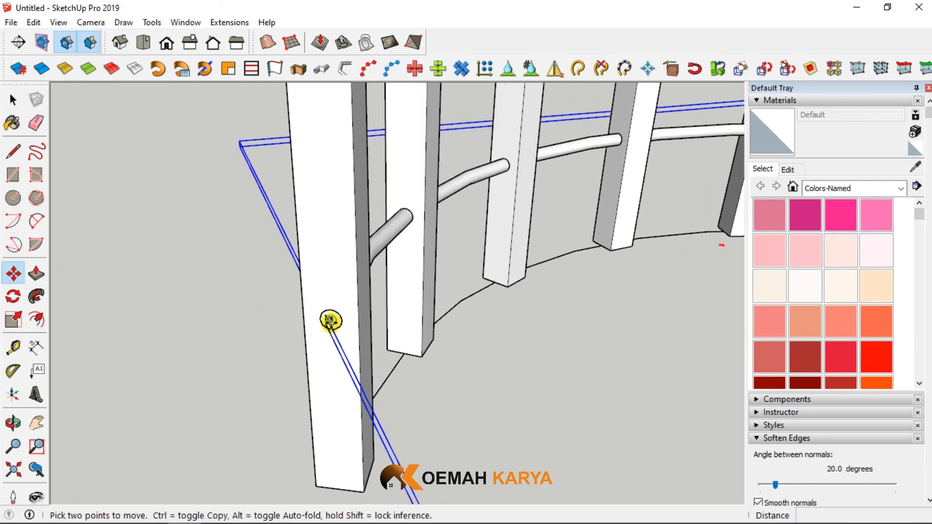
scroll(330, 321, "up", 2)
scroll(325, 276, "down", 5)
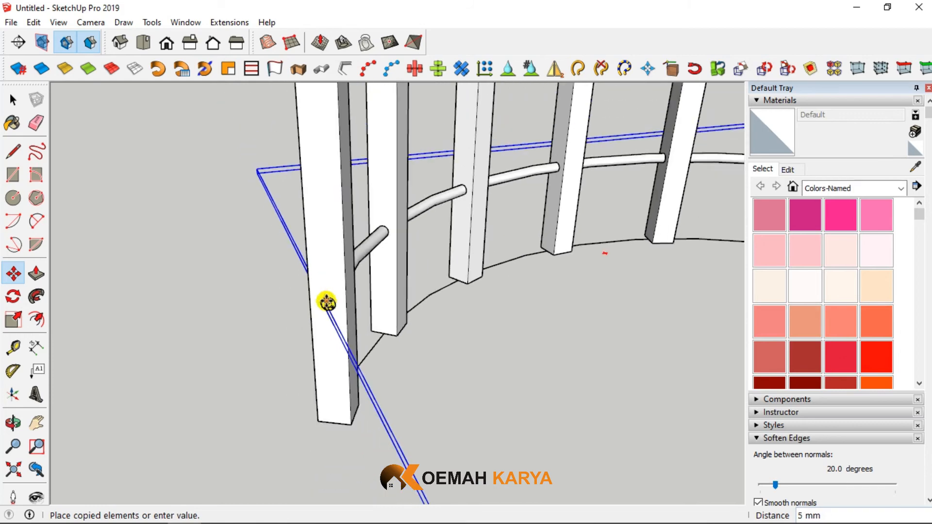
scroll(310, 145, "up", 4)
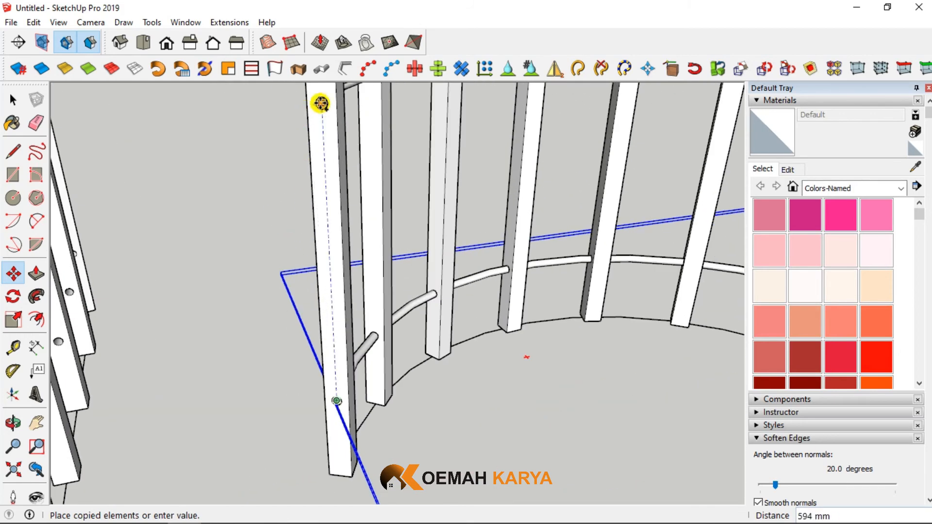
scroll(318, 102, "up", 4)
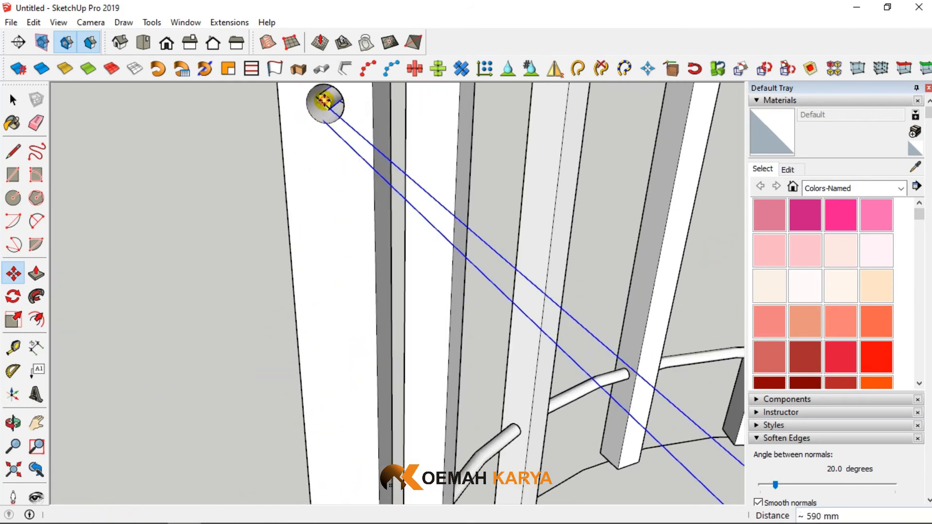
left_click(326, 98)
Undo the copy of the single tube at the upper holes.
scroll(343, 145, "down", 5)
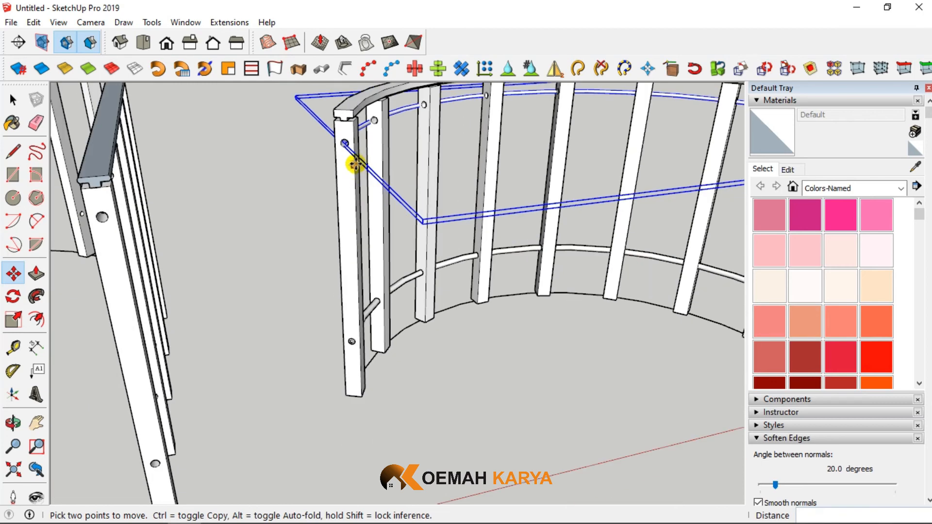
scroll(340, 143, "up", 6)
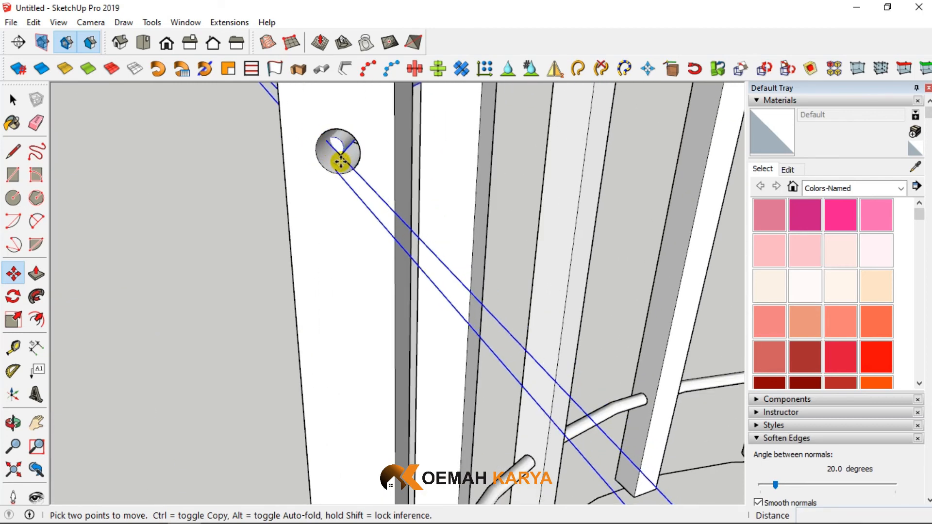
scroll(334, 249, "down", 4)
key("ctrl+z")
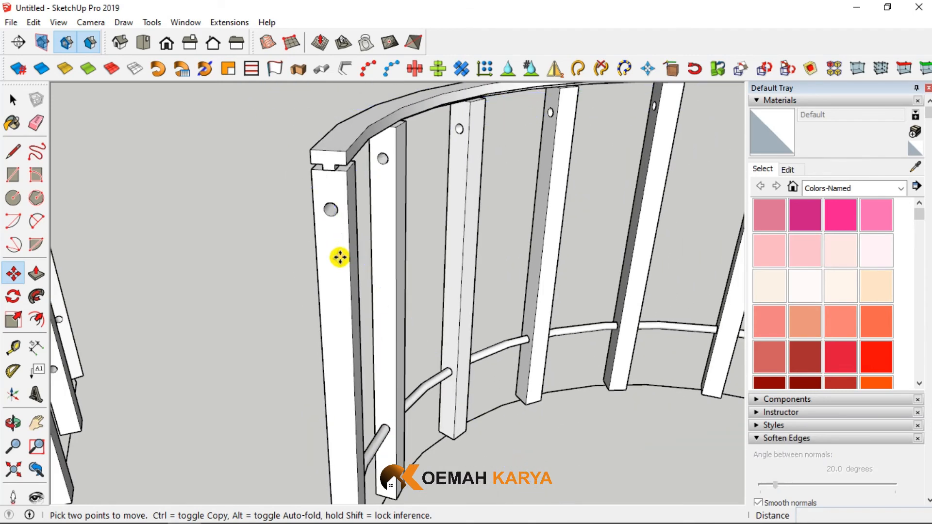
Copy both lower tubes of the wavy railing together 593 mm straight up so they run through the bars' upper holes.
left_click(13, 99)
scroll(301, 263, "down", 5)
scroll(320, 364, "up", 6)
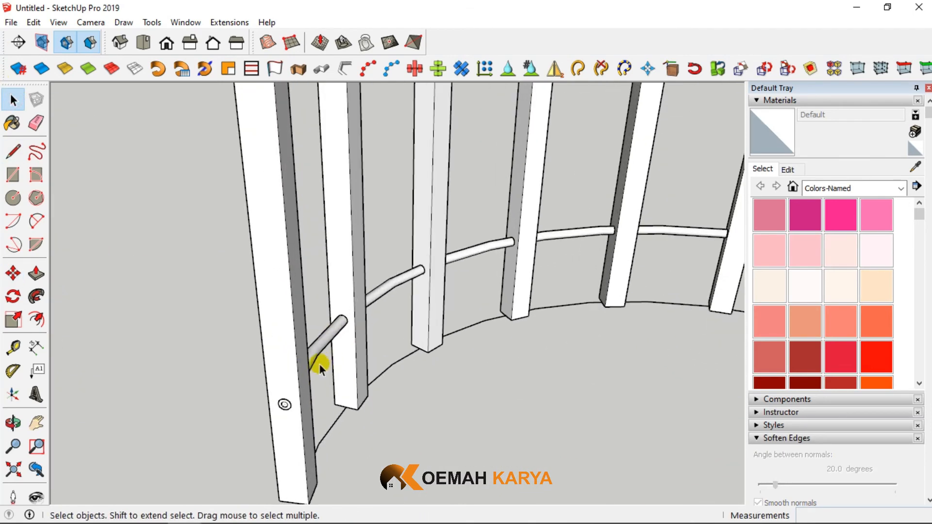
left_click_drag(319, 358, 302, 301)
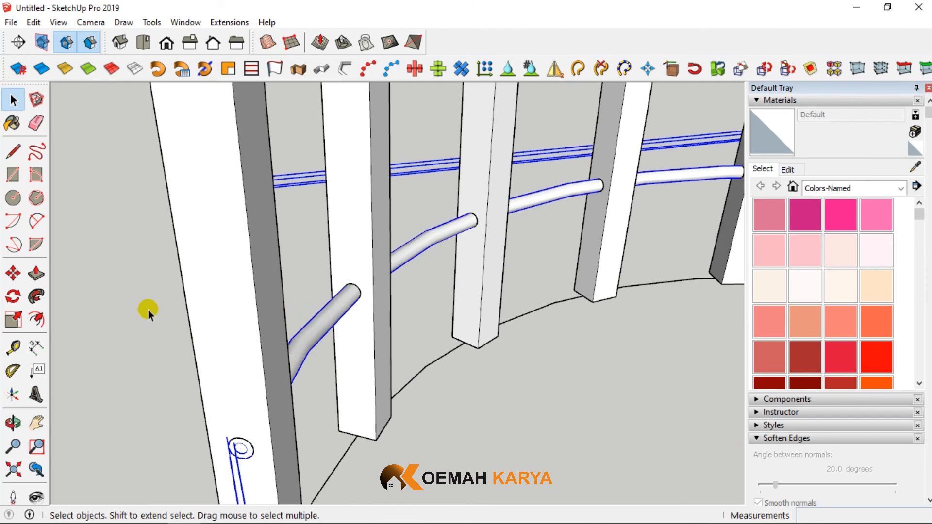
left_click(13, 274)
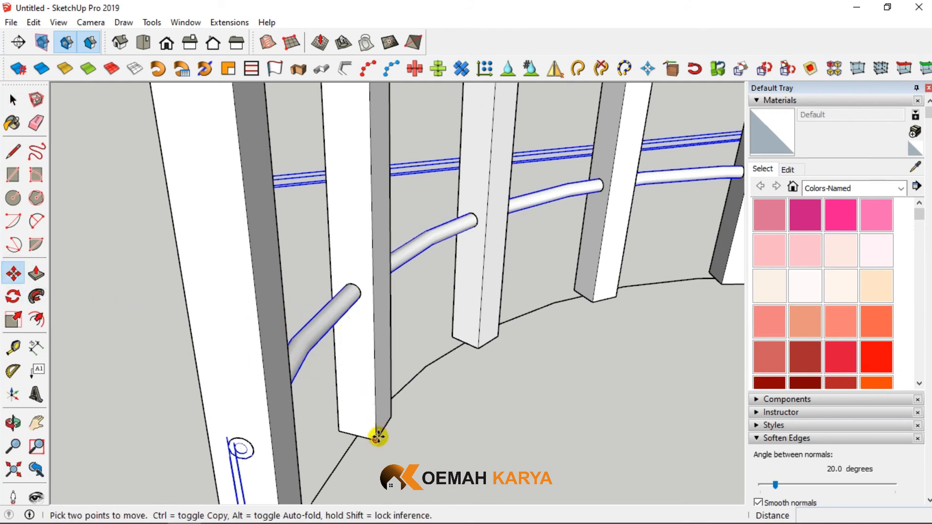
left_click(377, 437)
key("ctrl")
scroll(374, 410, "down", 5)
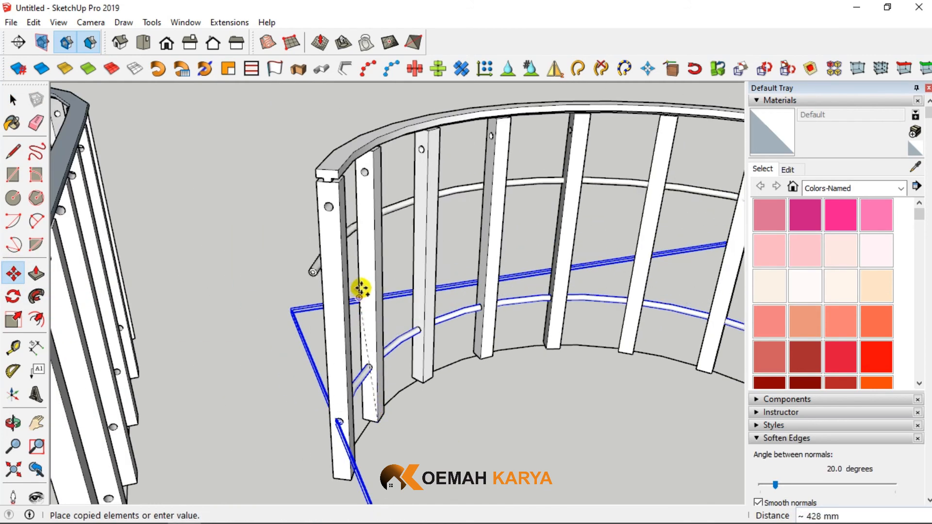
left_click(376, 247)
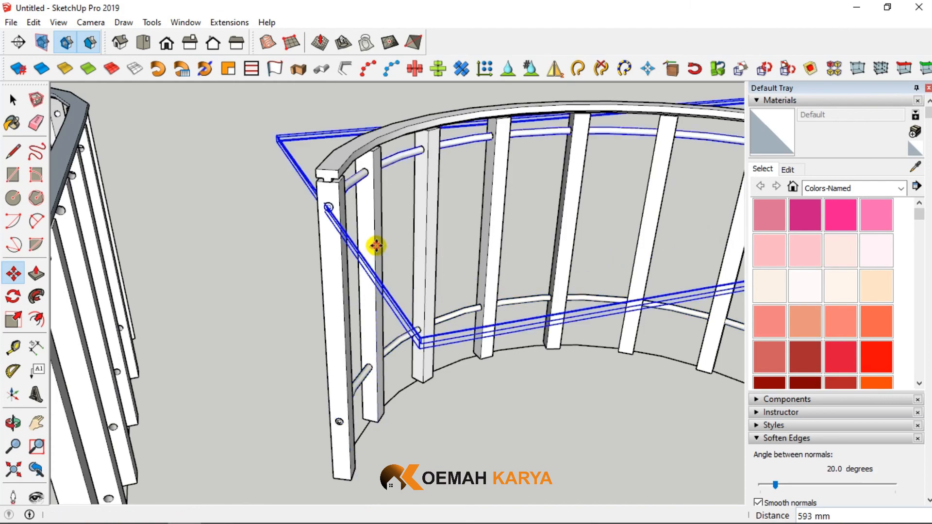
scroll(382, 115, "up", 3)
middle_click_drag(399, 152, 309, 209)
scroll(309, 210, "up", 4)
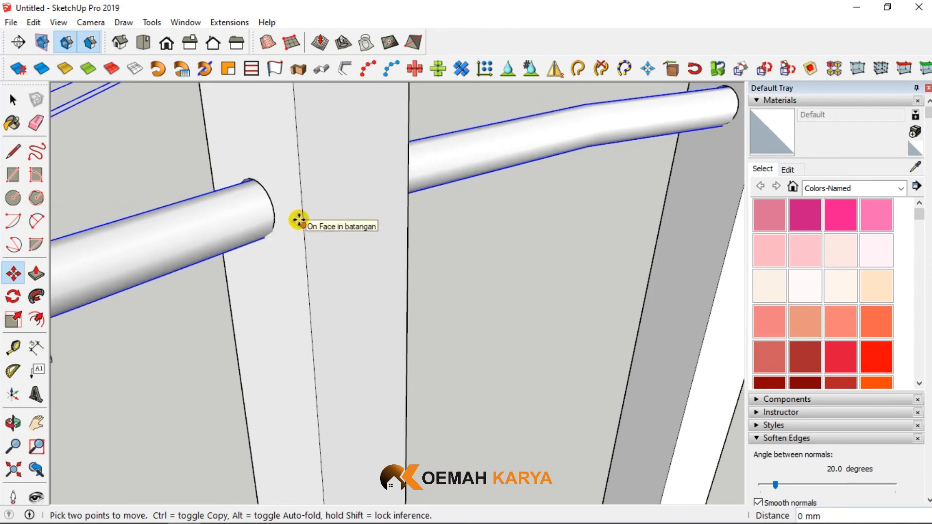
type("3")
key("Return")
key("ctrl+z")
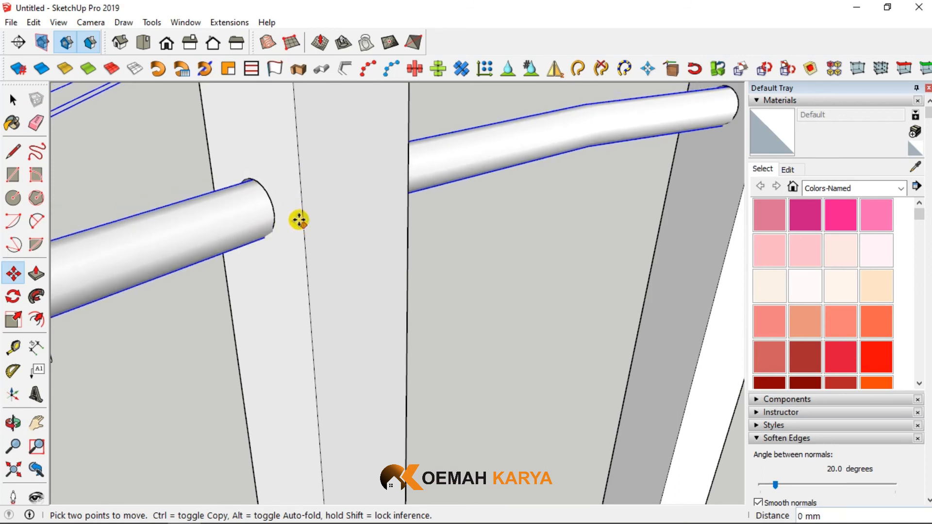
Examine the tubes running through the wavy railing's bars, comparing both railings and viewing the tube ends at the end bar.
left_click(11, 99)
left_click(143, 170)
scroll(389, 253, "down", 10)
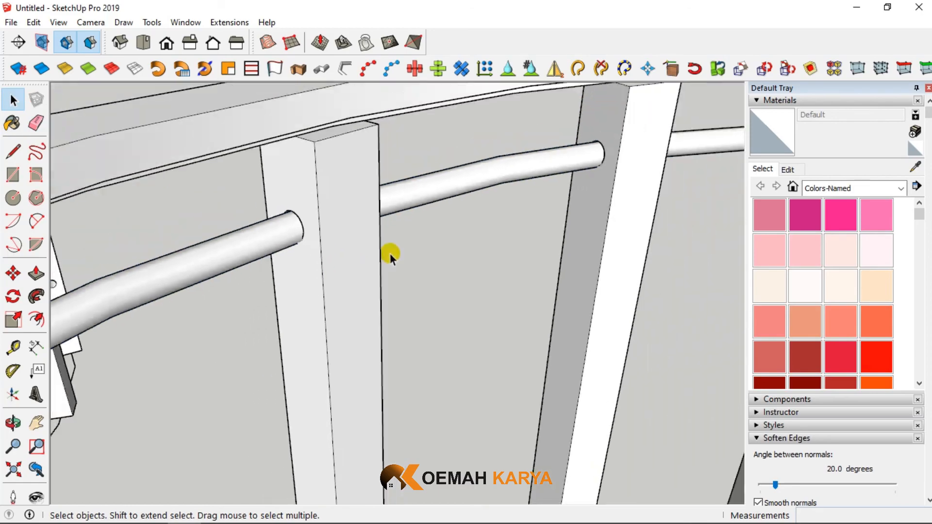
middle_click_drag(364, 326, 446, 340)
scroll(306, 318, "down", 6)
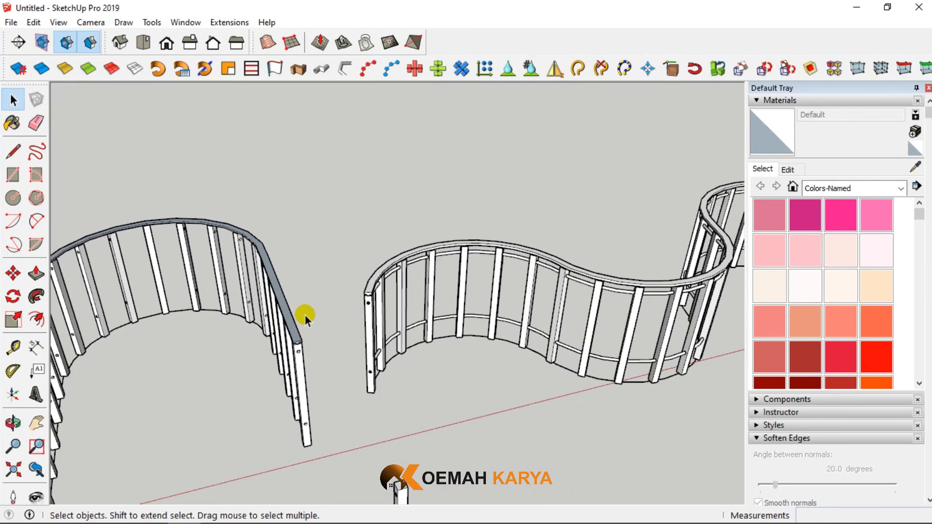
scroll(561, 365, "up", 3)
middle_click_drag(540, 327, 155, 235)
scroll(549, 334, "up", 3)
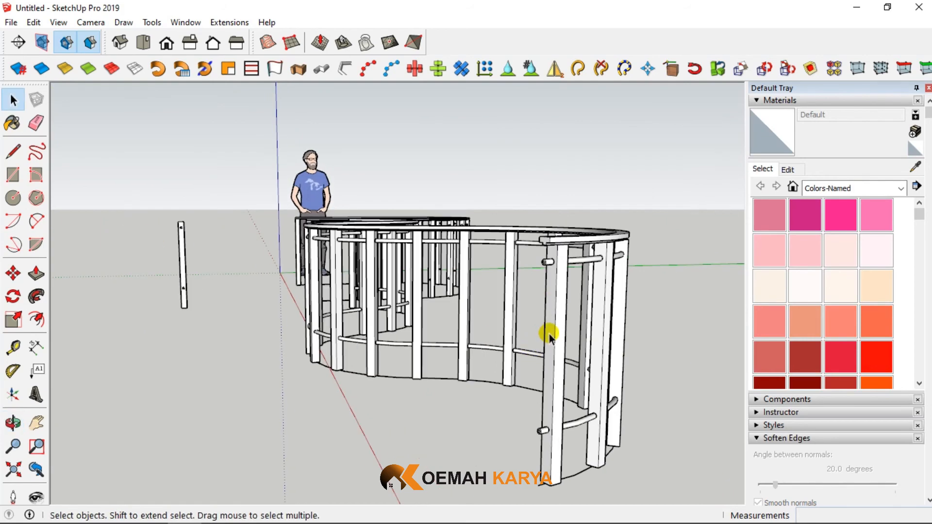
Edit the outer upper tube and push its end face back about 46 mm to the end bar, then finish editing.
double_click(546, 236)
scroll(544, 239, "up", 2)
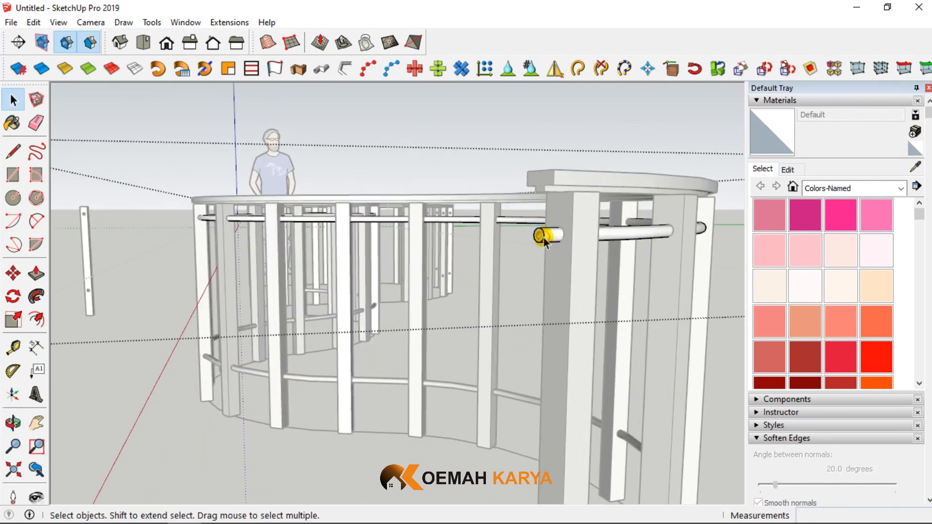
scroll(544, 238, "up", 3)
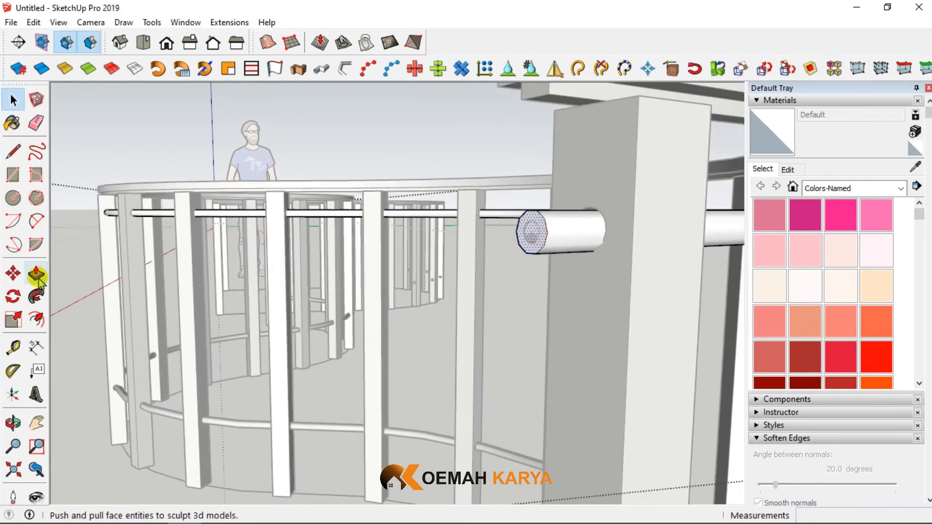
left_click(37, 273)
left_click(529, 256)
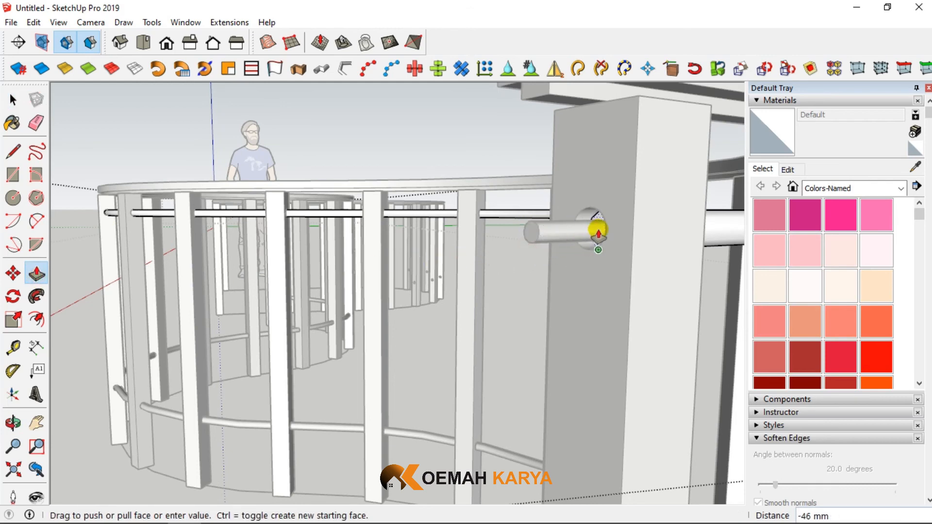
left_click(615, 260)
key("space")
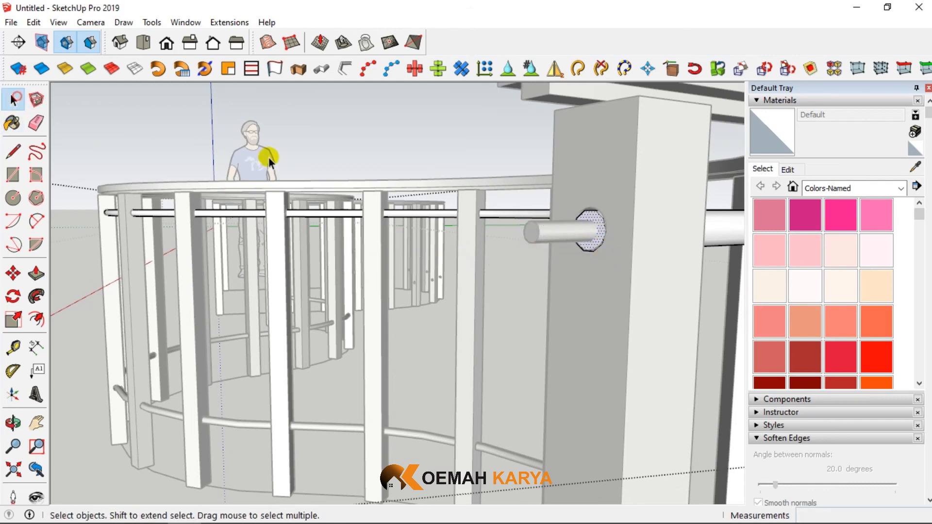
scroll(531, 237, "down", 10)
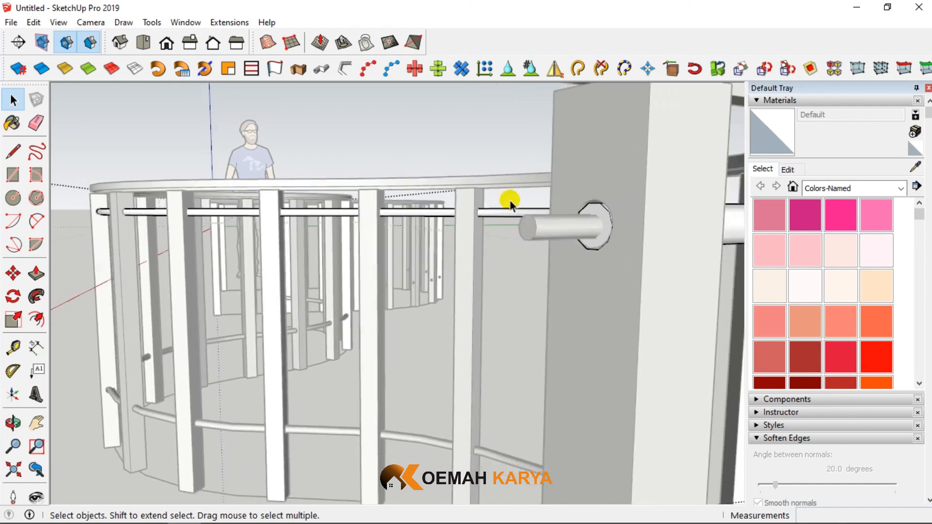
Push the end face of the remaining upper tube back about 39 mm to the end bar, then finish editing.
scroll(488, 141, "up", 6)
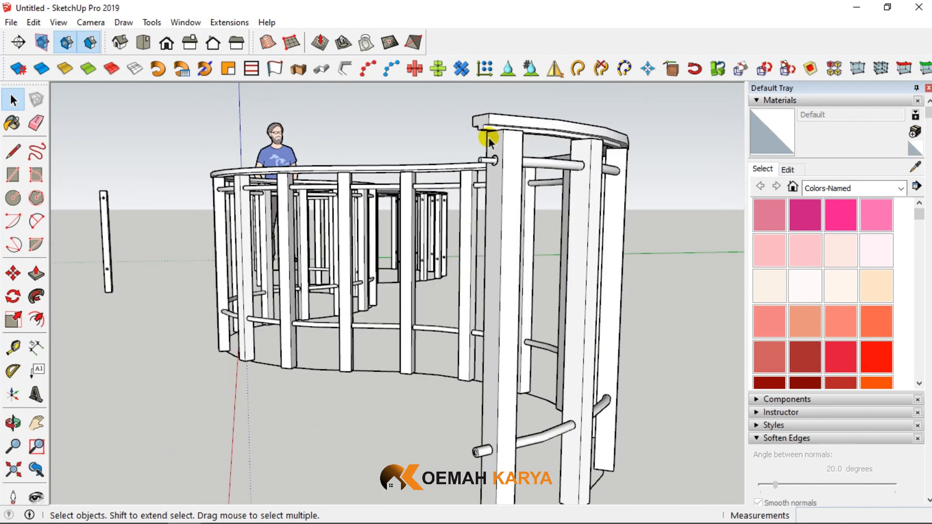
scroll(490, 228, "down", 4)
scroll(492, 257, "up", 2)
scroll(489, 266, "up", 5)
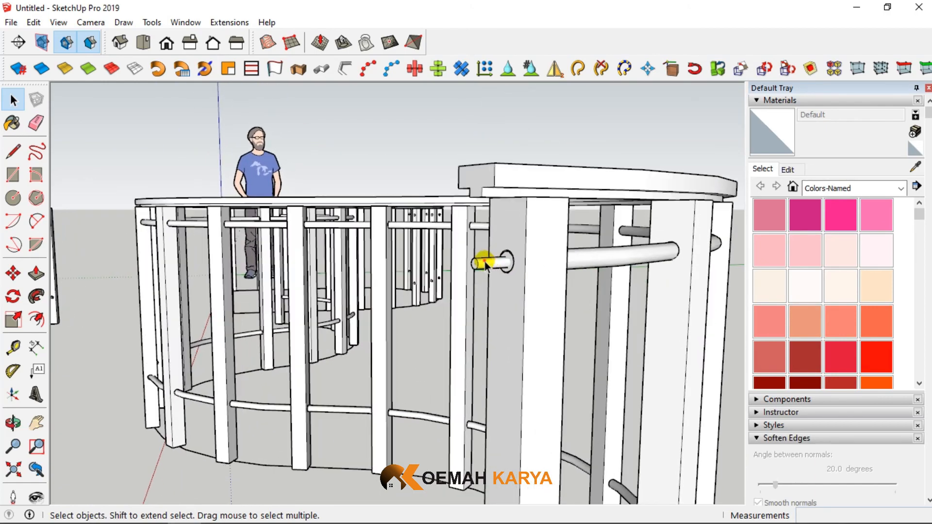
left_click(13, 274)
left_click(37, 273)
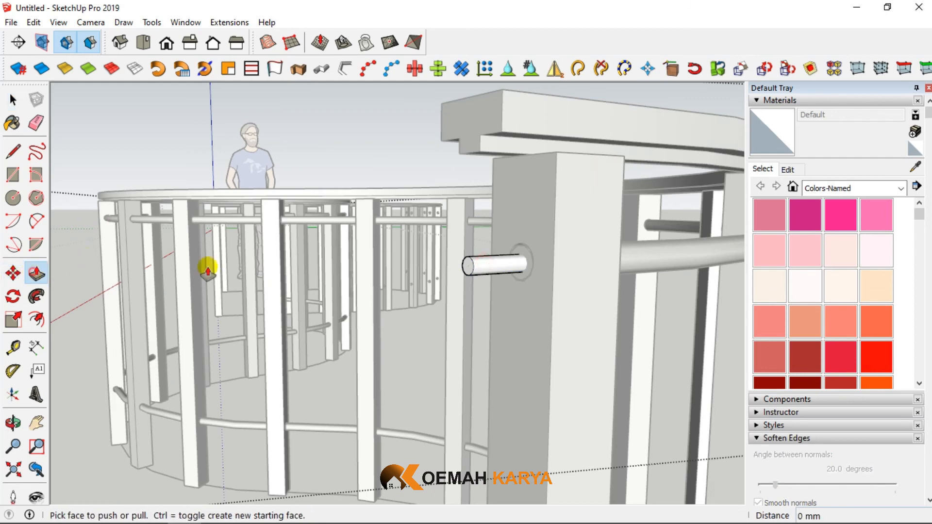
left_click_drag(470, 266, 507, 265)
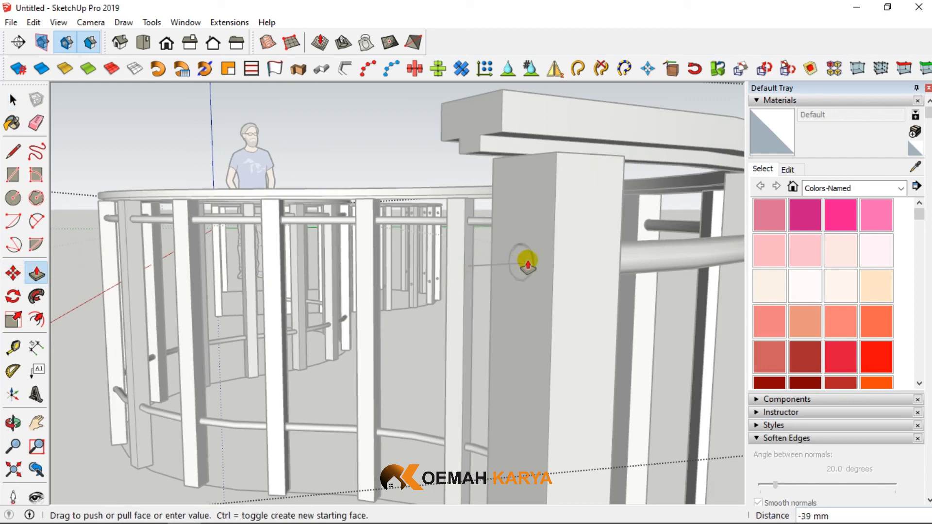
left_click(531, 260)
key("space")
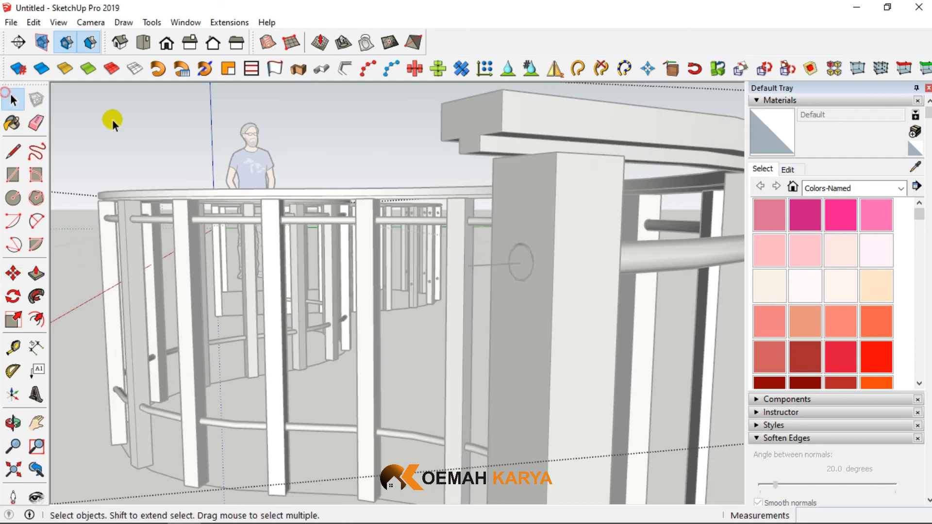
left_click(340, 128)
Edit the lower tube at the end bar and push the inner circular face at its end back to the bar, then finish editing.
scroll(379, 159, "down", 6)
scroll(377, 221, "up", 3)
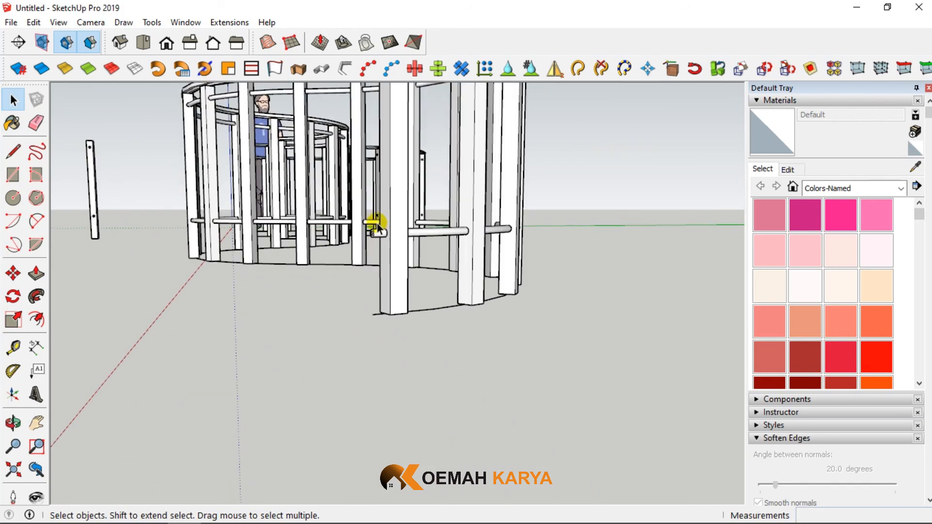
scroll(378, 223, "up", 2)
middle_click_drag(376, 327, 433, 432)
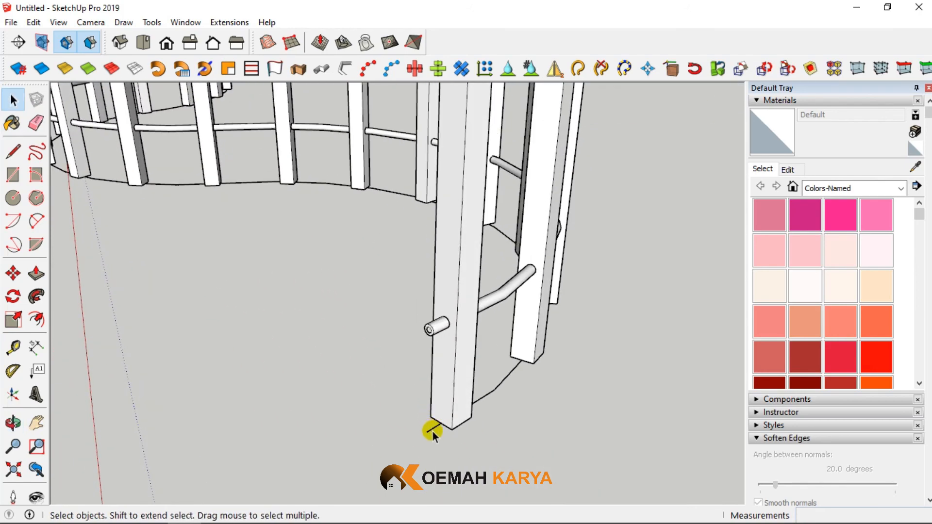
scroll(434, 326, "up", 4)
double_click(424, 327)
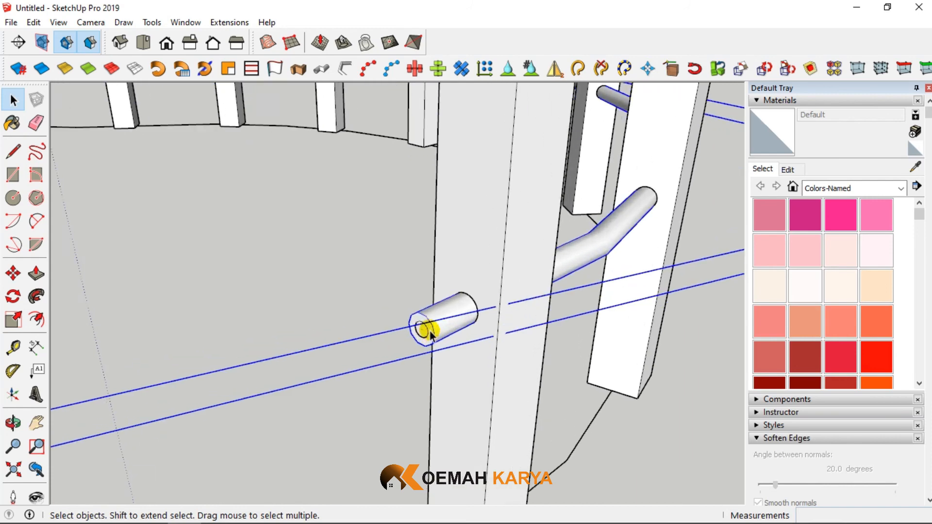
key("p")
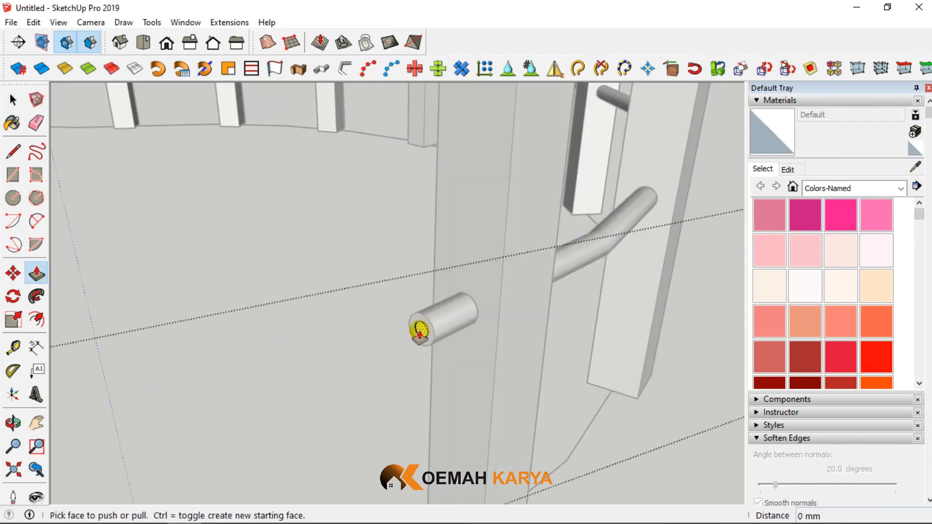
left_click(422, 329)
left_click(496, 296)
left_click(13, 100)
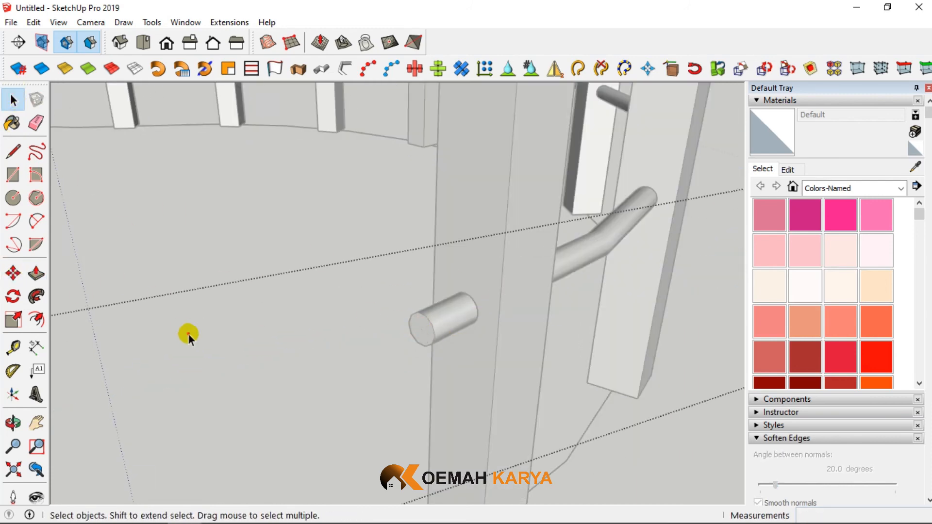
left_click(649, 427)
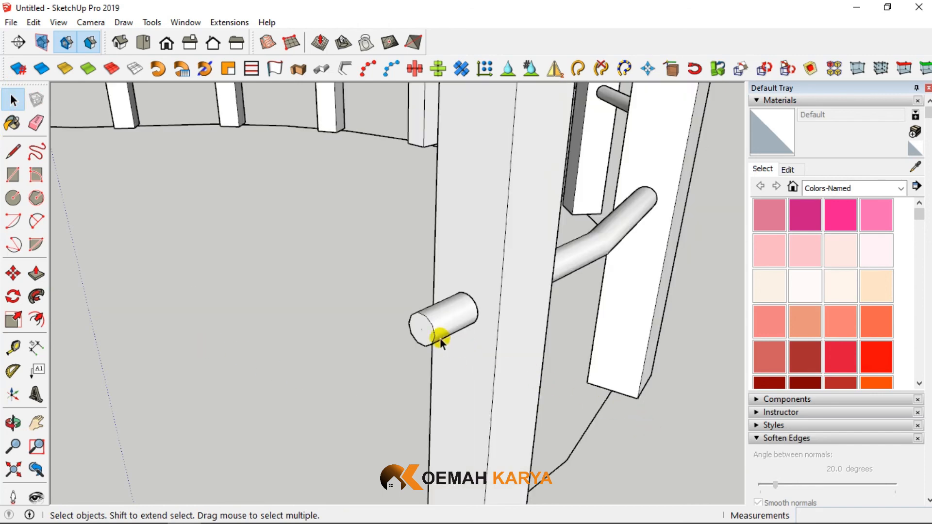
Edit the remaining lower tube and push its full end face back to the end bar's surface, then finish editing.
double_click(418, 326)
left_click(36, 275)
left_click(423, 330)
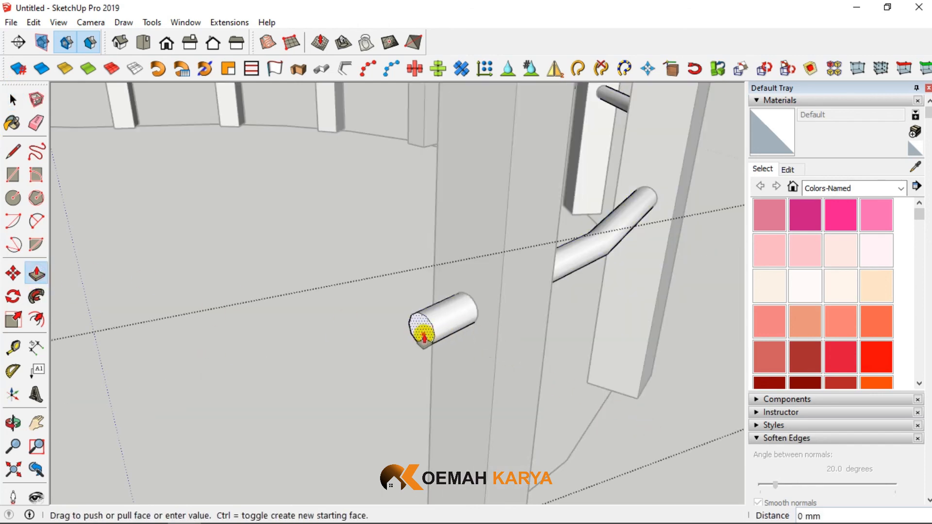
left_click(495, 318)
left_click(13, 99)
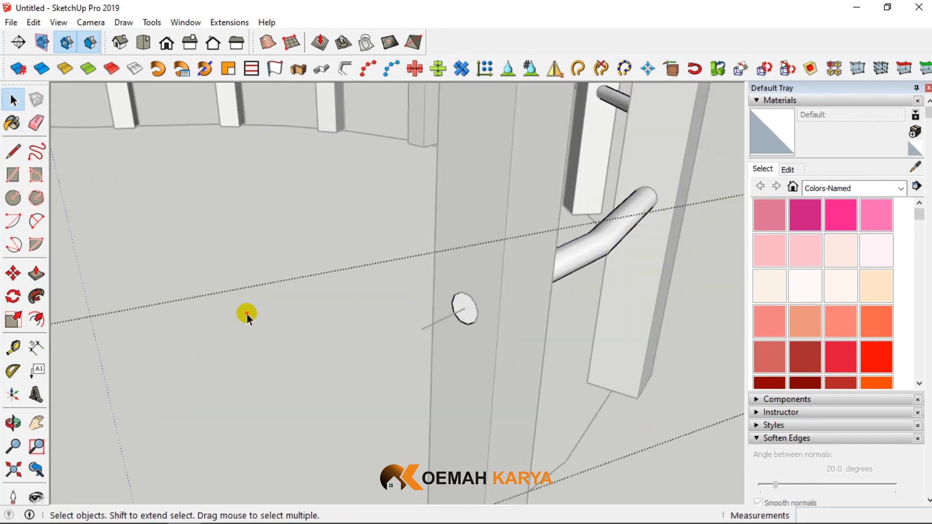
left_click(246, 312)
Examine the arched and wavy railings together in an overall view from several angles.
scroll(387, 327, "down", 8)
scroll(396, 344, "down", 8)
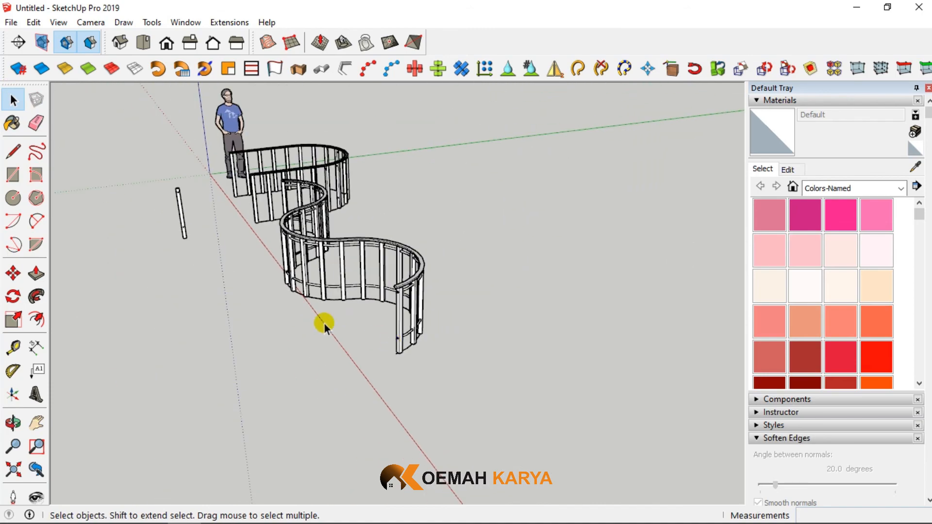
middle_click_drag(322, 322, 558, 403)
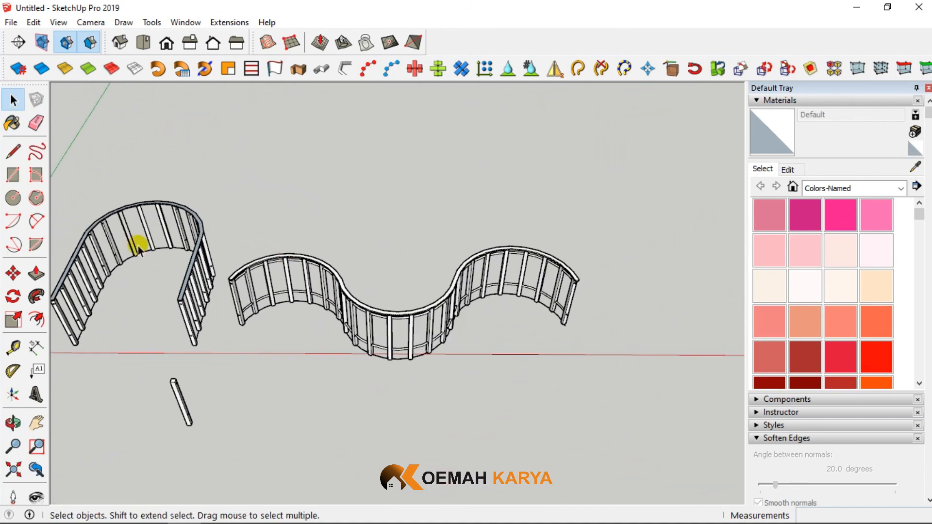
scroll(502, 286, "down", 3)
scroll(324, 292, "up", 2)
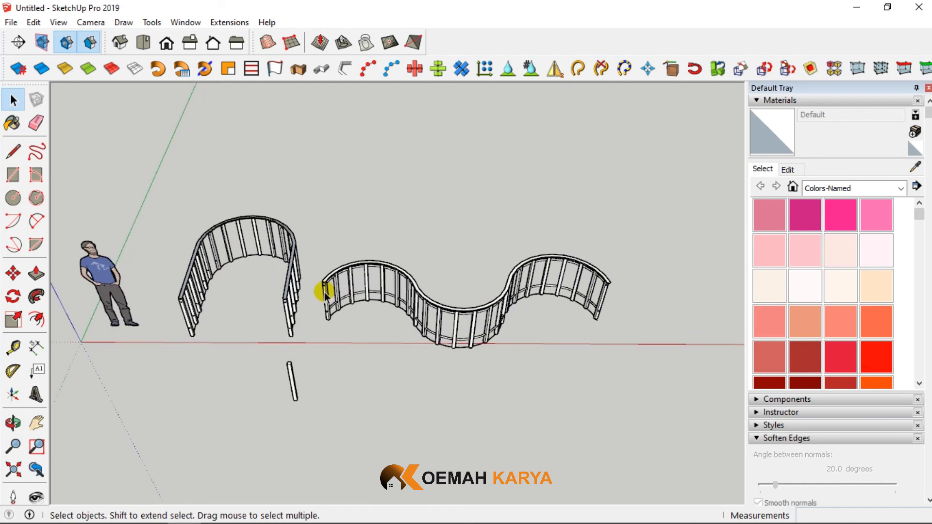
scroll(324, 293, "up", 1)
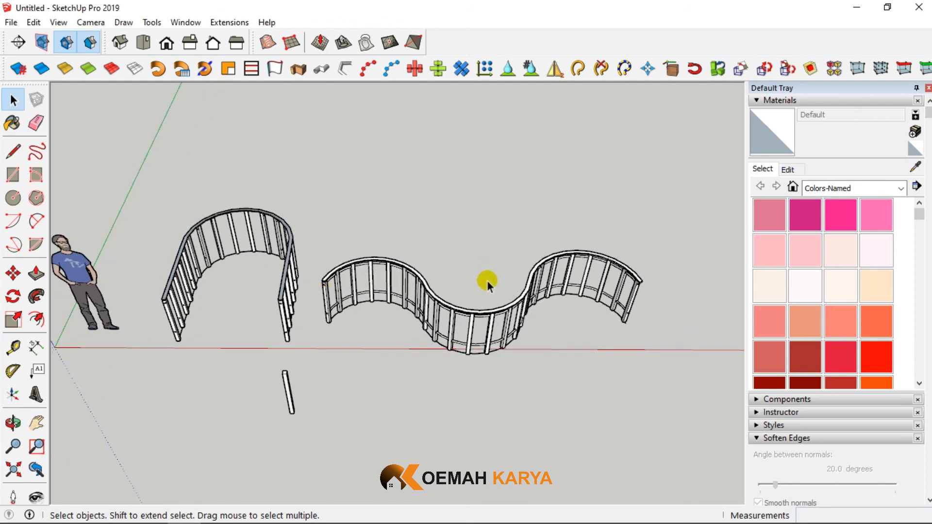
mouse_move(485, 283)
middle_mouse_down()
mouse_move(518, 300)
mouse_move(505, 312)
mouse_move(395, 329)
mouse_move(337, 264)
mouse_move(333, 223)
mouse_move(350, 199)
mouse_move(462, 213)
mouse_move(471, 231)
mouse_move(432, 270)
mouse_move(381, 260)
mouse_move(316, 220)
mouse_move(225, 202)
mouse_move(183, 212)
mouse_move(368, 224)
mouse_move(485, 271)
middle_mouse_up()
scroll(495, 276, "down", 1)
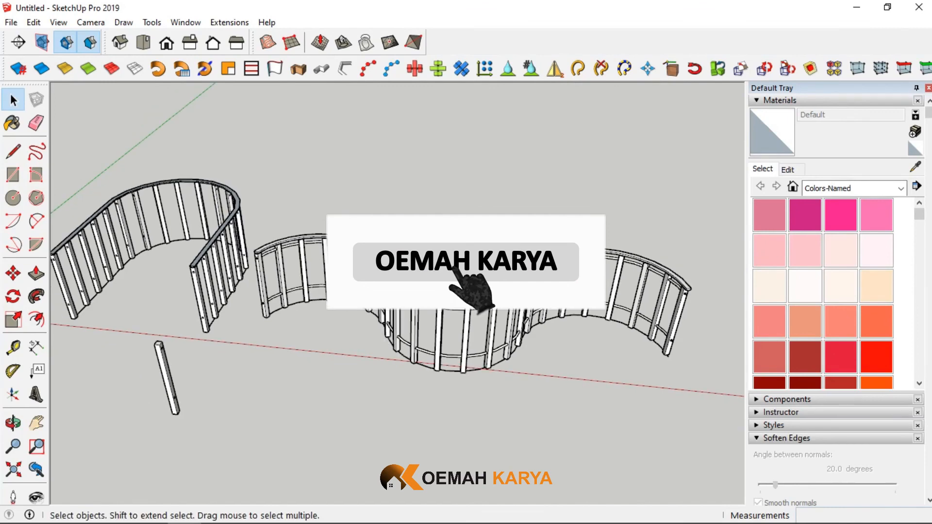